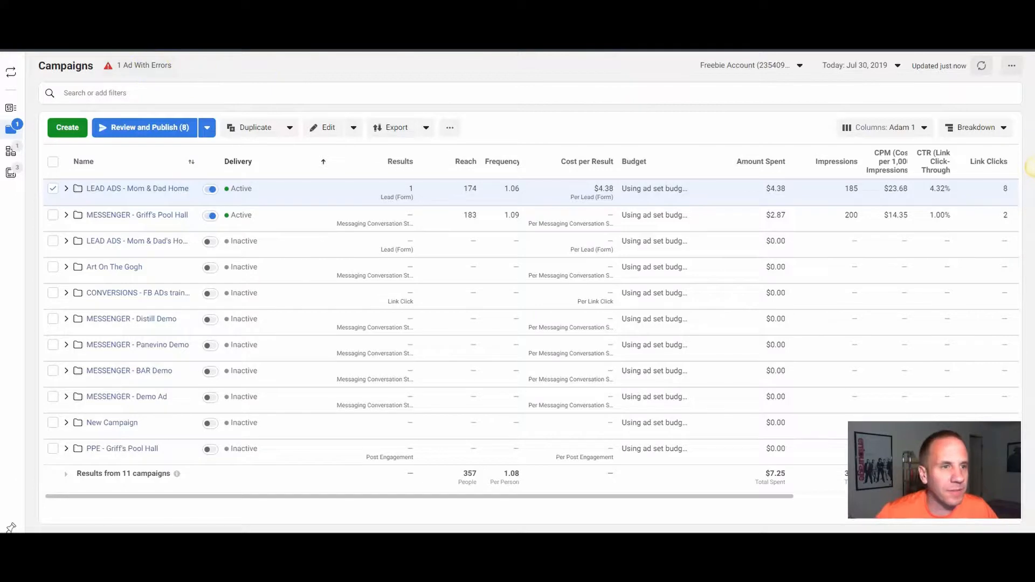
# Step: Open the ad account's Audiences page and start a custom audience based on website traffic
pyautogui.click(12, 38)
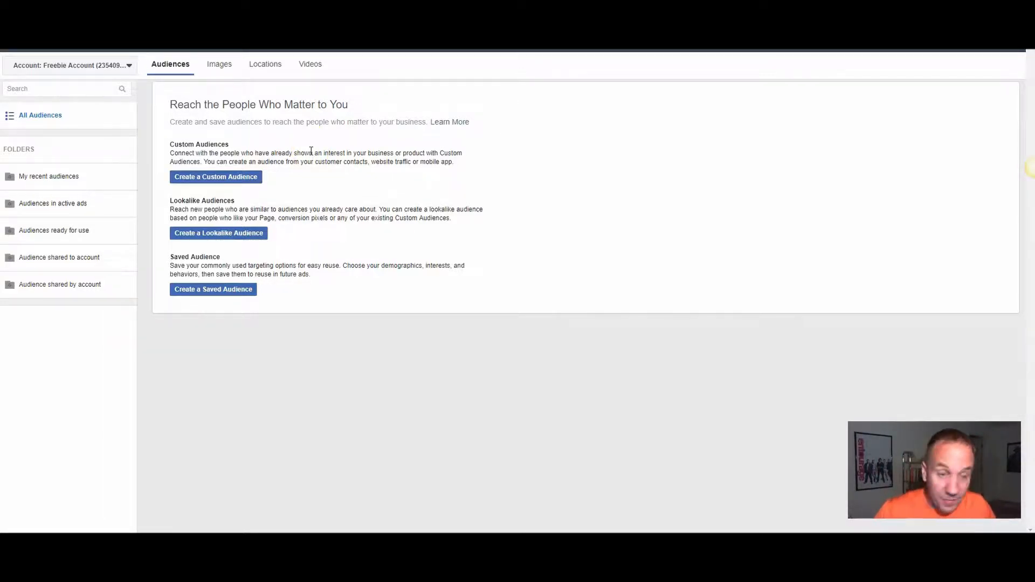
pyautogui.click(235, 182)
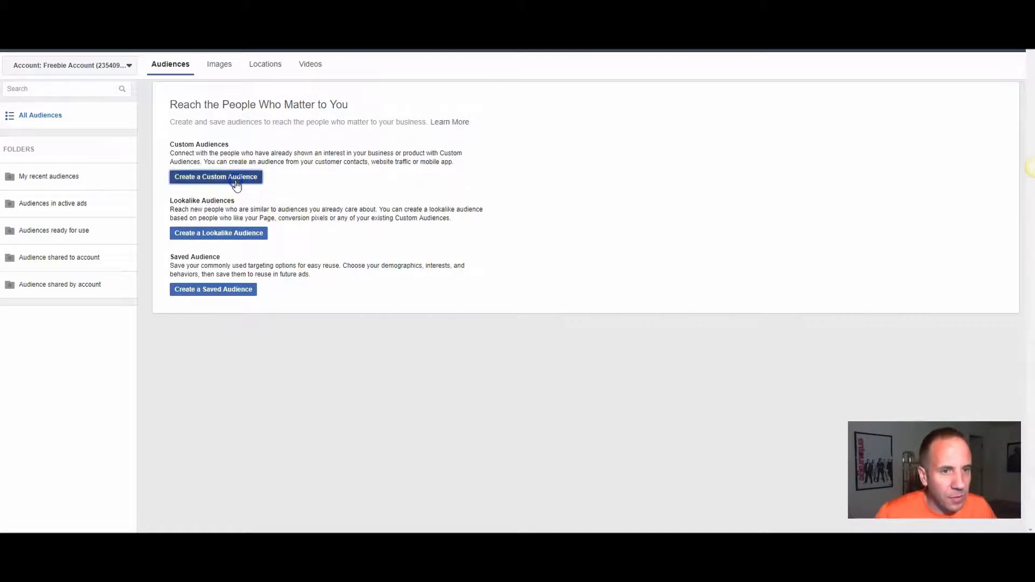
pyautogui.click(342, 151)
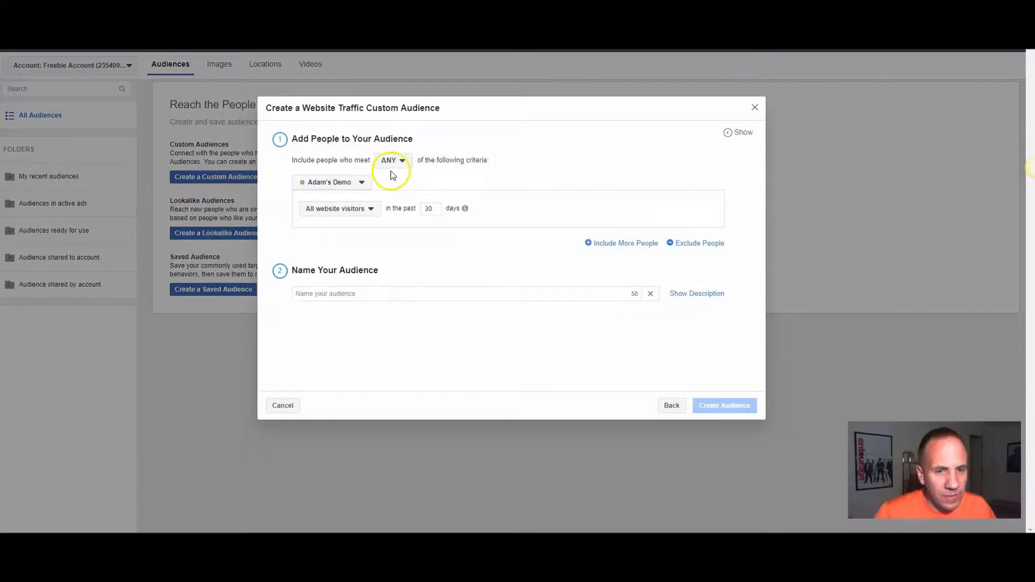
# Step: Set the audience to include all website visitors in the past 14 days
pyautogui.doubleClick(429, 209)
pyautogui.click(347, 212)
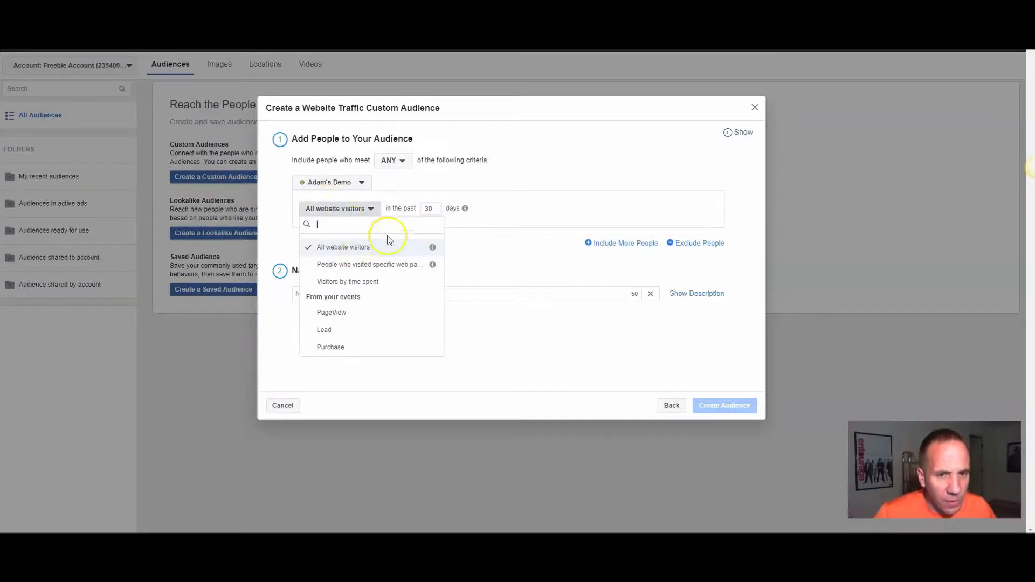
pyautogui.click(480, 234)
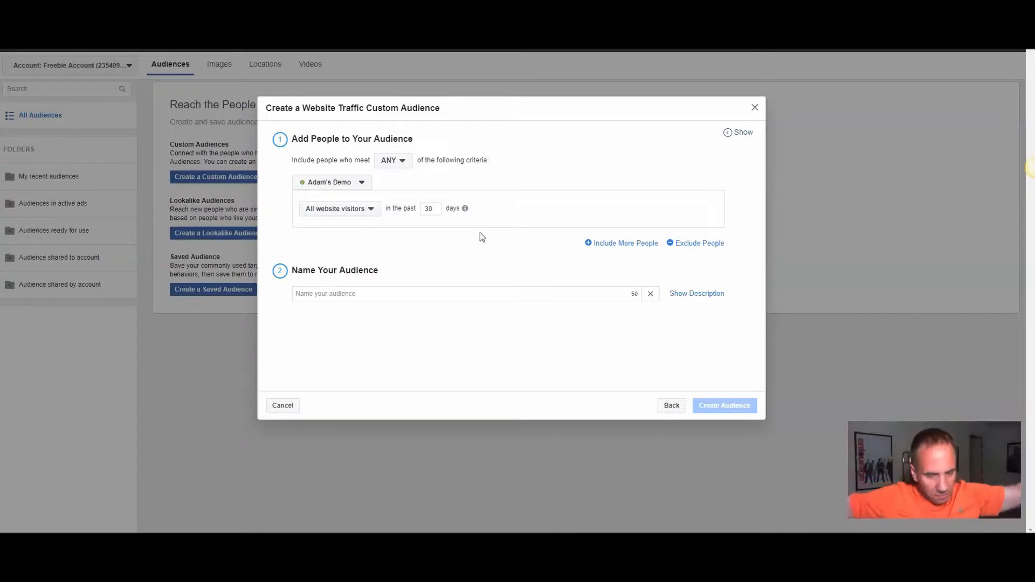
pyautogui.doubleClick(420, 209)
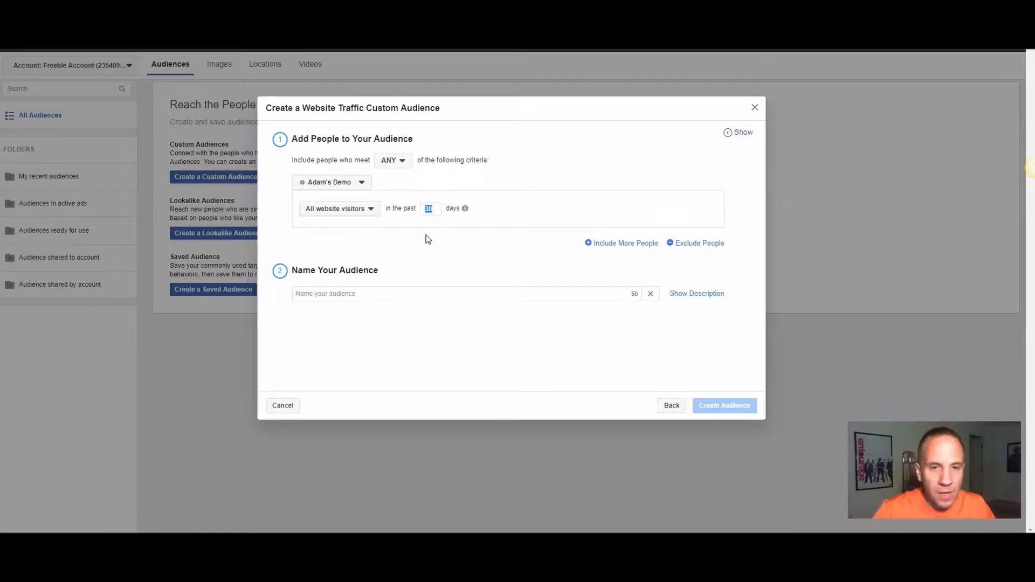
pyautogui.write('14')
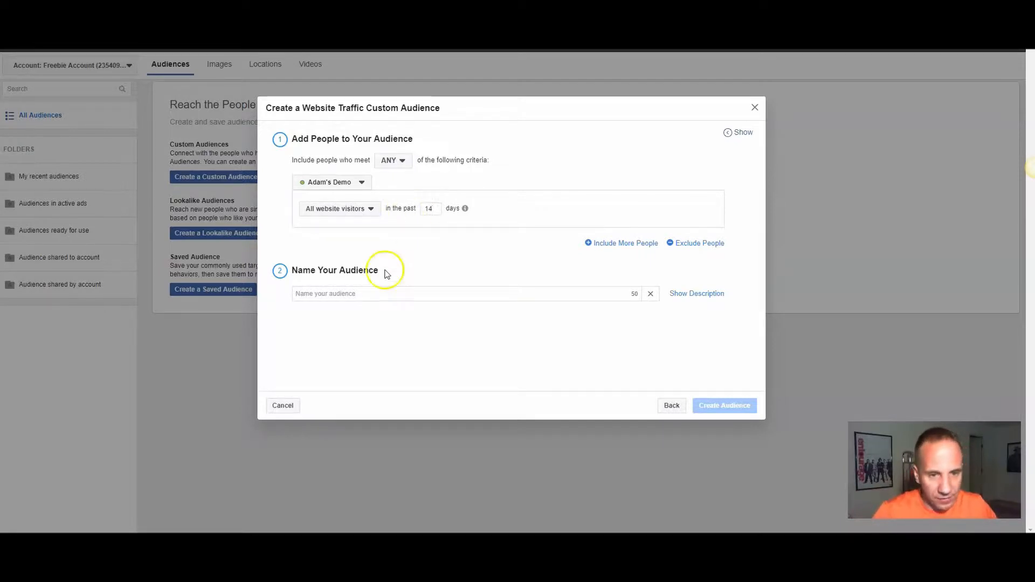
# Step: Name the audience "All Website Traffic - 14 Days", copy that name for reuse, and create the audience
pyautogui.click(377, 295)
pyautogui.write('All Website Traffi')
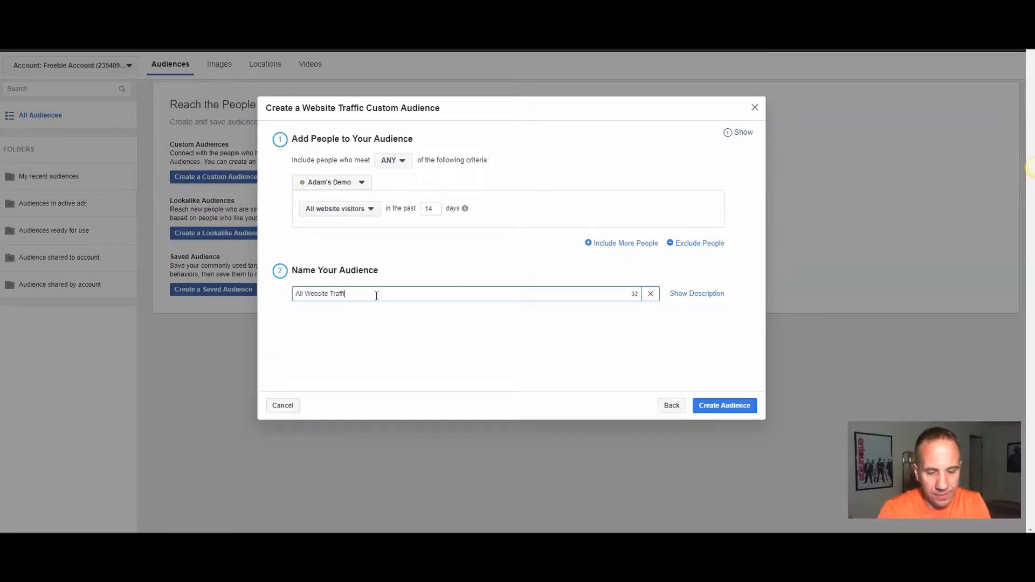
pyautogui.write('c - 14 Days')
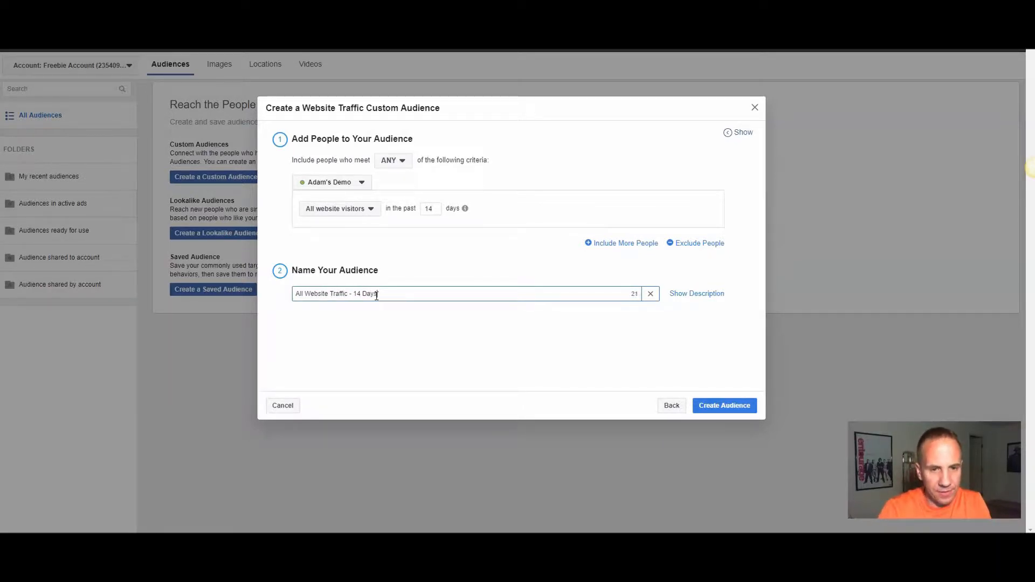
pyautogui.hotkey('ctrl', 'a')
pyautogui.hotkey('ctrl', 'c')
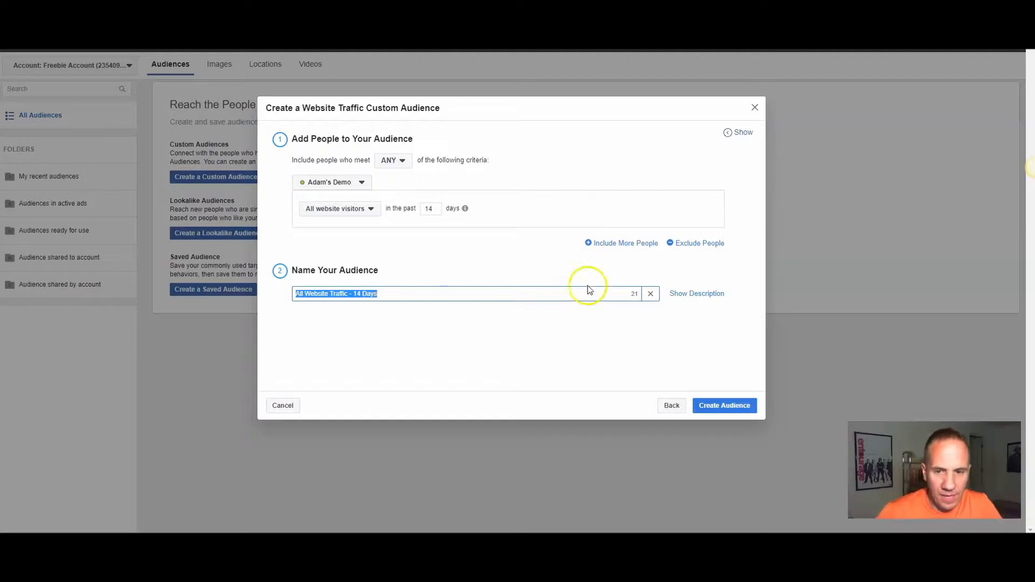
pyautogui.click(719, 402)
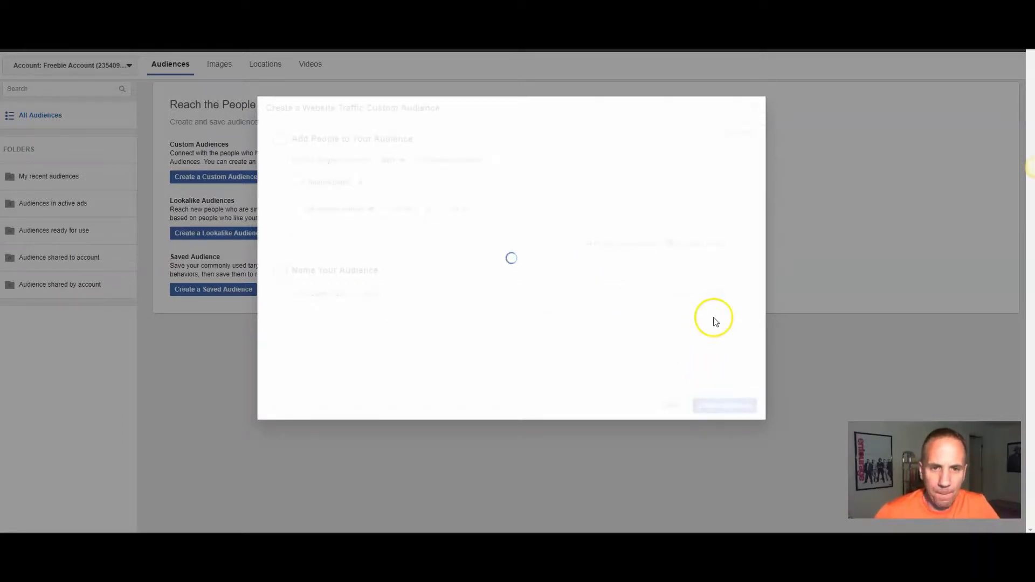
pyautogui.click(741, 358)
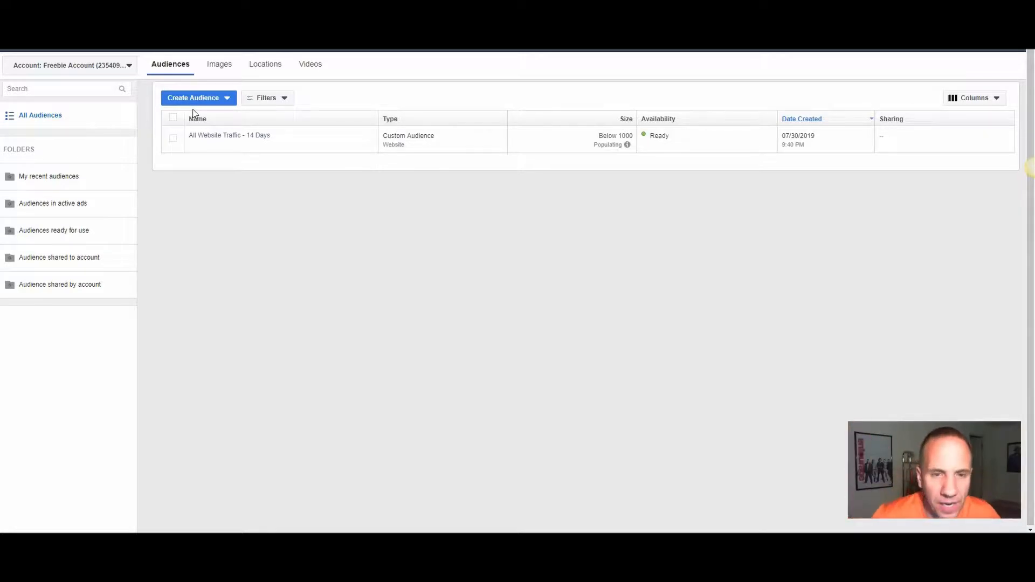
# Step: Start a second custom audience based on website traffic
pyautogui.click(171, 101)
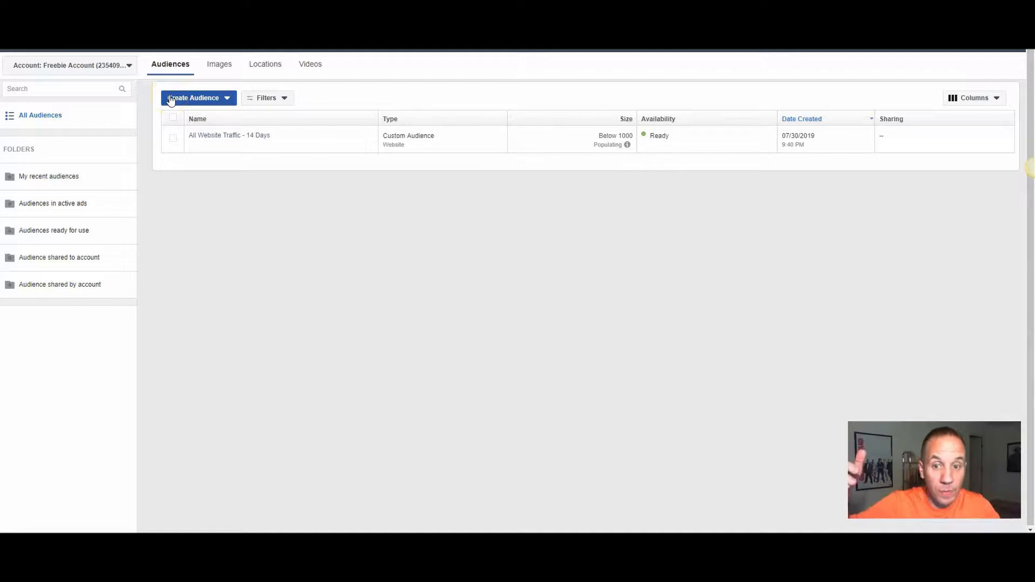
pyautogui.moveTo(215, 125)
pyautogui.click(202, 98)
pyautogui.click(202, 118)
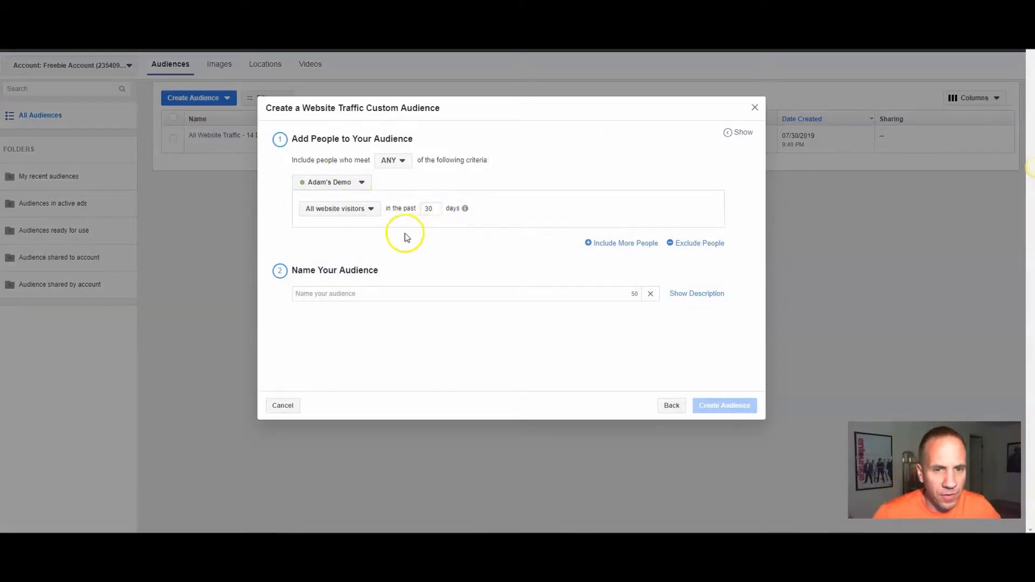
# Step: Reuse the copied name as "All Website Traffic - 30 Days" and create the audience with the default 30-day window
pyautogui.click(353, 292)
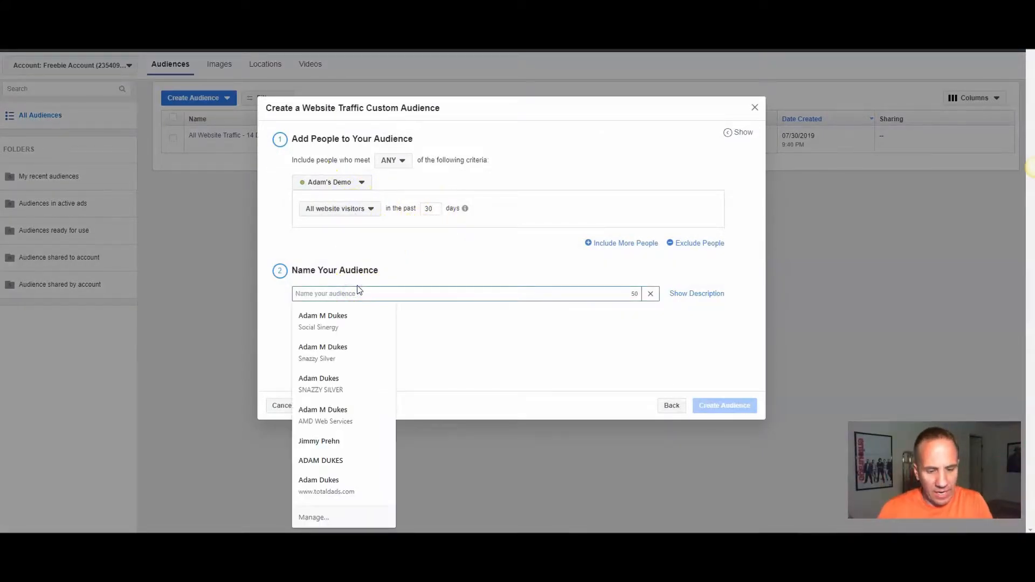
pyautogui.hotkey('ctrl', 'v')
pyautogui.doubleClick(361, 293)
pyautogui.press('BackSpace')
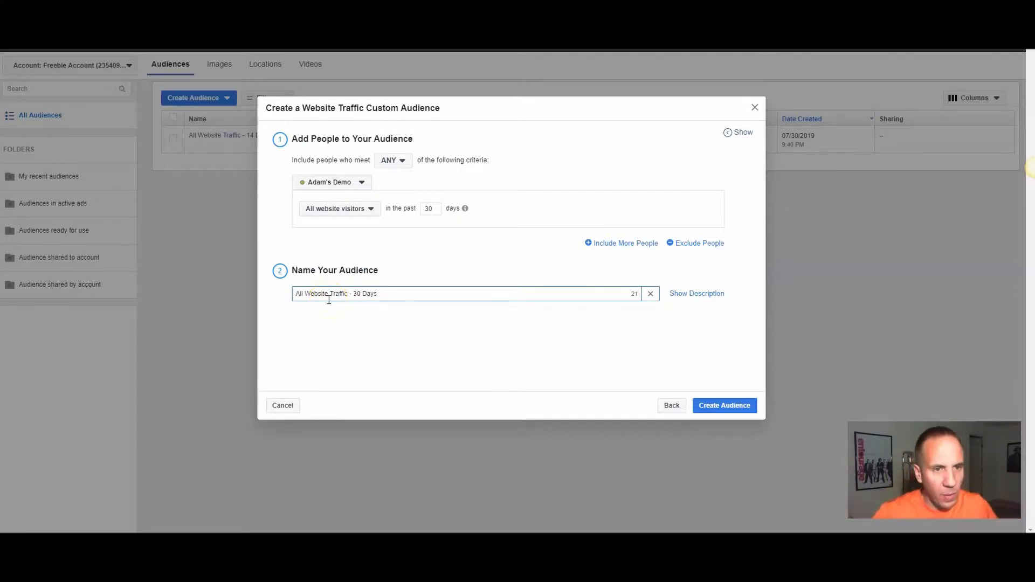
pyautogui.click(712, 409)
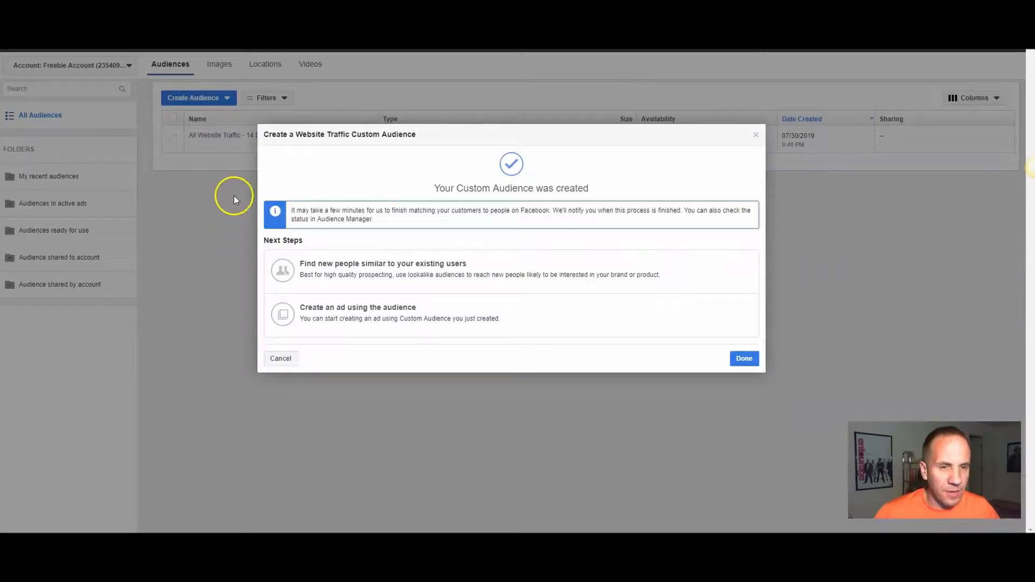
pyautogui.click(744, 359)
# Step: Start a third website traffic custom audience covering all website visitors in the past 60 days
pyautogui.click(184, 97)
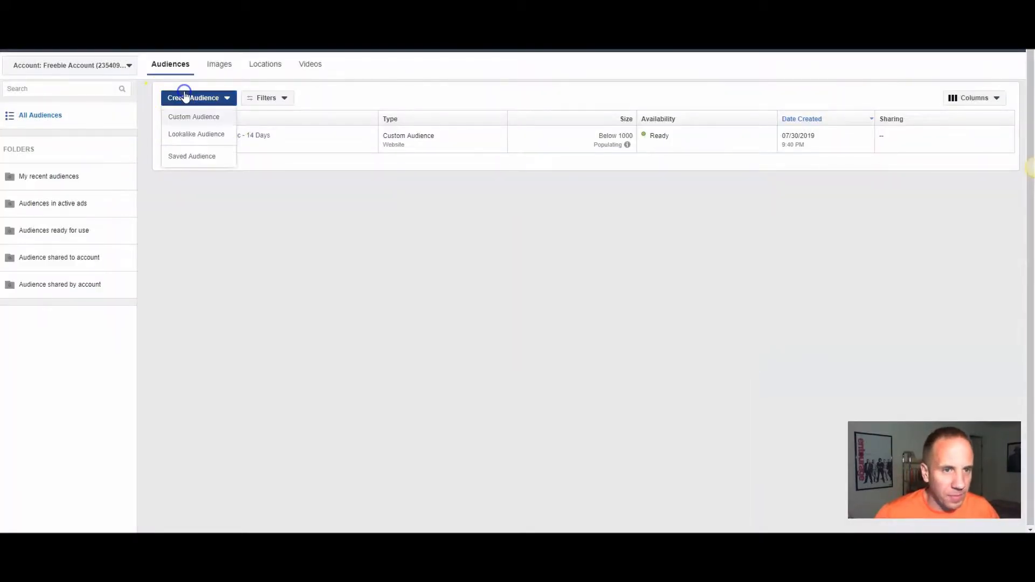
pyautogui.click(192, 116)
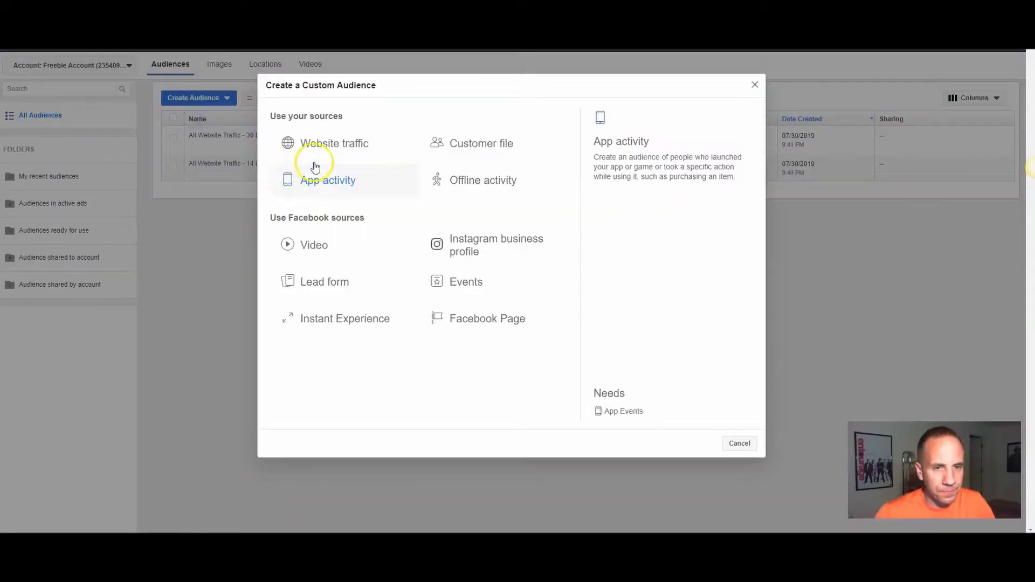
pyautogui.click(331, 144)
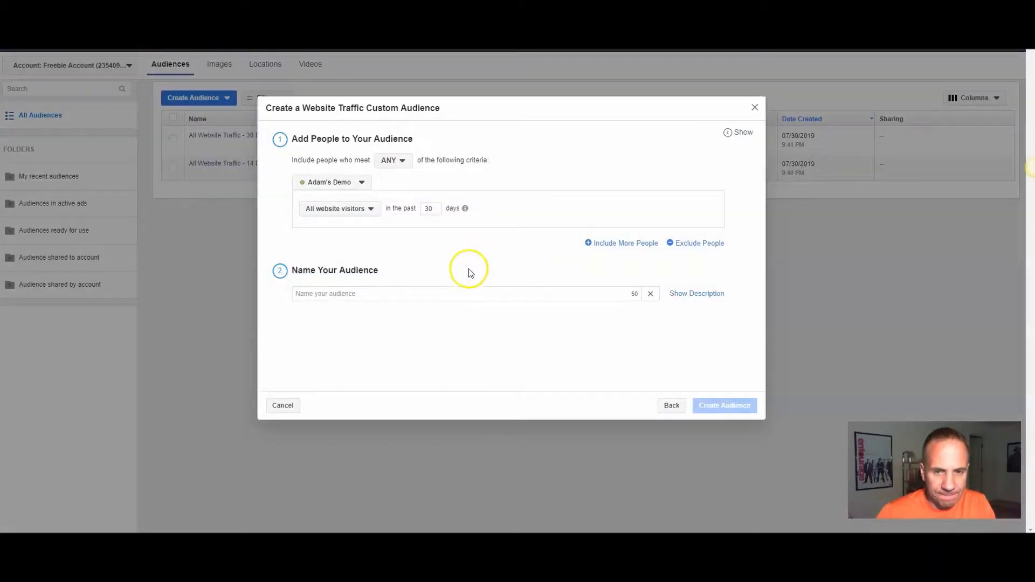
pyautogui.doubleClick(428, 208)
pyautogui.write('60')
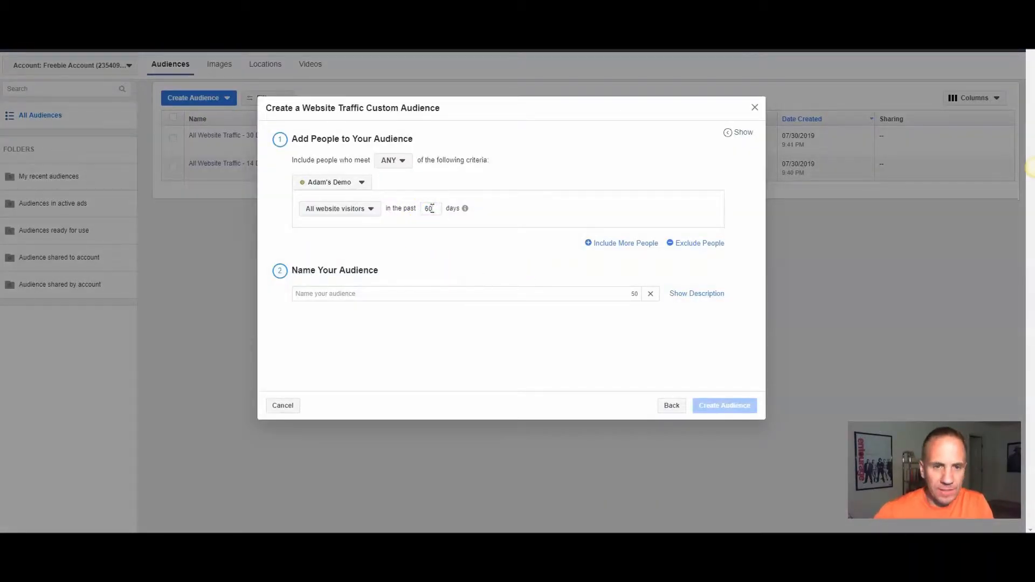
# Step: Reuse the copied name as "All Website Traffic - 60 Days" and create the audience
pyautogui.click(362, 296)
pyautogui.hotkey('ctrl', 'v')
pyautogui.click(360, 294)
pyautogui.press('BackSpace')
pyautogui.press('BackSpace')
pyautogui.click(724, 406)
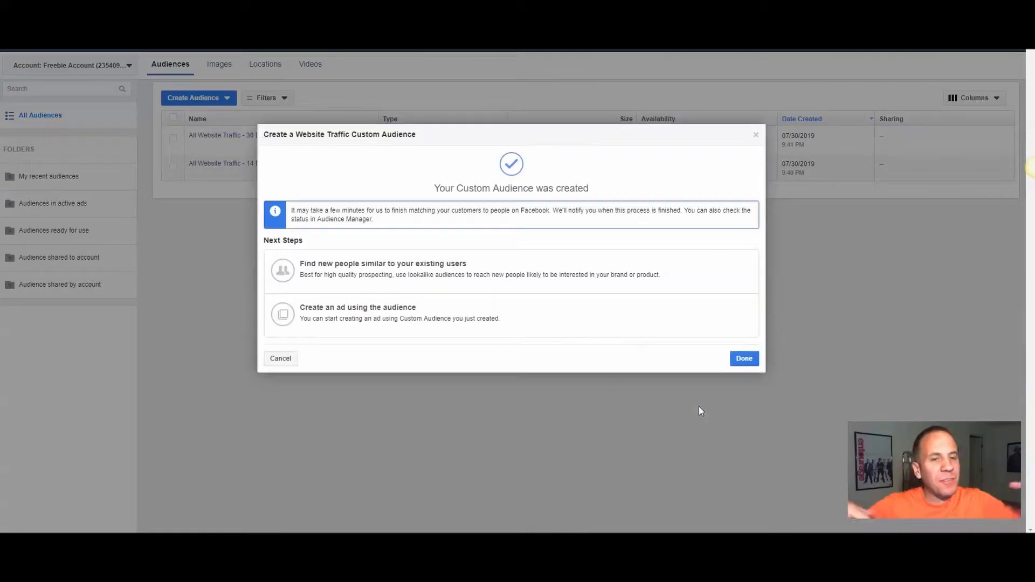
pyautogui.click(745, 359)
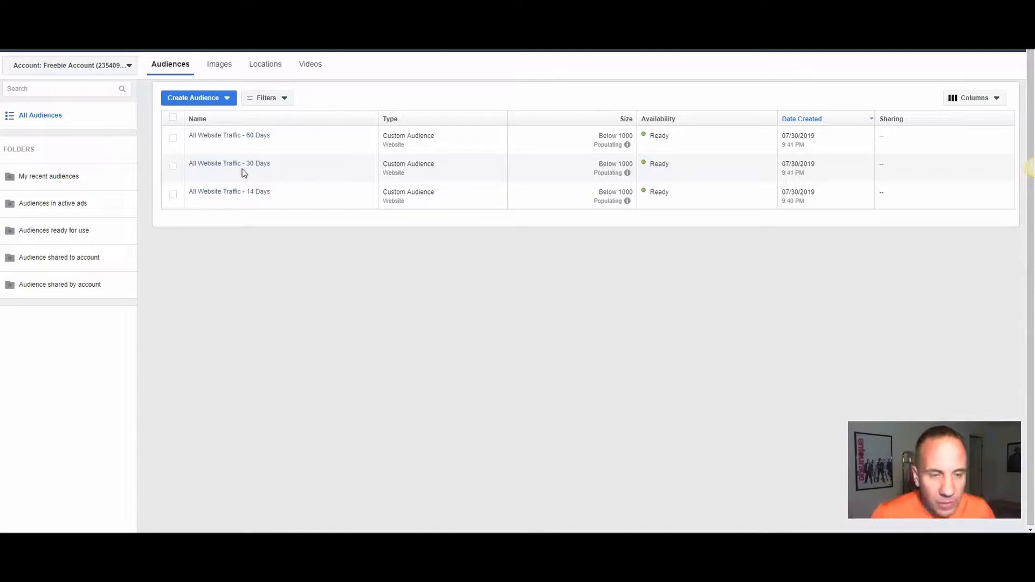
# Step: Switch to the Google Docs plan and review the target, duration and exclusion under "You Forgot Something"
pyautogui.moveTo(255, 201)
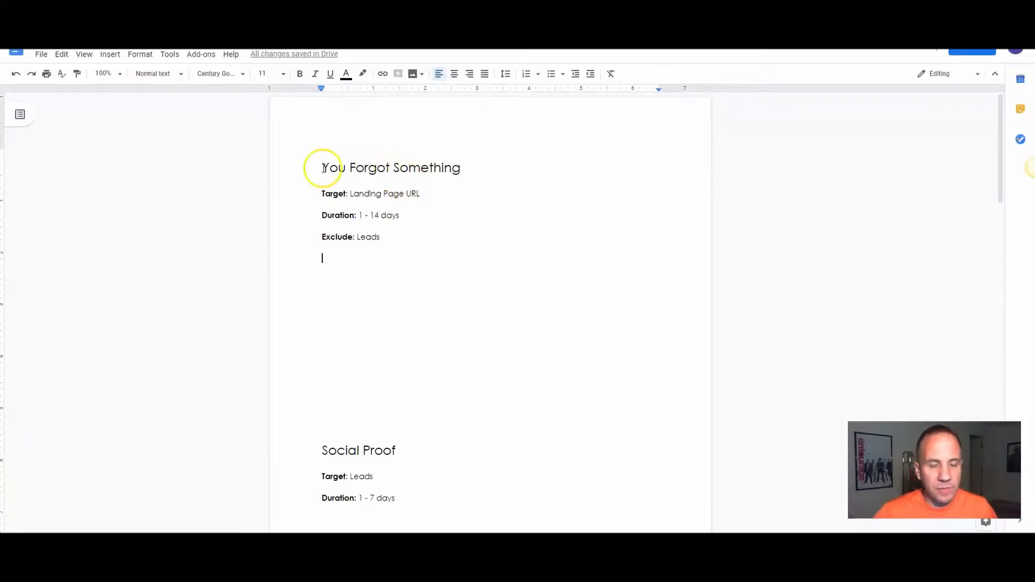
pyautogui.moveTo(322, 167); pyautogui.dragTo(409, 235)
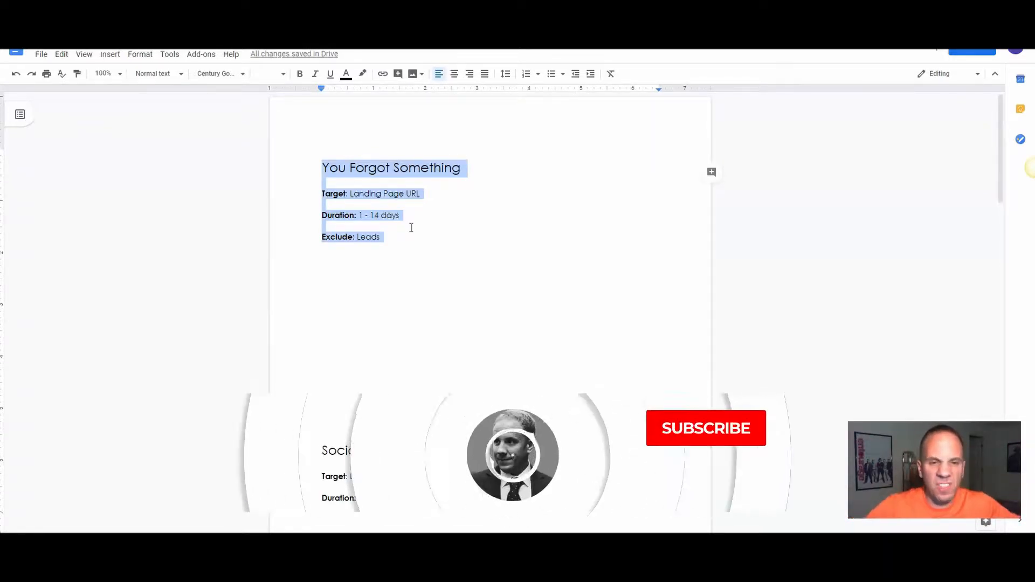
pyautogui.click(338, 210)
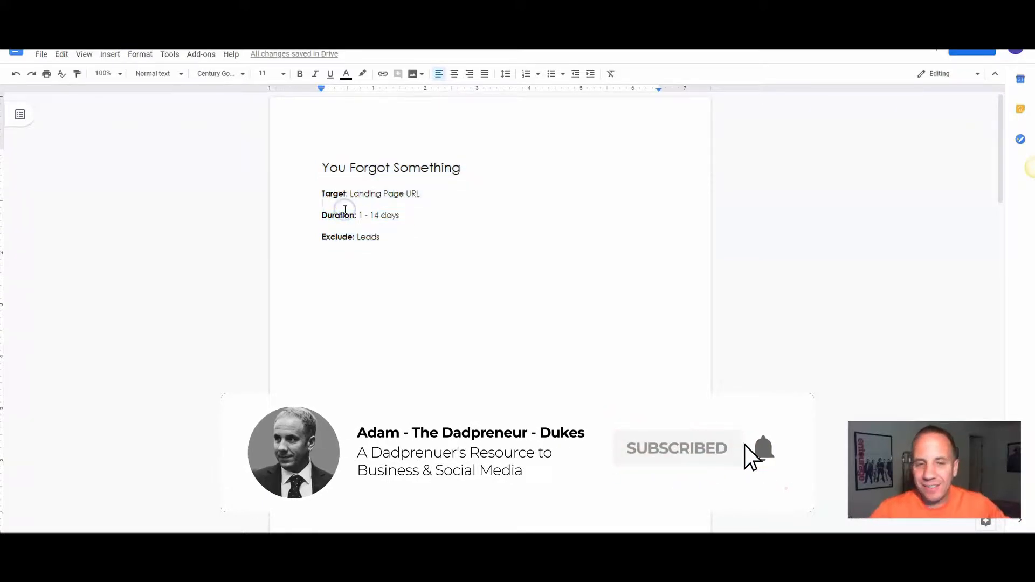
pyautogui.moveTo(326, 176); pyautogui.dragTo(373, 171)
pyautogui.click(384, 165)
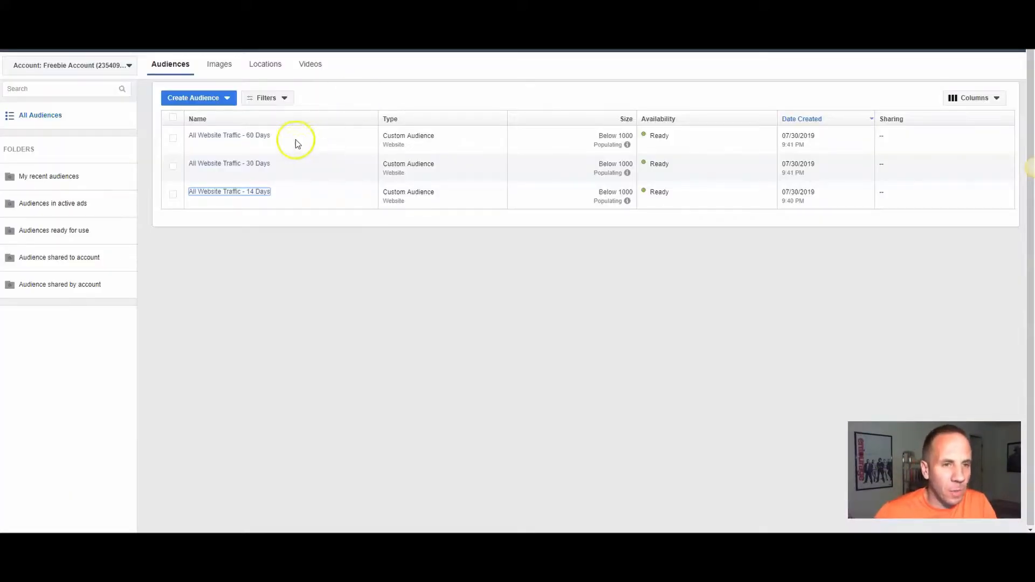
pyautogui.click(201, 100)
pyautogui.click(203, 118)
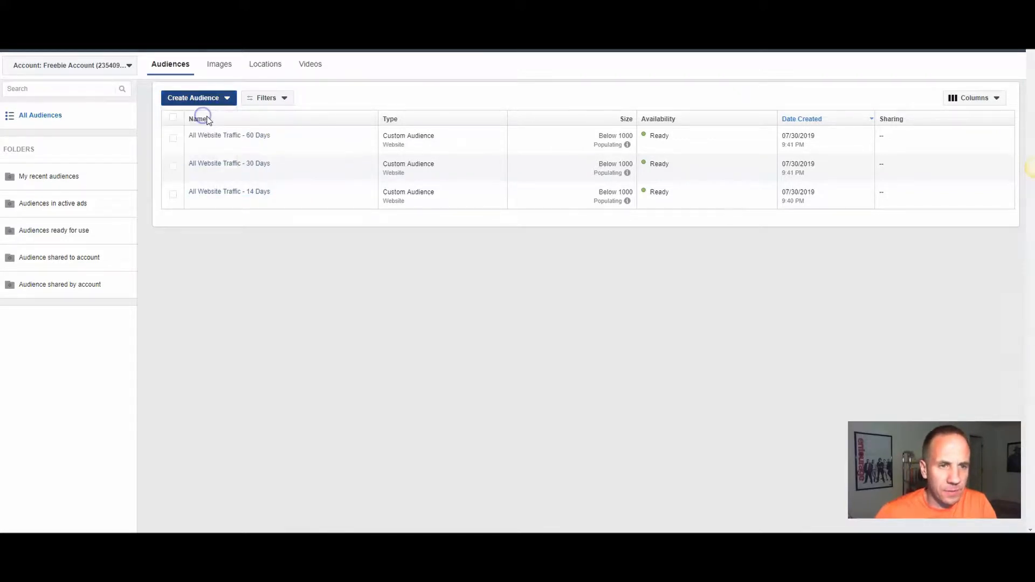
pyautogui.click(344, 147)
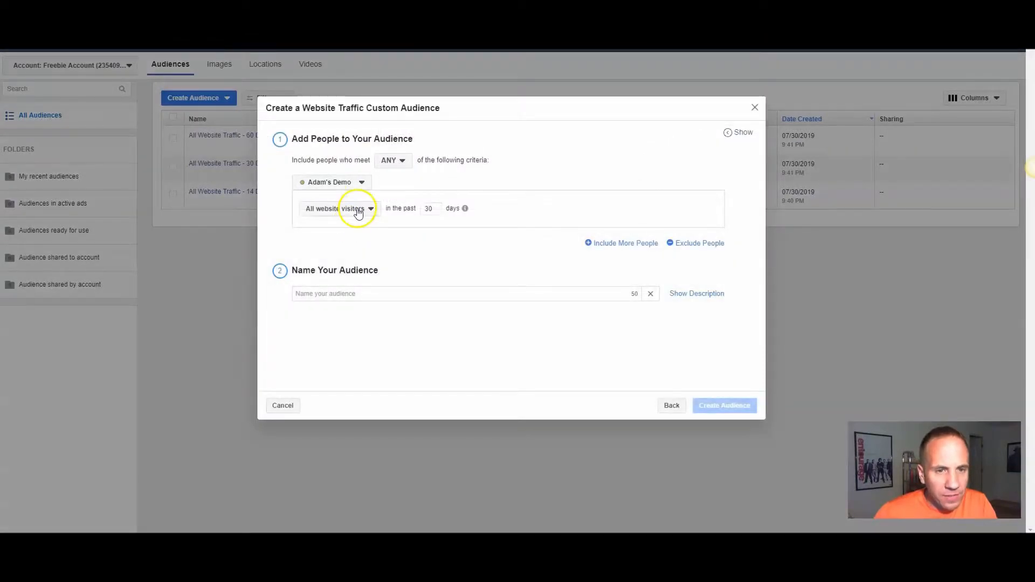
pyautogui.click(360, 210)
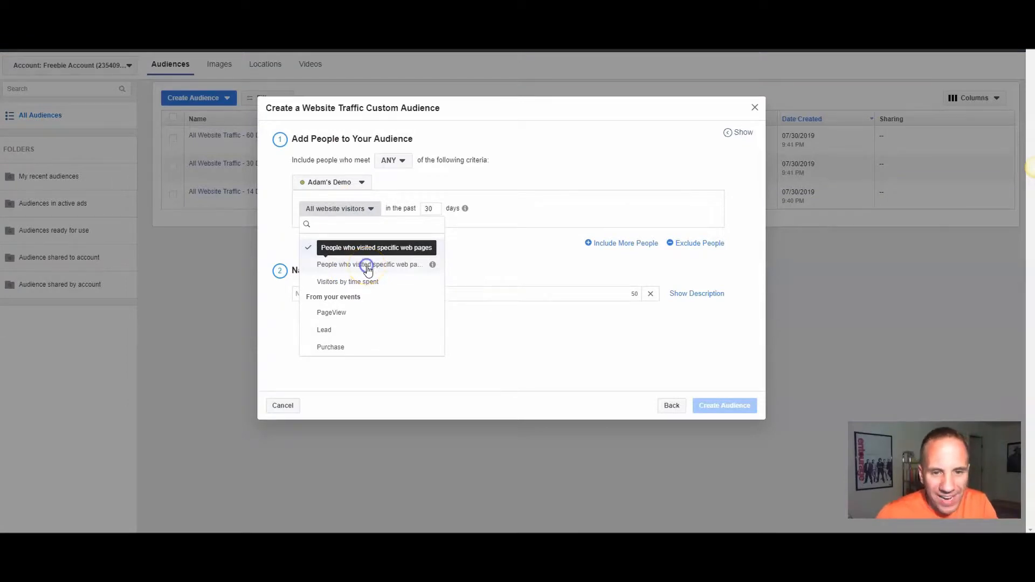
pyautogui.click(367, 267)
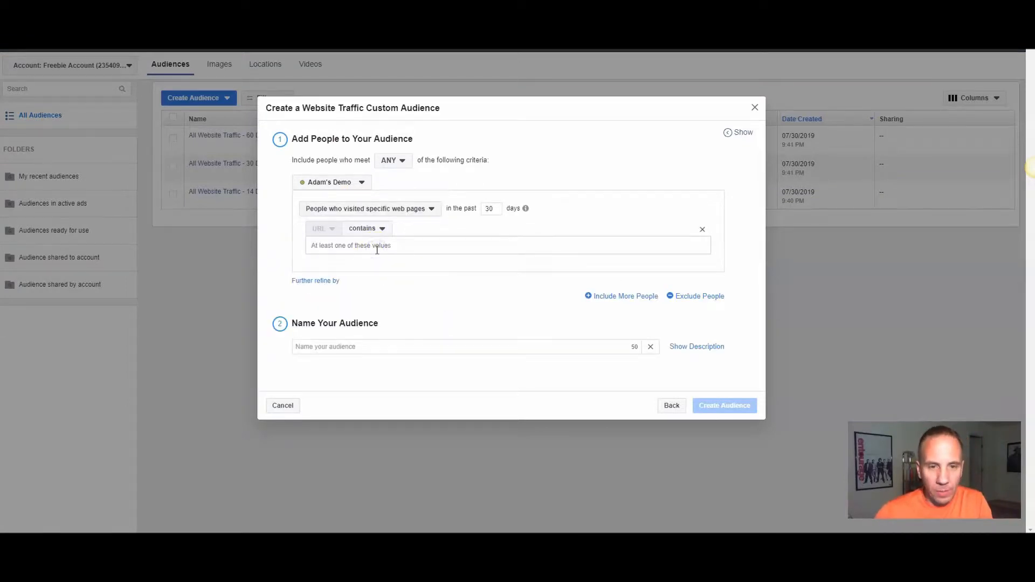
pyautogui.write('https://www.adam-dukes.com/daily/')
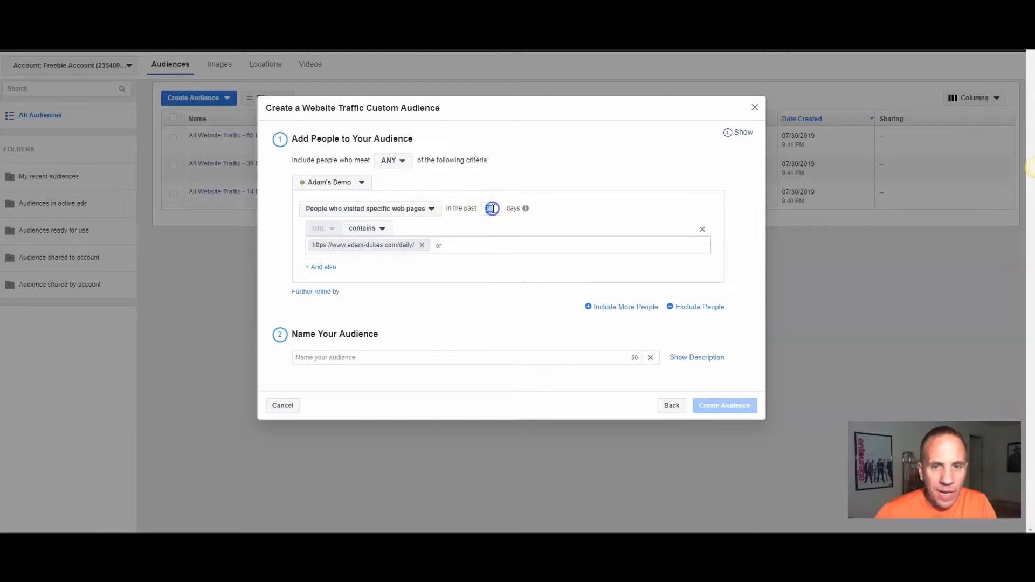
pyautogui.write('7')
# Step: Name the audience "Lander Views - 7 Days", create it and close the confirmation
pyautogui.click(386, 356)
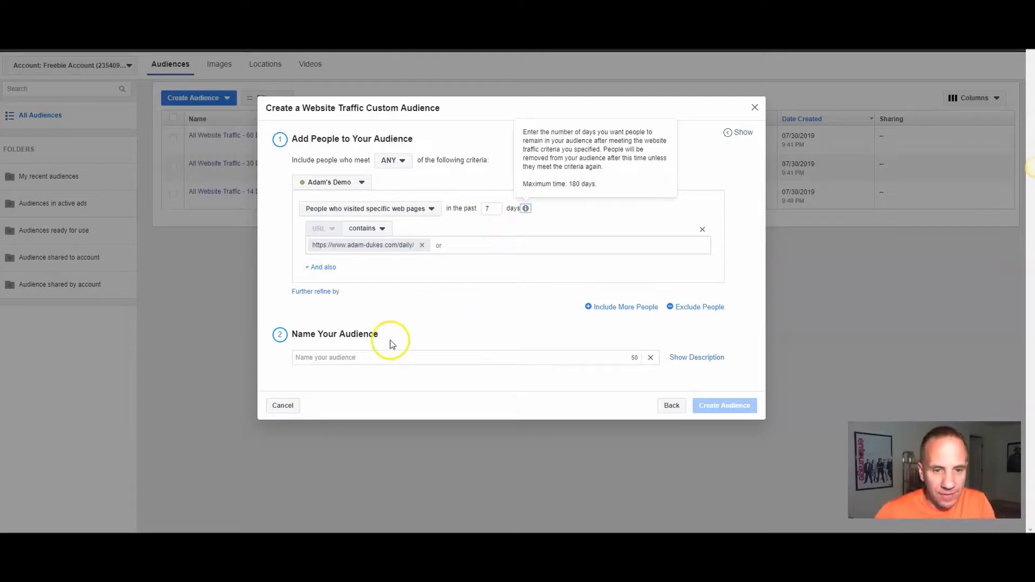
pyautogui.write('Lander Views - 7 Days')
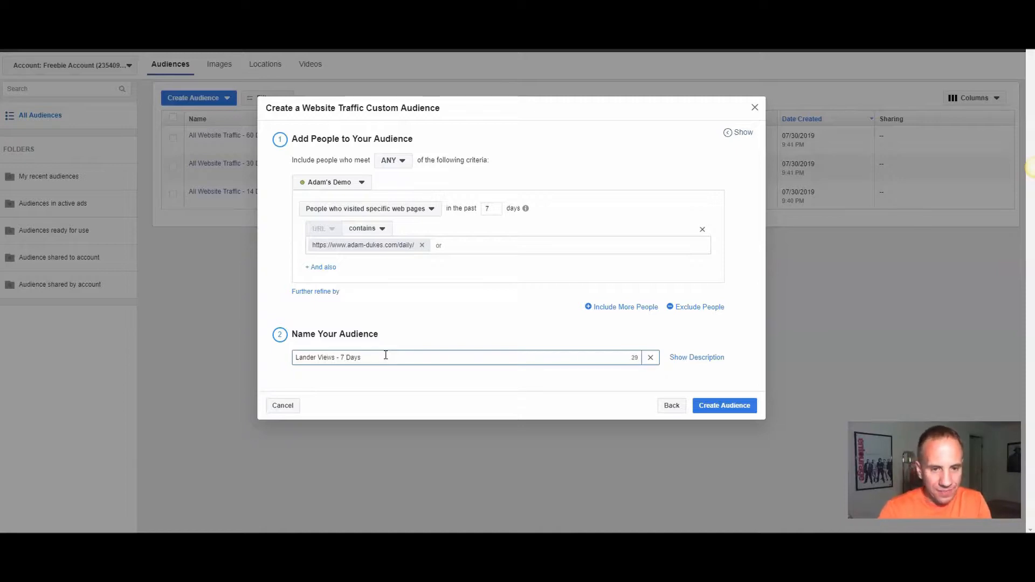
pyautogui.tripleClick(385, 355)
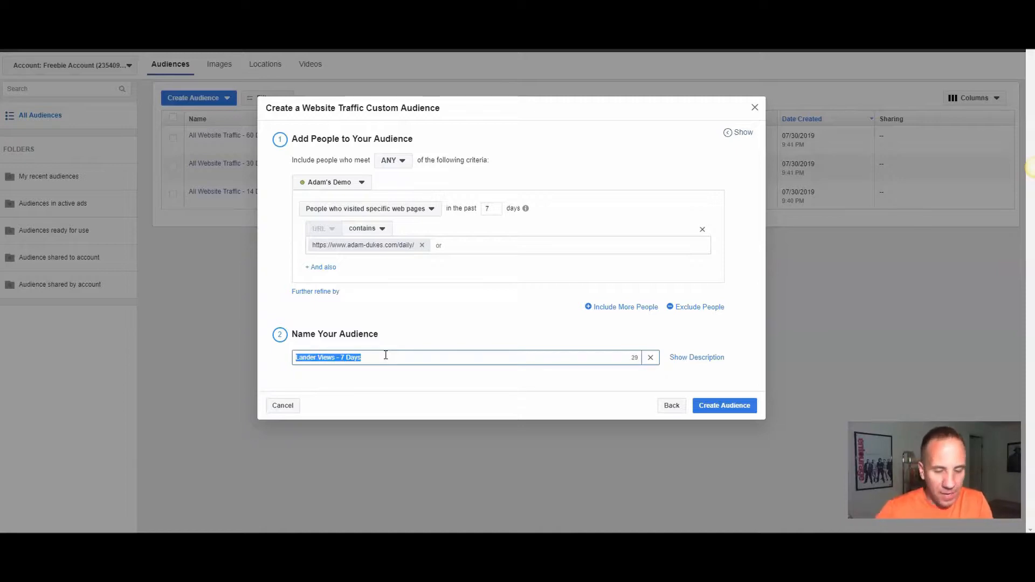
pyautogui.click(374, 374)
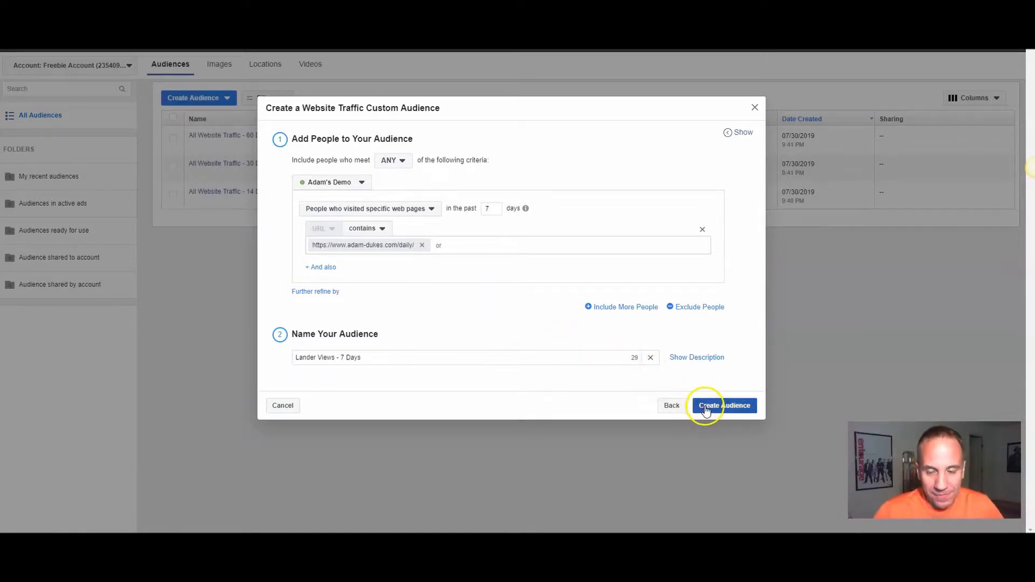
pyautogui.click(723, 406)
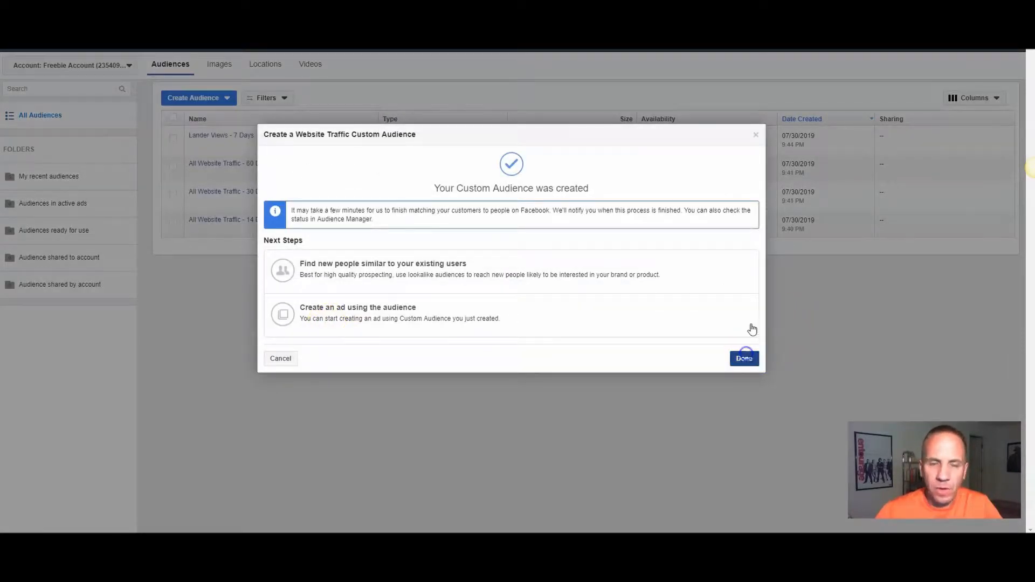
pyautogui.click(744, 358)
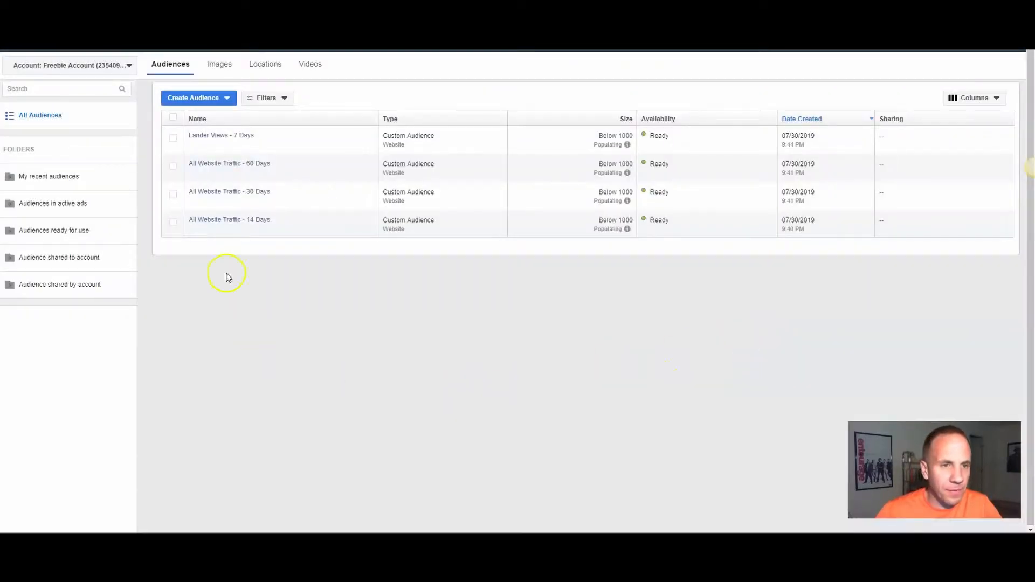
pyautogui.click(196, 103)
pyautogui.click(199, 117)
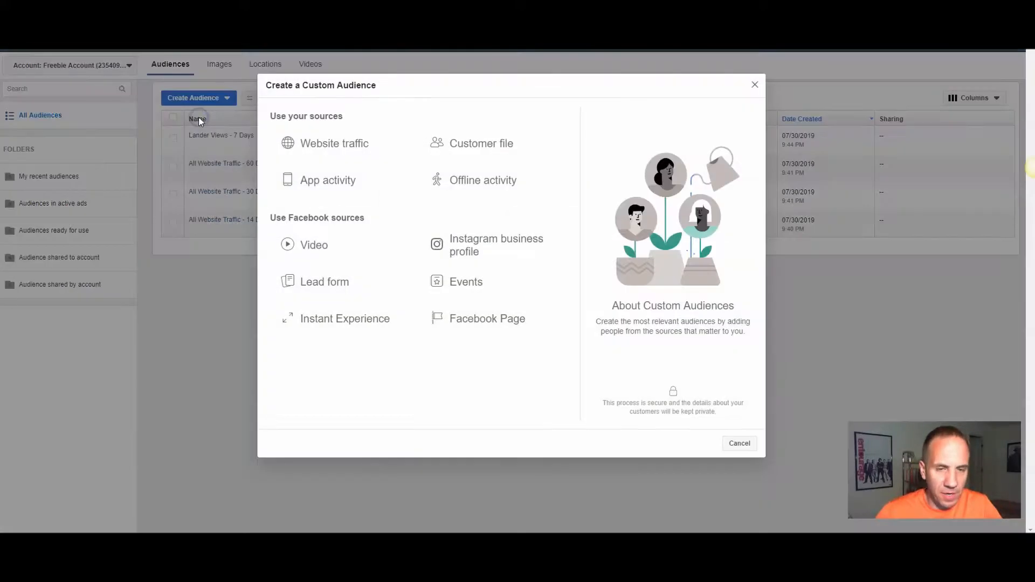
pyautogui.click(358, 148)
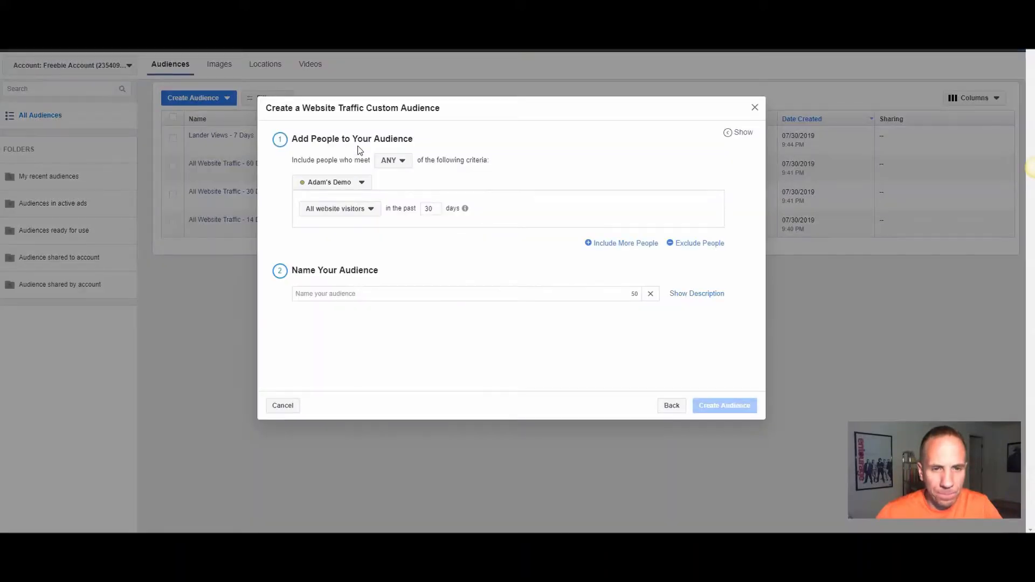
pyautogui.click(369, 215)
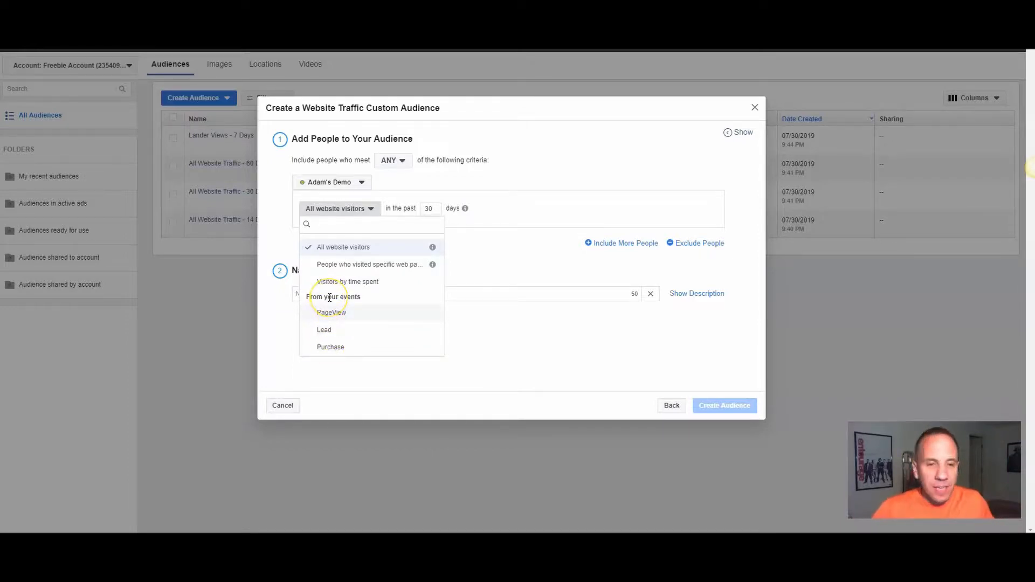
pyautogui.click(382, 265)
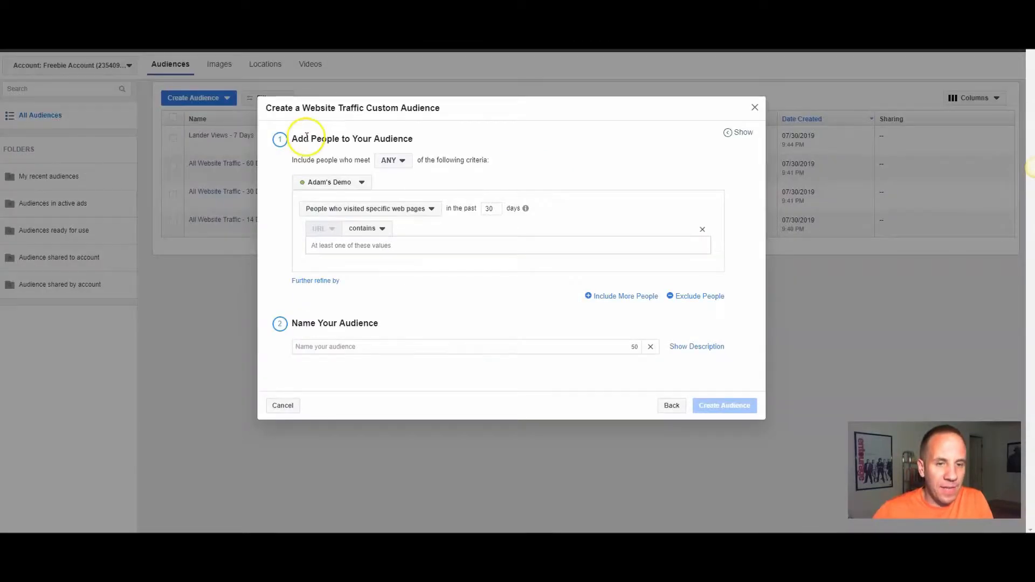
pyautogui.click(356, 245)
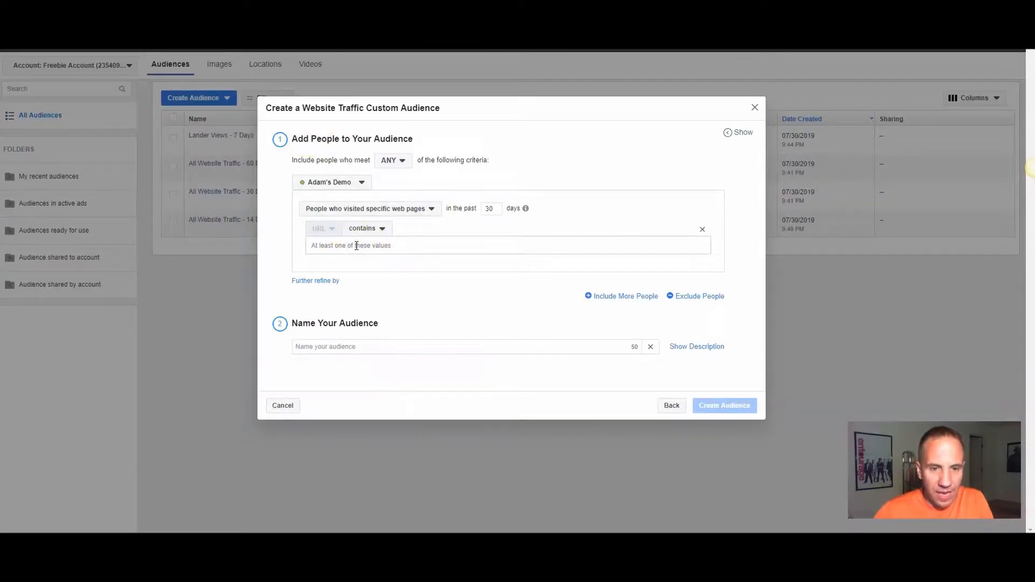
pyautogui.hotkey('ctrl', 'v')
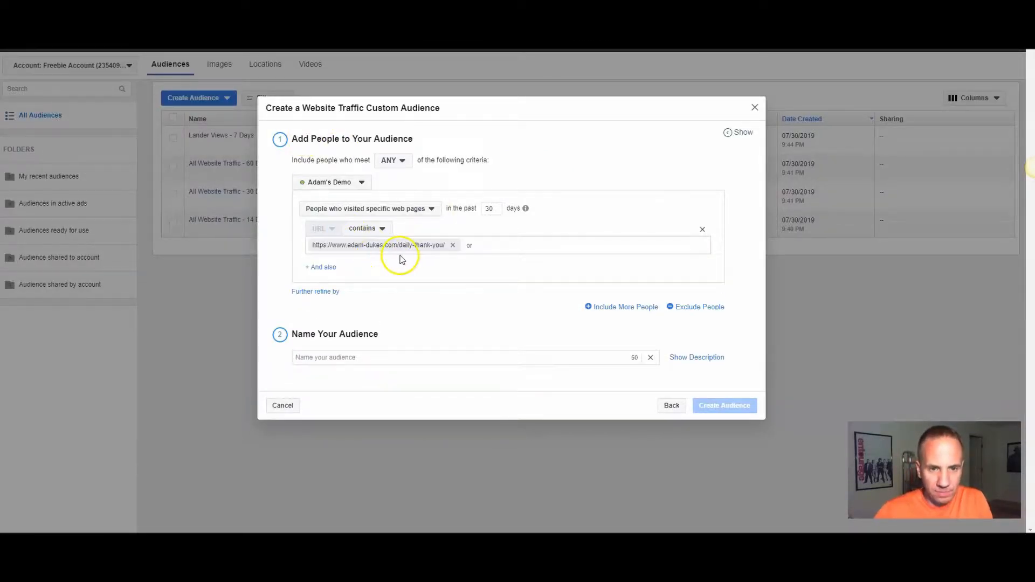
pyautogui.click(392, 210)
pyautogui.click(492, 191)
pyautogui.click(492, 212)
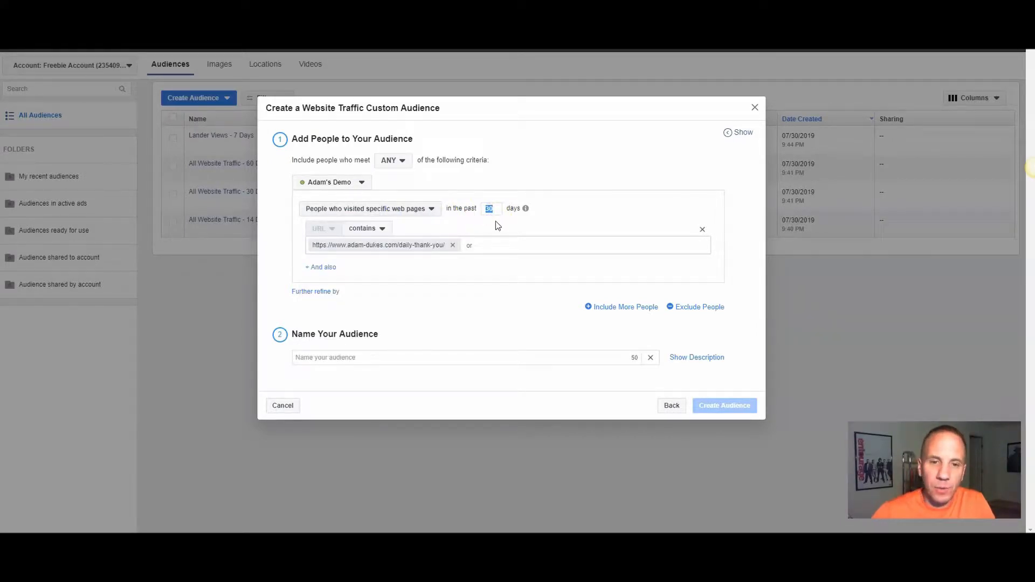
pyautogui.write('180')
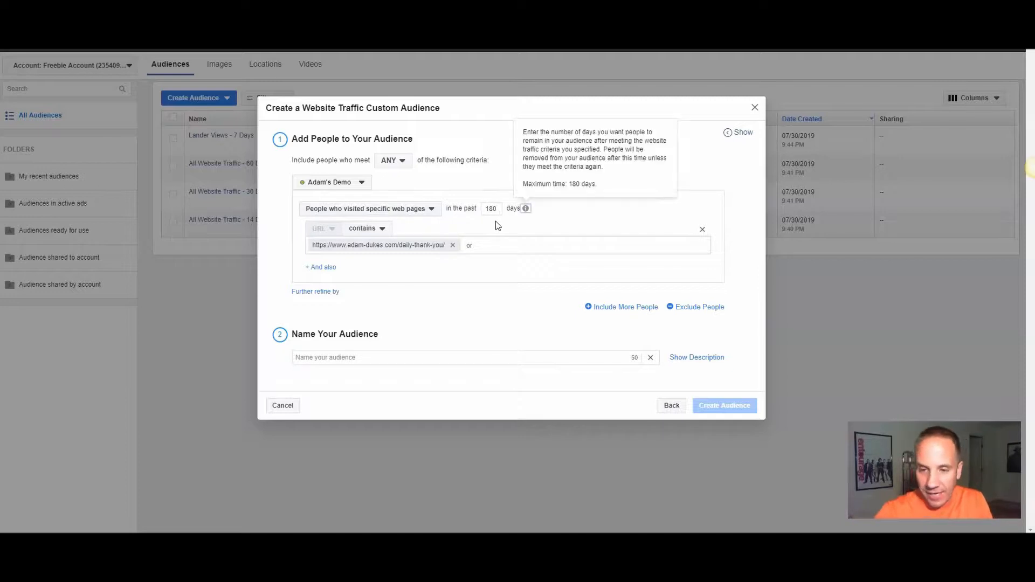
pyautogui.click(424, 289)
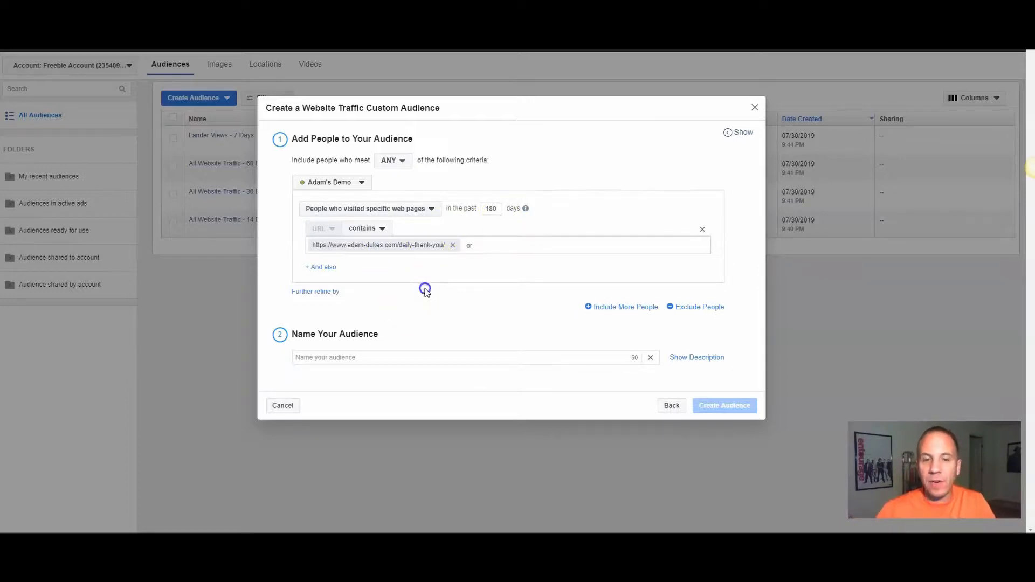
# Step: Name the audience "Daily Email List Leads - 180 Days", create it and close the confirmation
pyautogui.click(370, 356)
pyautogui.write('DAIL')
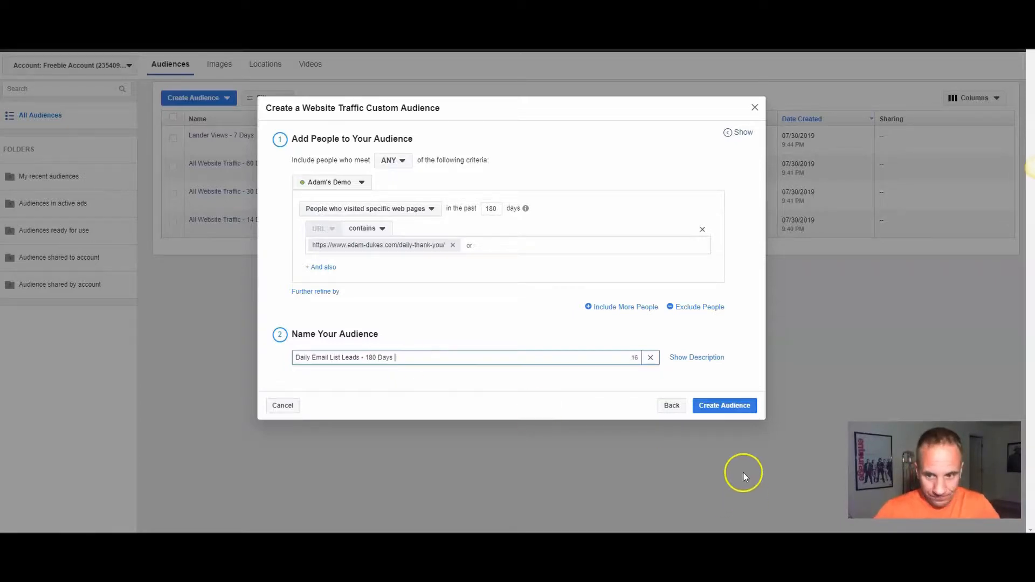
pyautogui.click(720, 406)
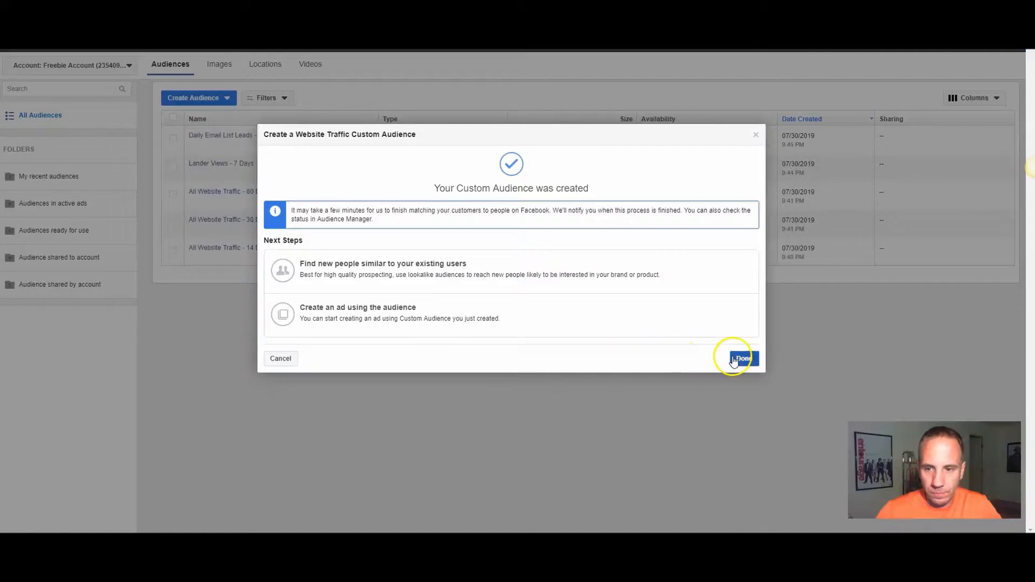
pyautogui.click(737, 358)
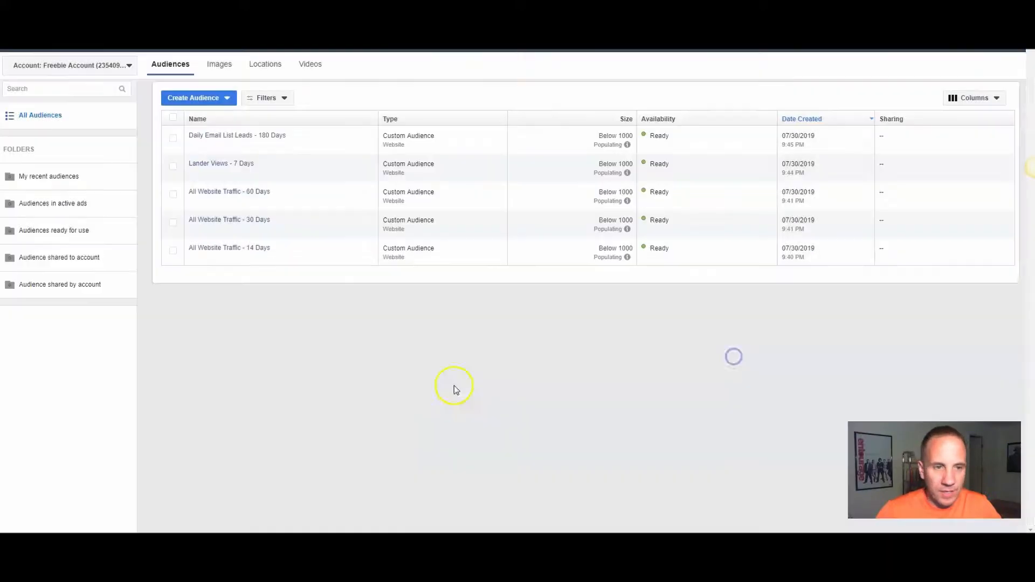
# Step: Check the audience list in Notepad and start another website traffic custom audience based on people who visited specific web pages
pyautogui.hotkey('alt', 'Tab')
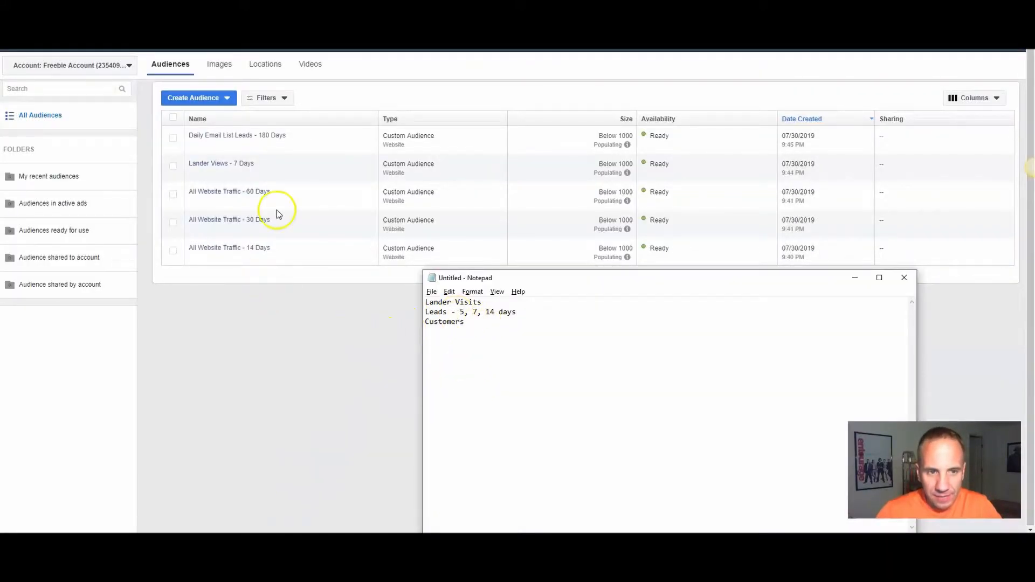
pyautogui.click(287, 334)
pyautogui.click(222, 98)
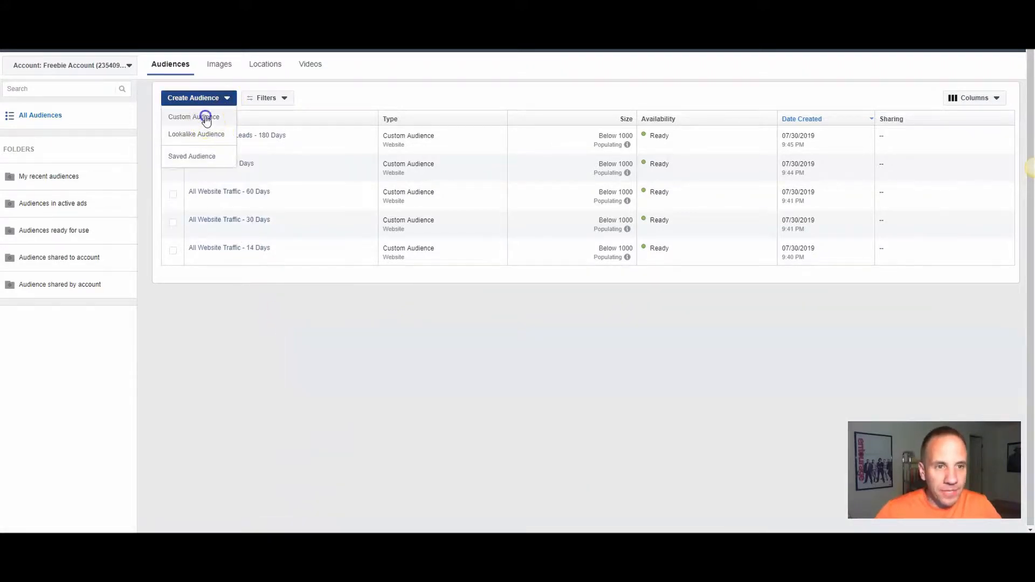
pyautogui.click(205, 115)
pyautogui.click(349, 142)
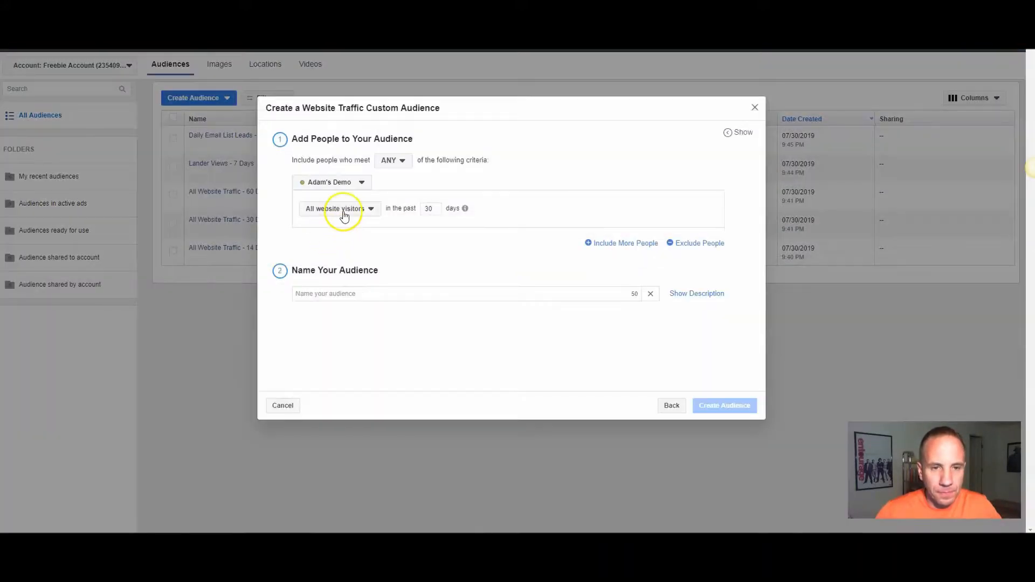
pyautogui.click(349, 208)
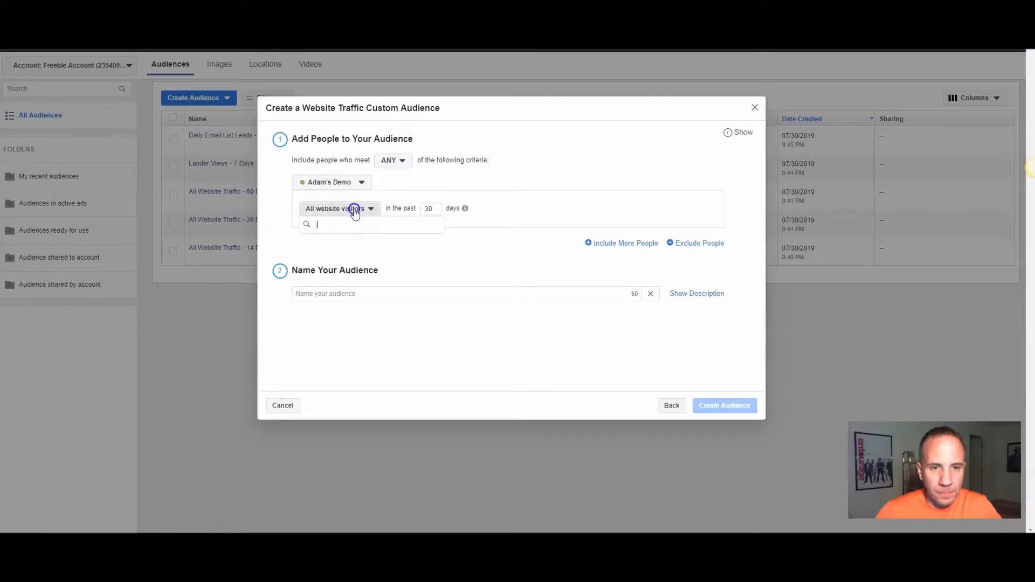
pyautogui.click(363, 262)
pyautogui.click(488, 209)
pyautogui.hotkey('alt', 'Tab')
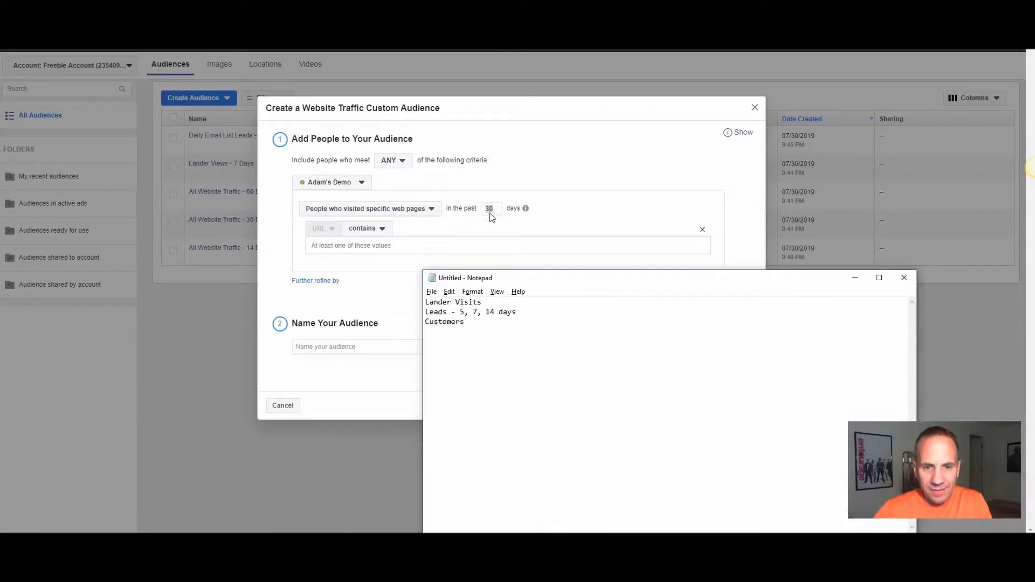
pyautogui.hotkey('alt', 'Tab')
pyautogui.click(489, 209)
pyautogui.write('5')
pyautogui.click(424, 244)
pyautogui.hotkey('ctrl', 'v')
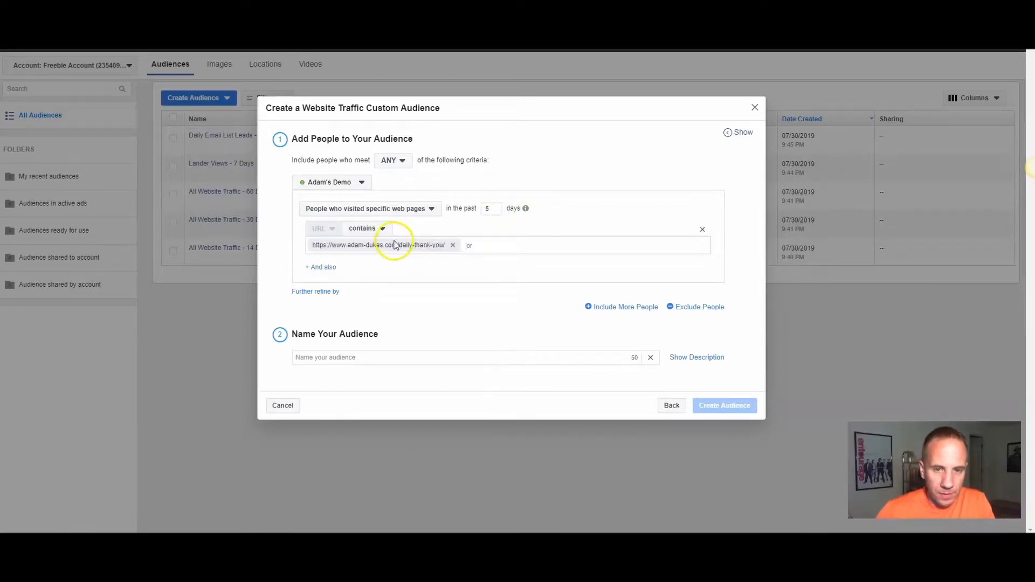
# Step: Name the audience "Daily Email Leads - 5 Days", create it and close the confirmation
pyautogui.click(375, 357)
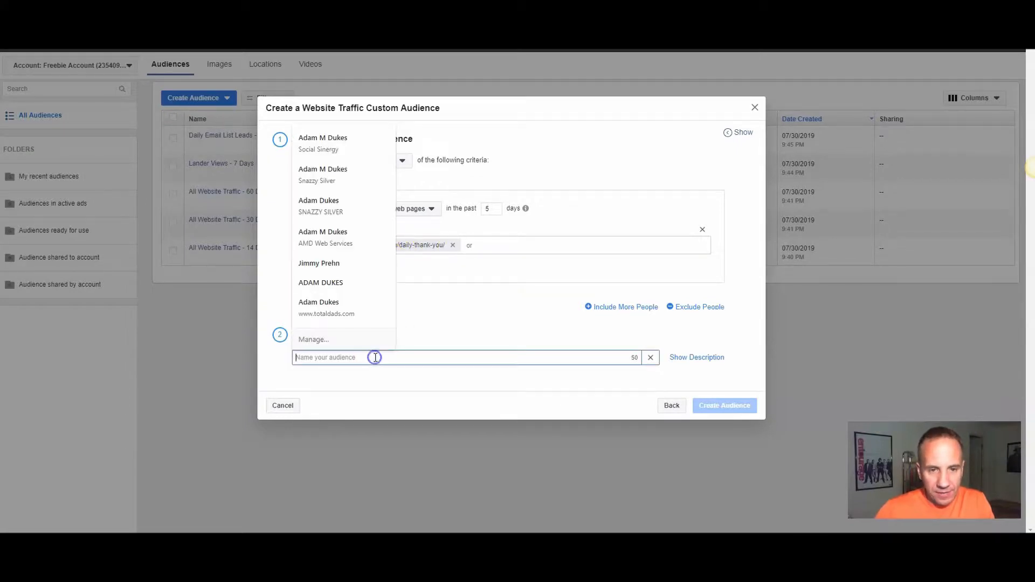
pyautogui.write('Daily Email Leads - 5 Days')
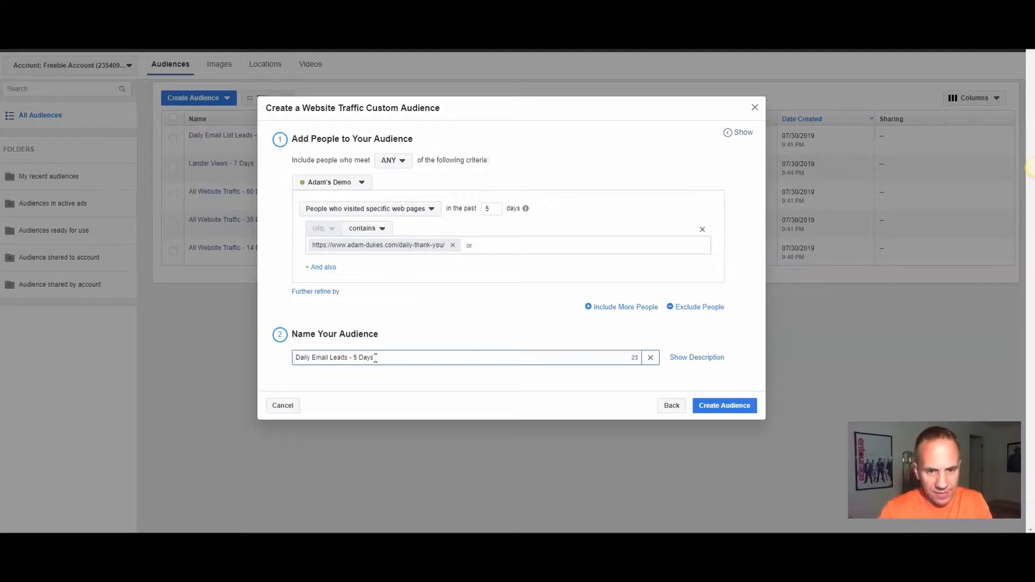
pyautogui.tripleClick(376, 358)
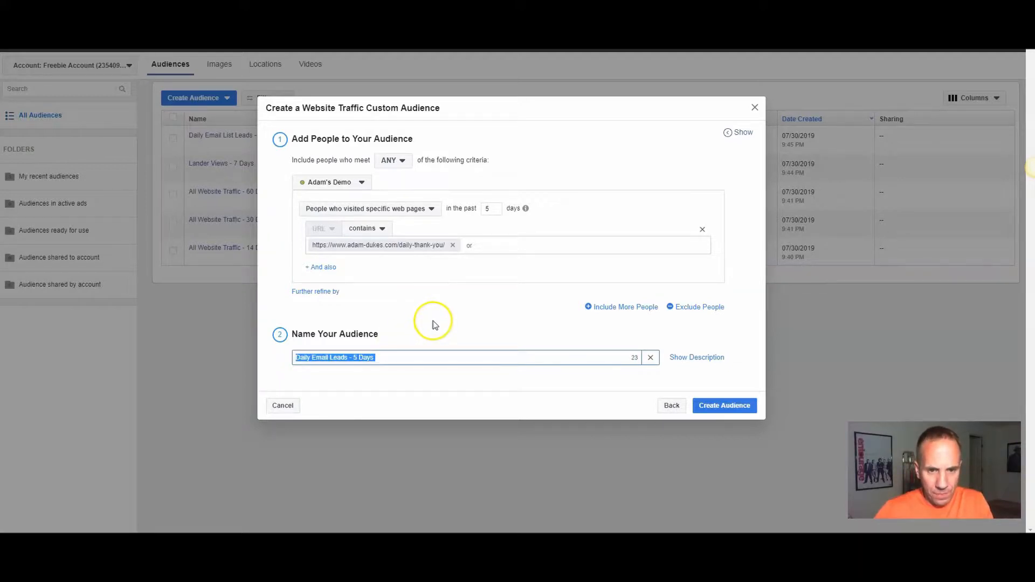
pyautogui.click(701, 408)
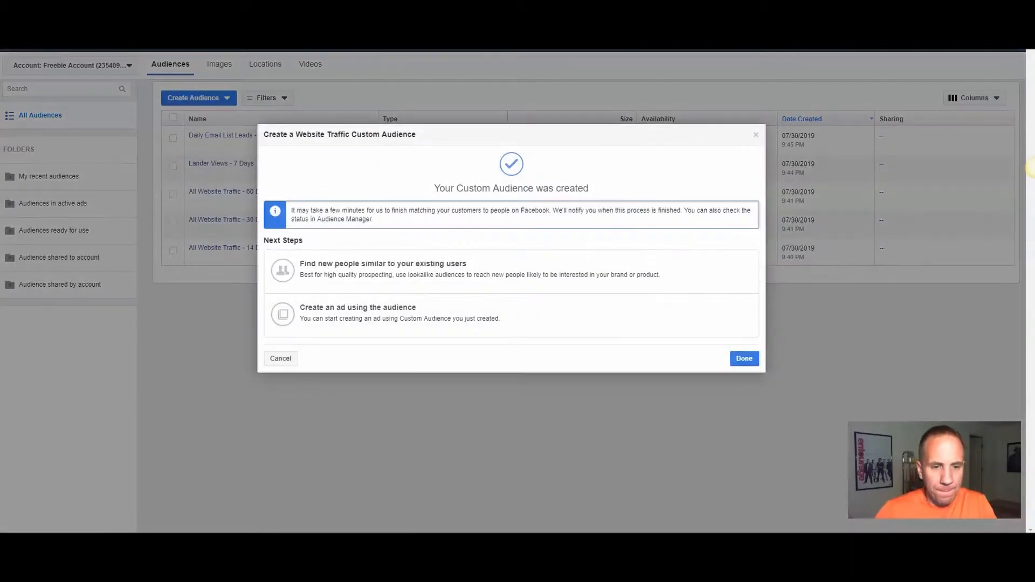
pyautogui.click(256, 543)
pyautogui.click(256, 544)
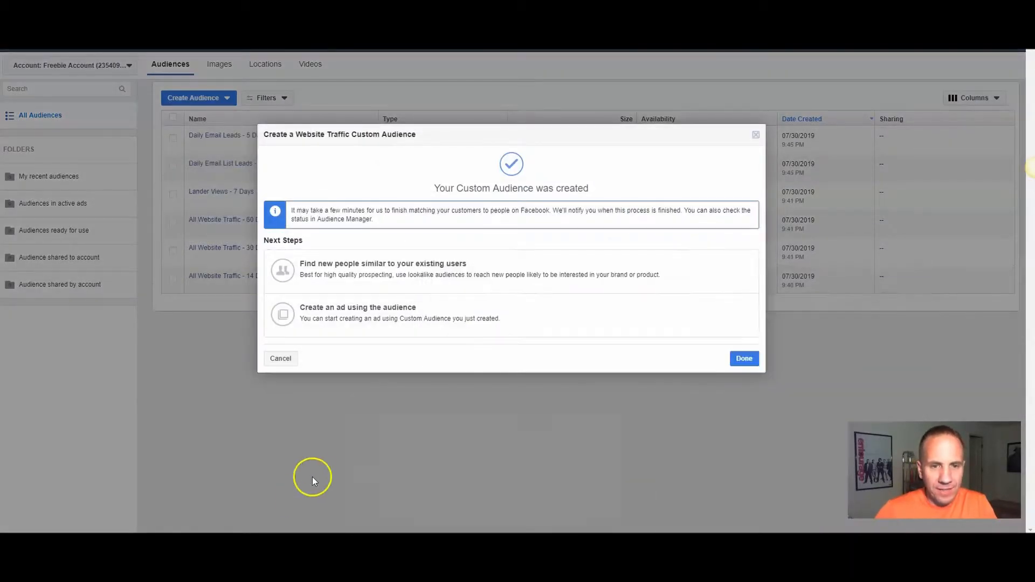
pyautogui.click(743, 359)
pyautogui.click(208, 98)
pyautogui.click(205, 119)
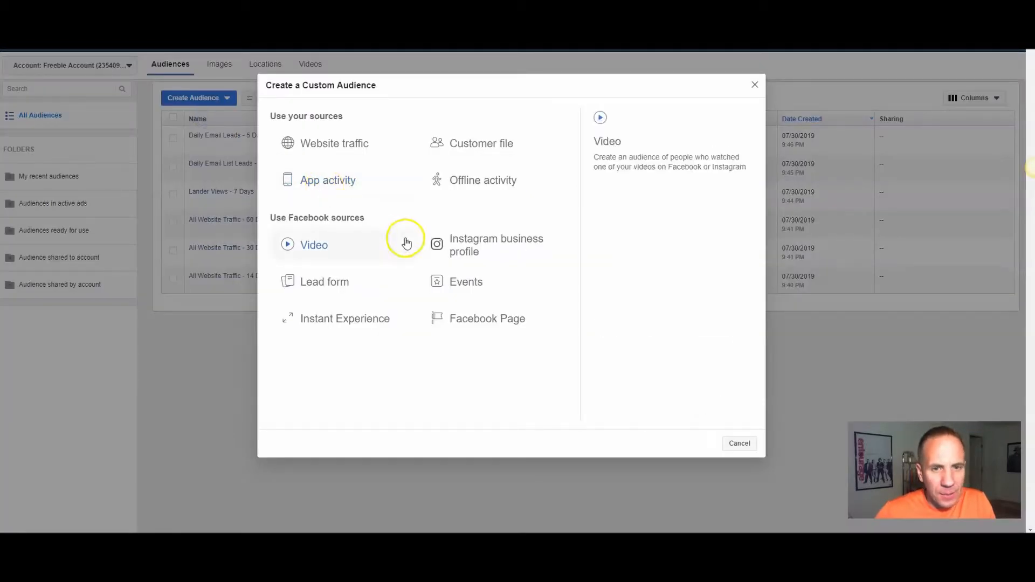
pyautogui.click(327, 150)
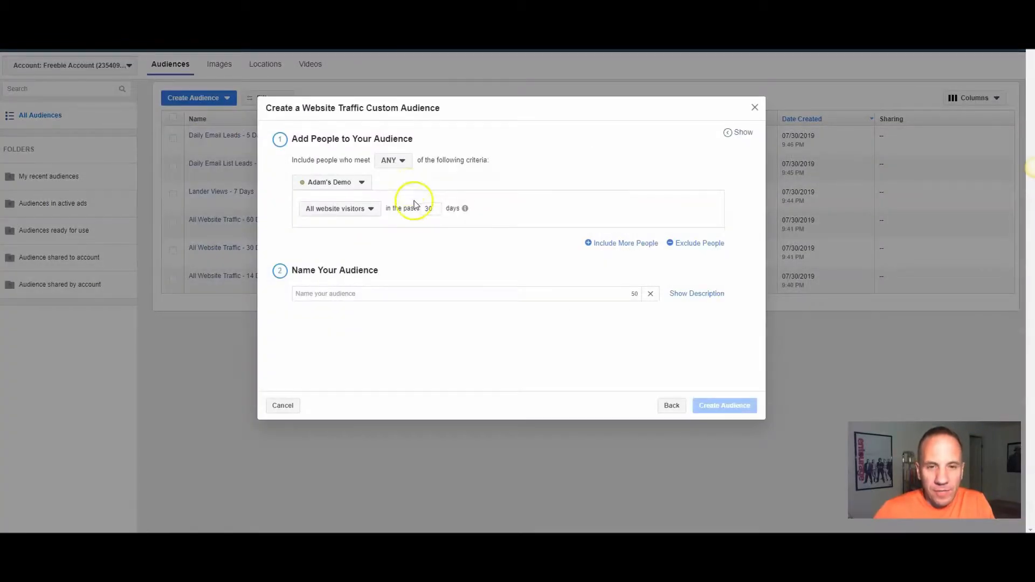
pyautogui.doubleClick(432, 208)
pyautogui.write('10')
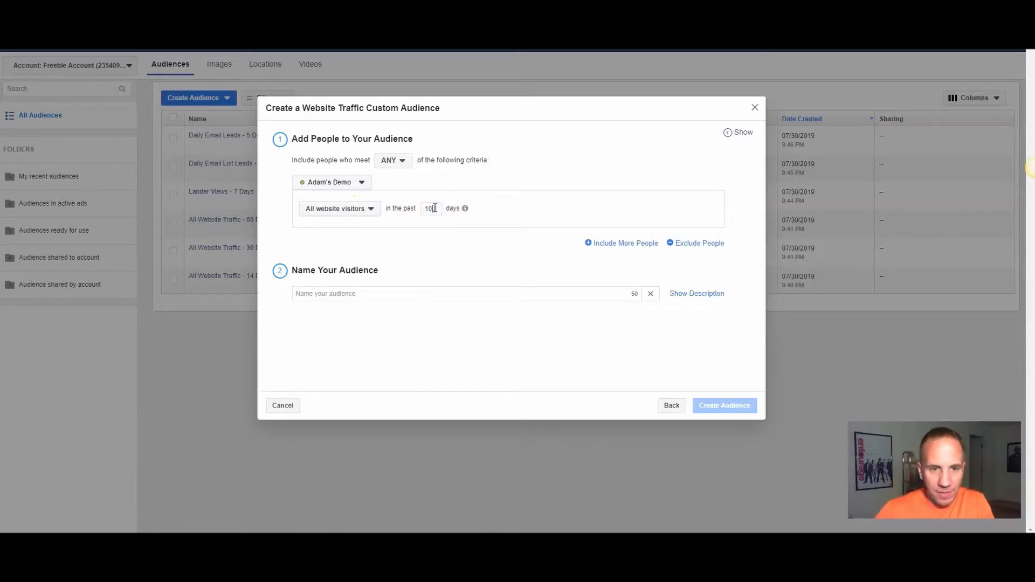
pyautogui.click(355, 212)
pyautogui.click(356, 265)
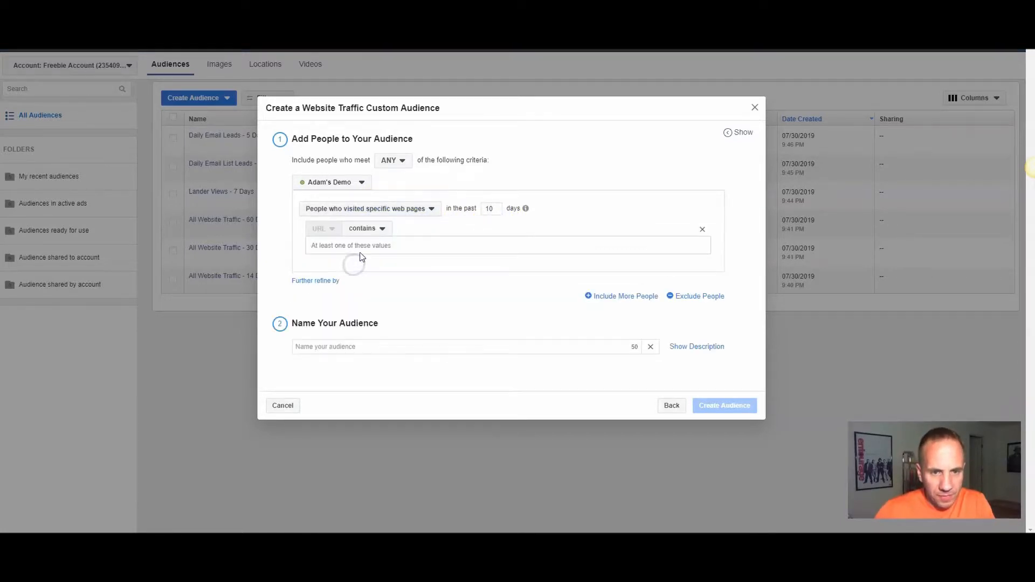
pyautogui.hotkey('ctrl', 'v')
# Step: Name the audience "Daily Email Leads - 10 Days", create it and close the confirmation
pyautogui.click(365, 357)
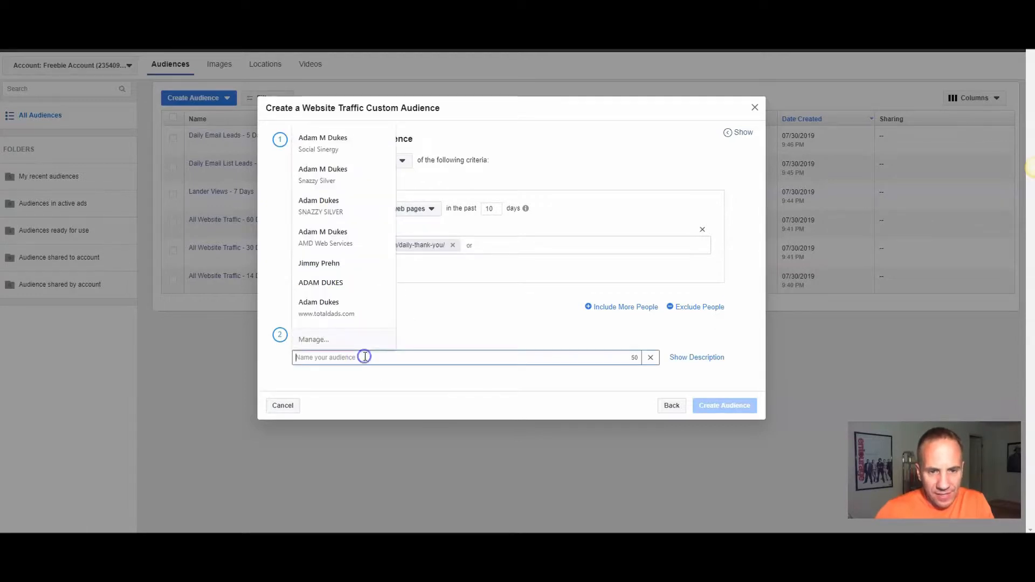
pyautogui.write('Daily Email Leads - 10 Days')
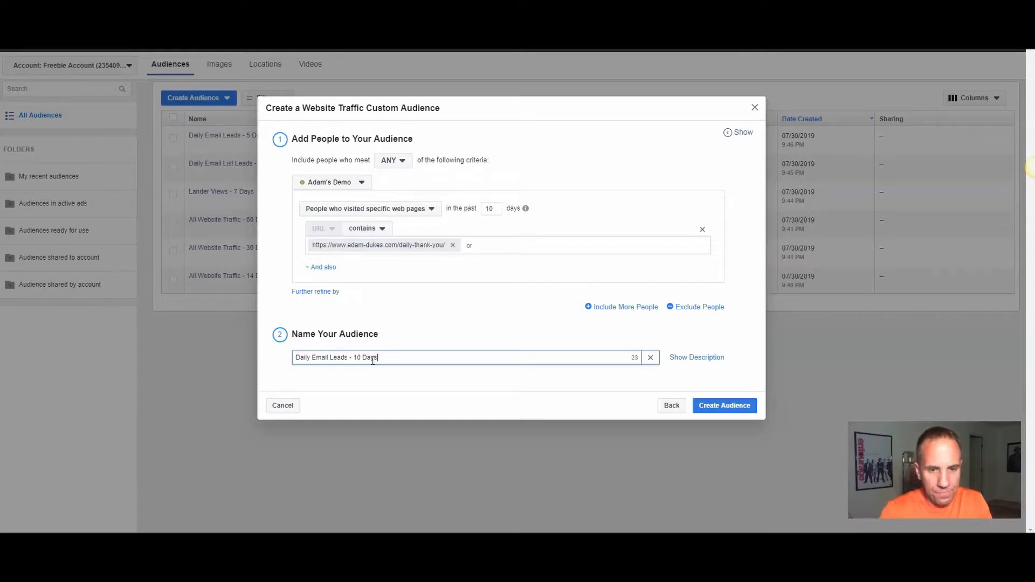
pyautogui.click(708, 407)
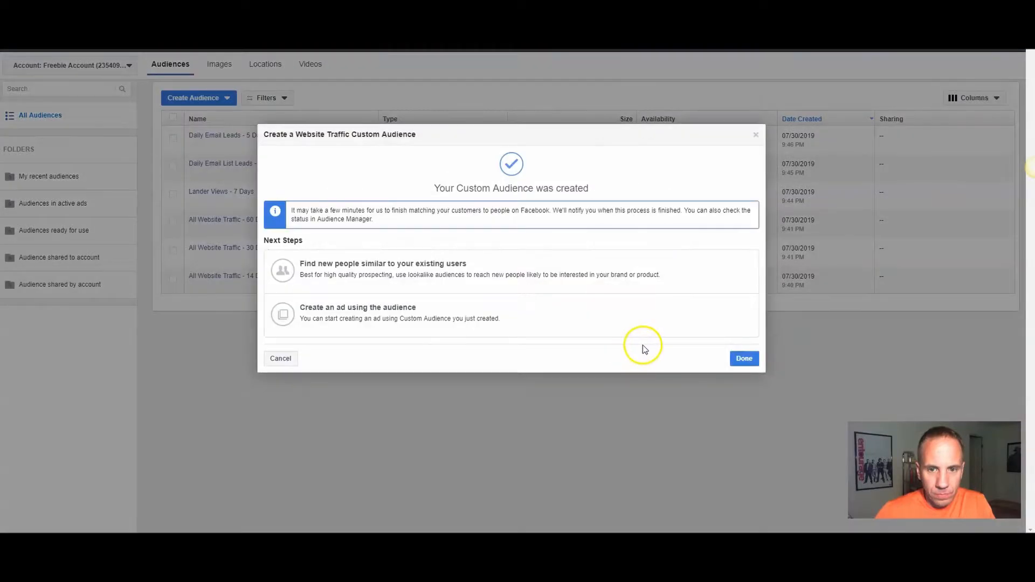
pyautogui.click(742, 360)
pyautogui.click(196, 100)
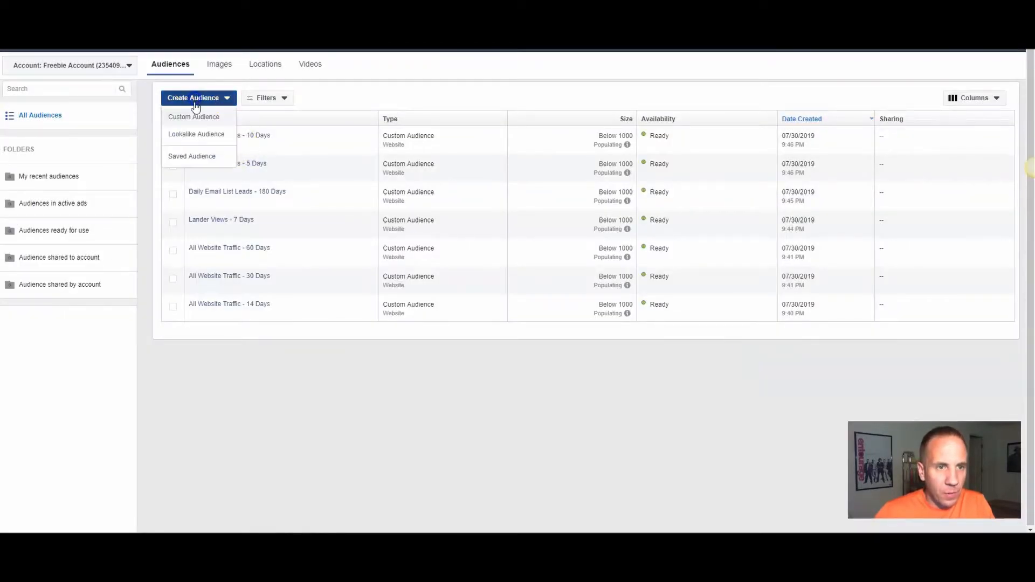
pyautogui.click(194, 116)
pyautogui.click(353, 145)
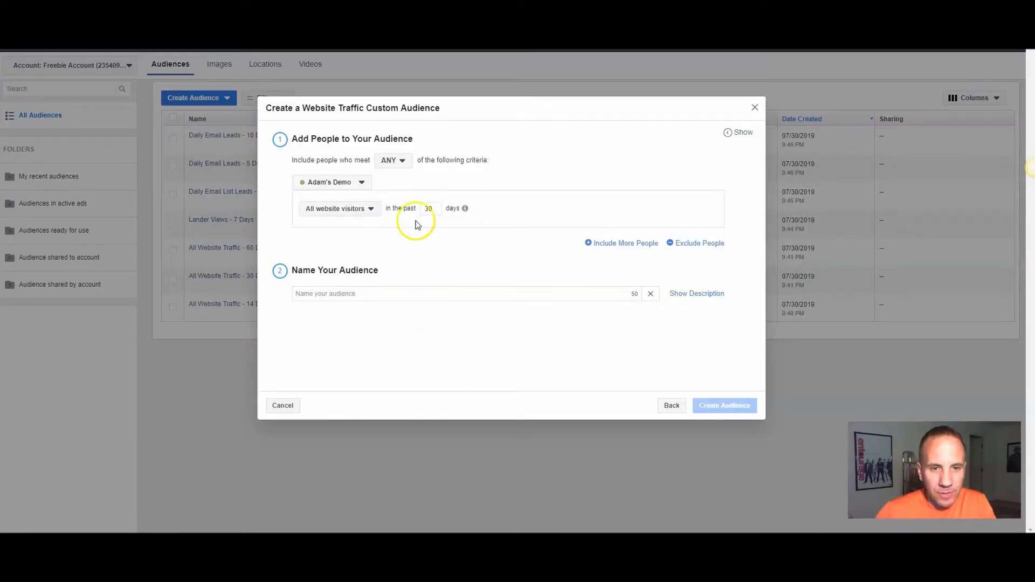
pyautogui.doubleClick(428, 209)
pyautogui.write('20')
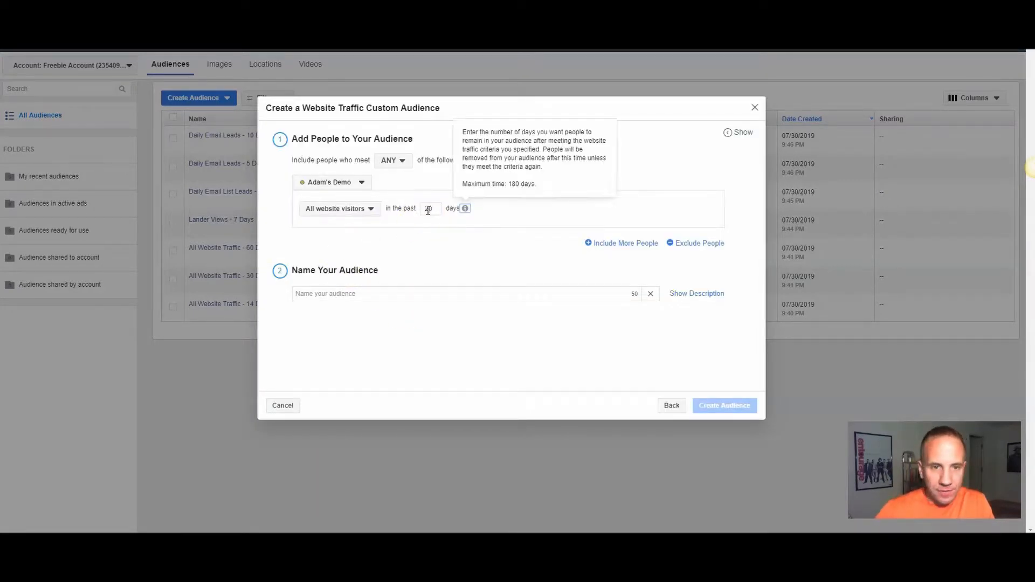
pyautogui.click(371, 209)
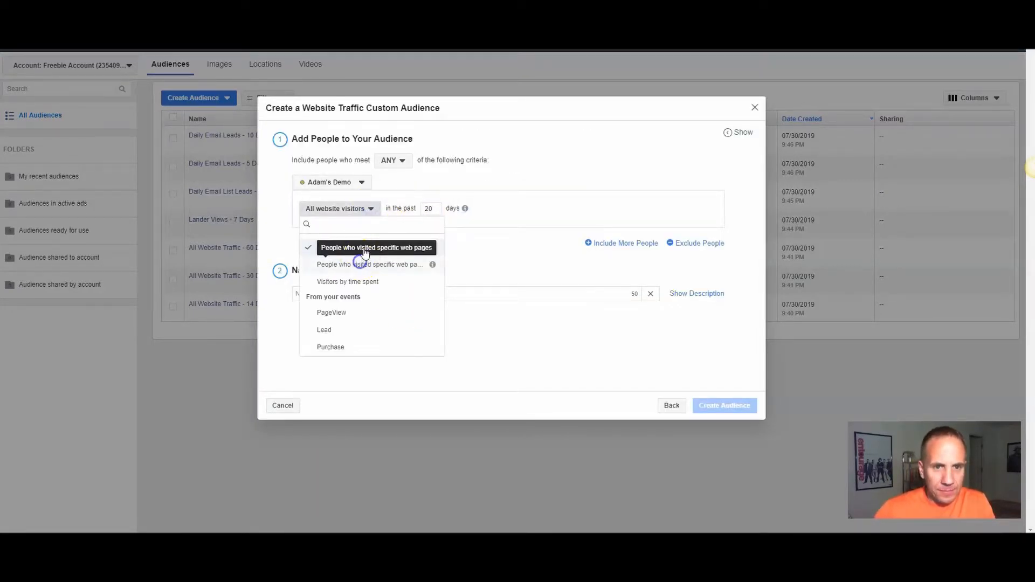
pyautogui.click(360, 263)
pyautogui.click(363, 244)
pyautogui.hotkey('ctrl', 'v')
# Step: Create the audience as "Daily Email Leads - 20 Days", check the audience list in Notepad and close the confirmation
pyautogui.click(351, 358)
pyautogui.write('D')
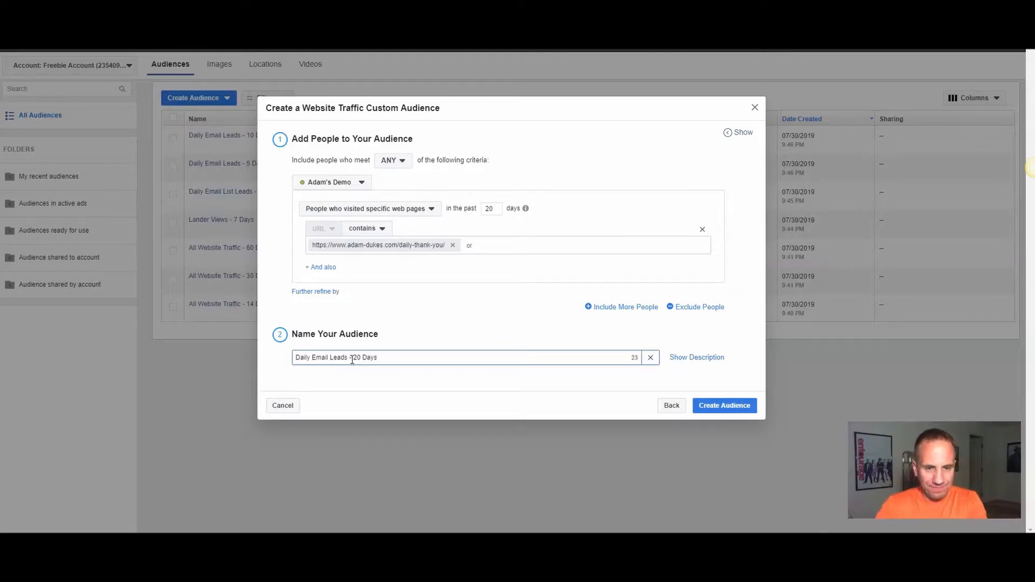
pyautogui.click(698, 407)
pyautogui.hotkey('alt', 'Tab')
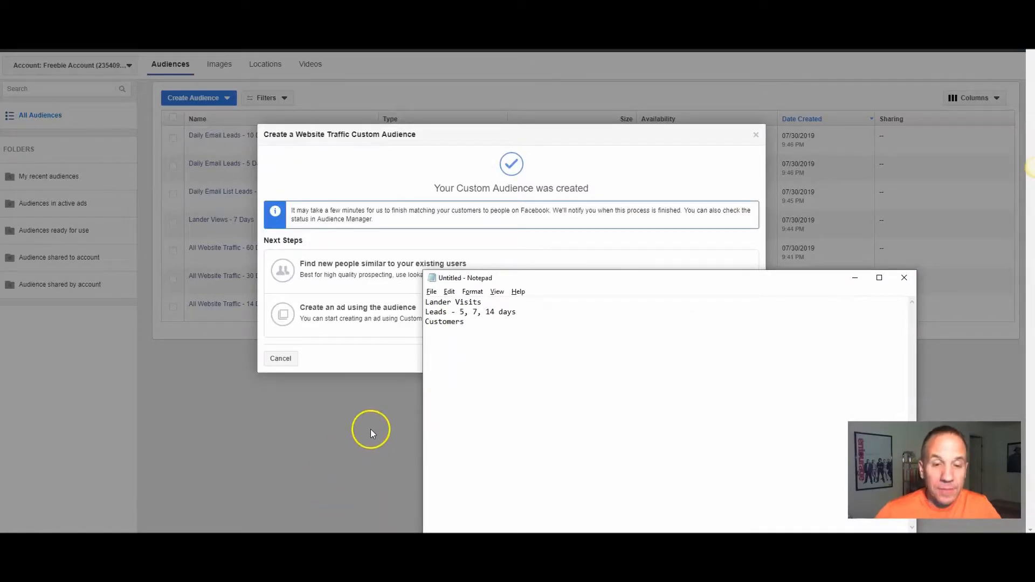
pyautogui.click(330, 434)
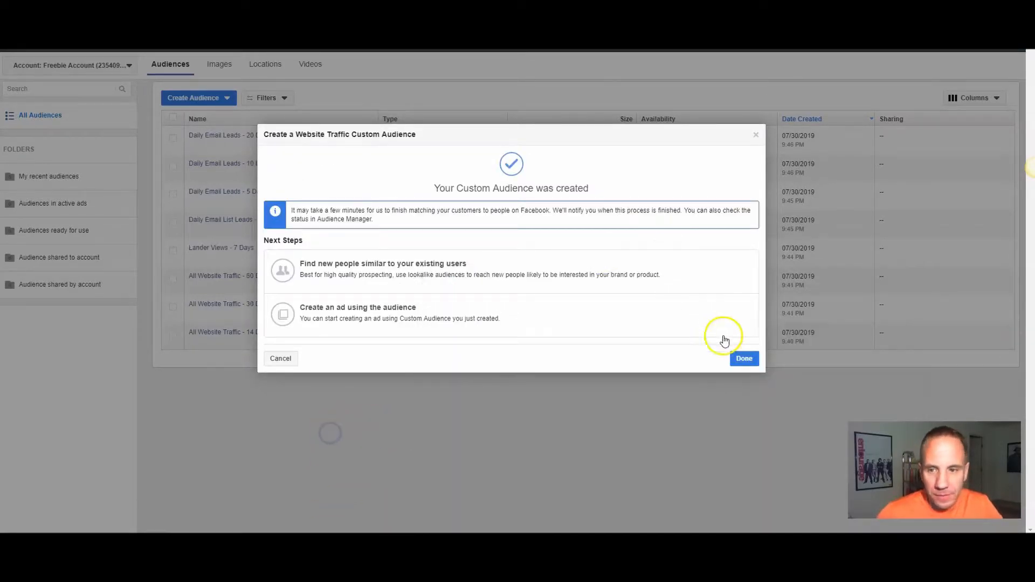
pyautogui.click(731, 362)
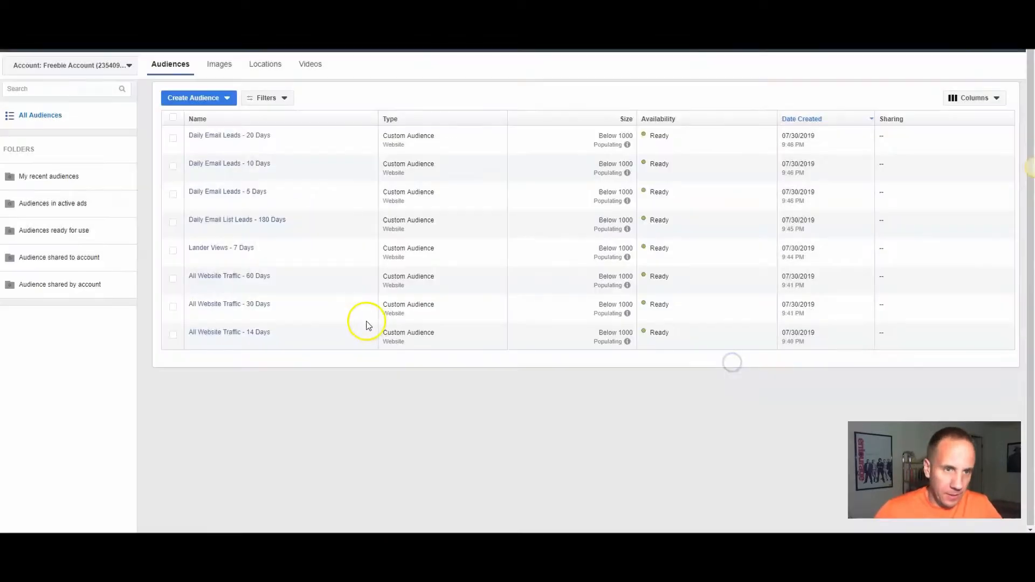
# Step: Start a website traffic custom audience based on the Purchase event in the past 7 days
pyautogui.click(179, 103)
pyautogui.click(192, 121)
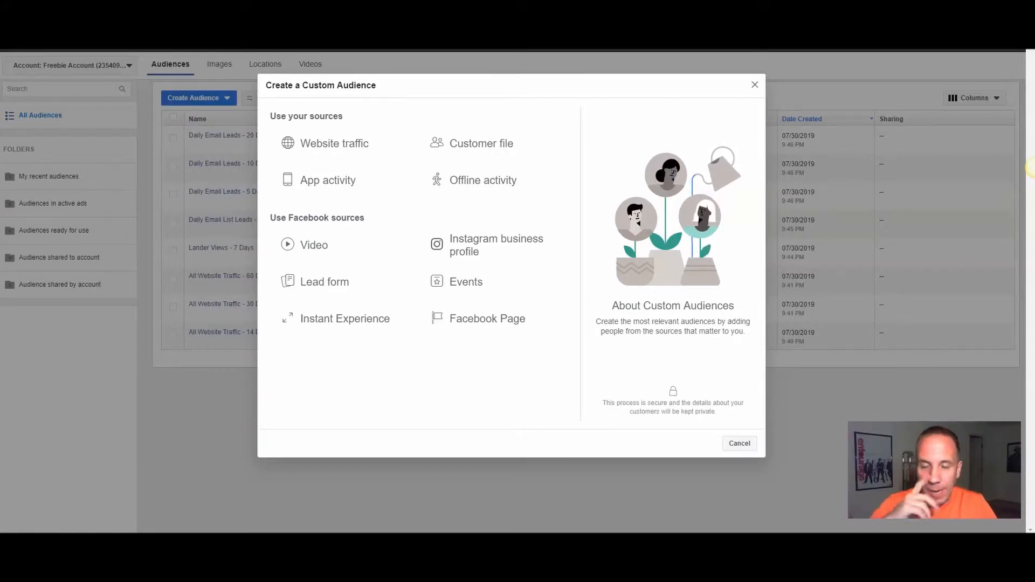
pyautogui.click(343, 153)
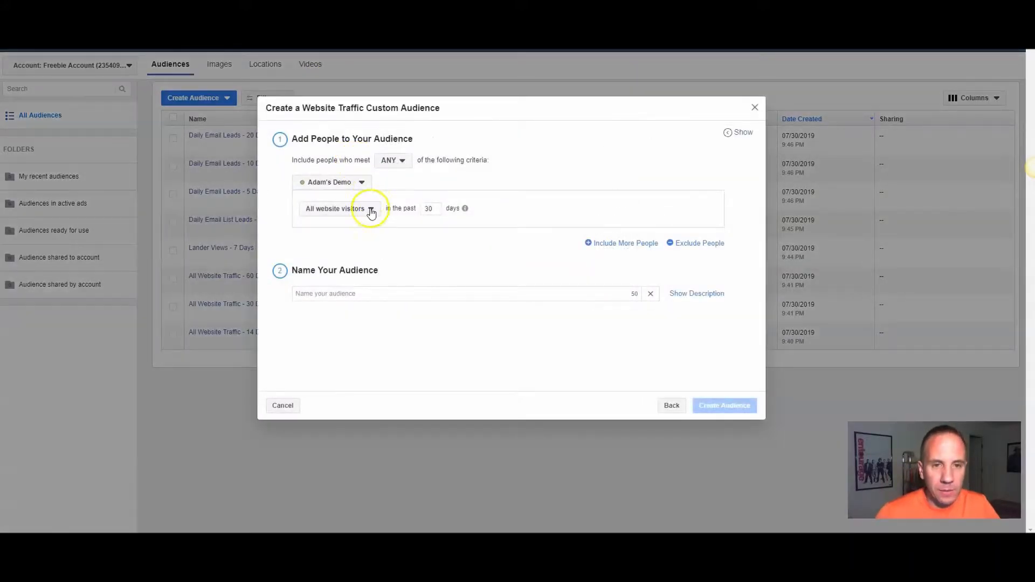
pyautogui.click(370, 209)
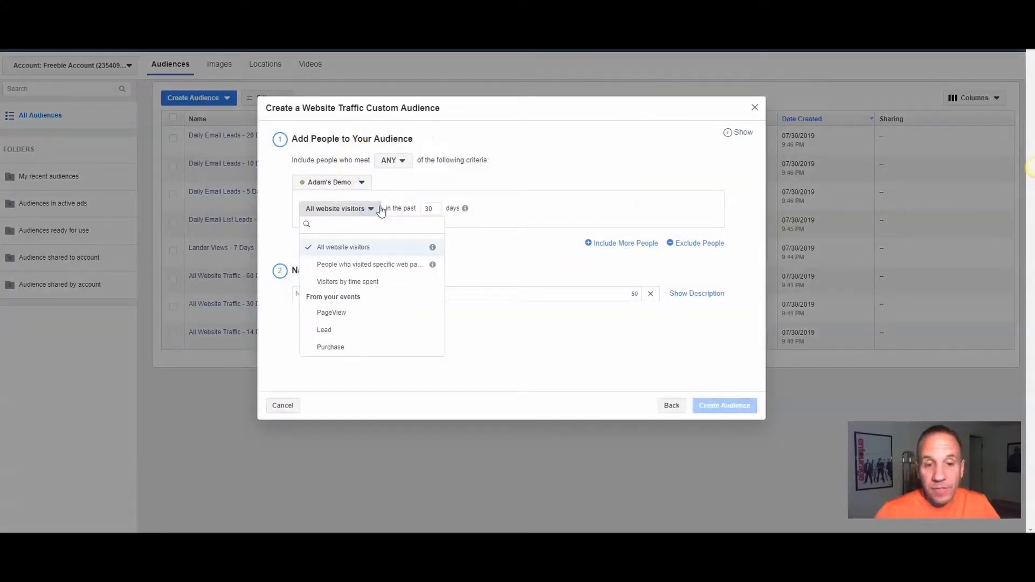
pyautogui.click(342, 353)
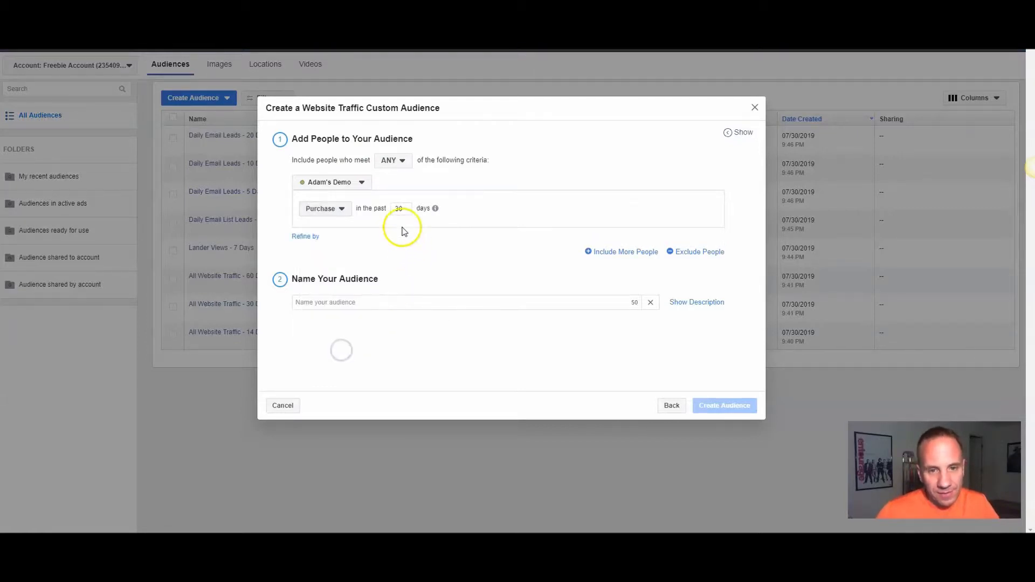
pyautogui.doubleClick(398, 209)
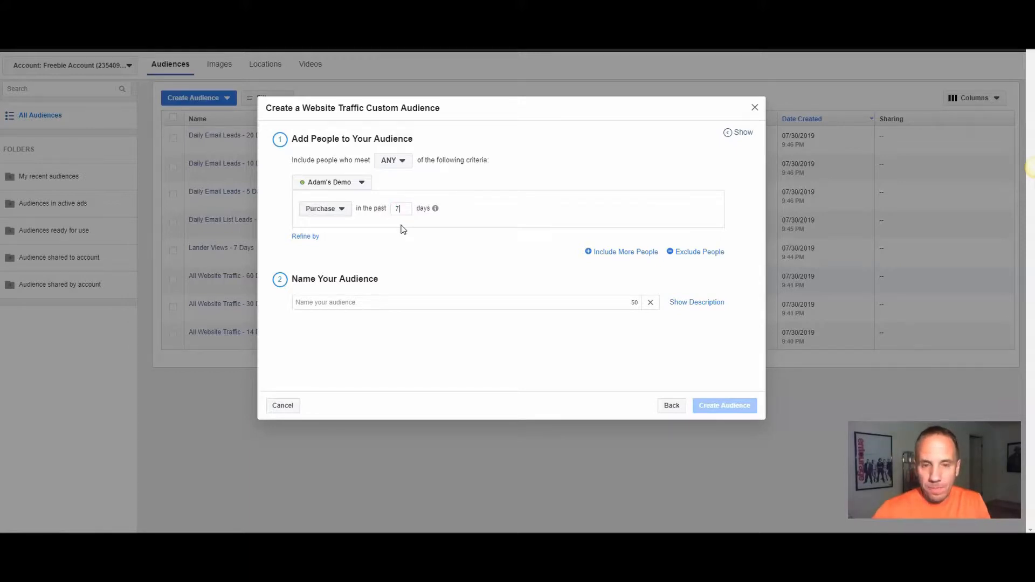
# Step: Name the audience "Customers - 7 Days", create it and close the confirmation
pyautogui.click(359, 304)
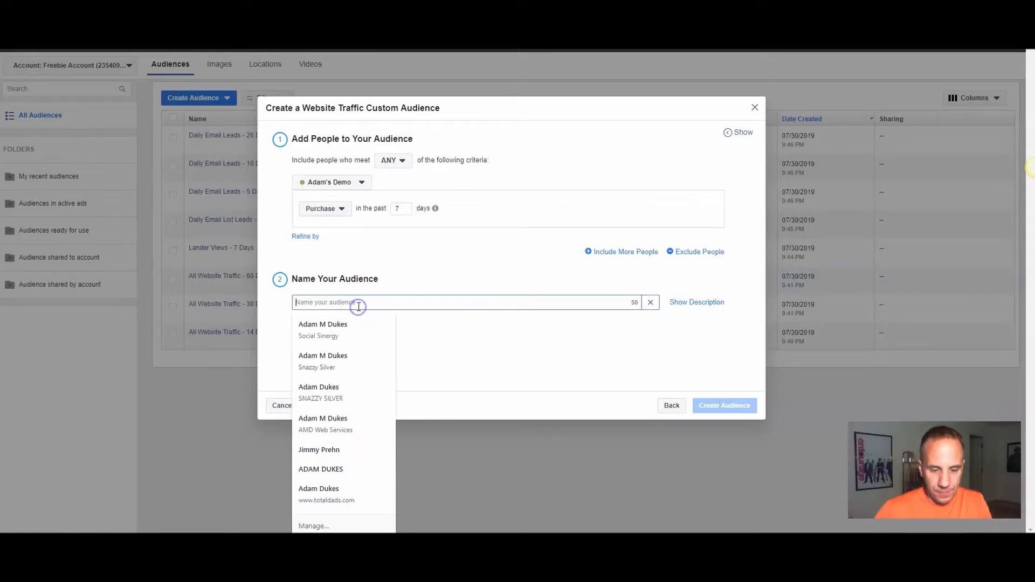
pyautogui.write('Cyu')
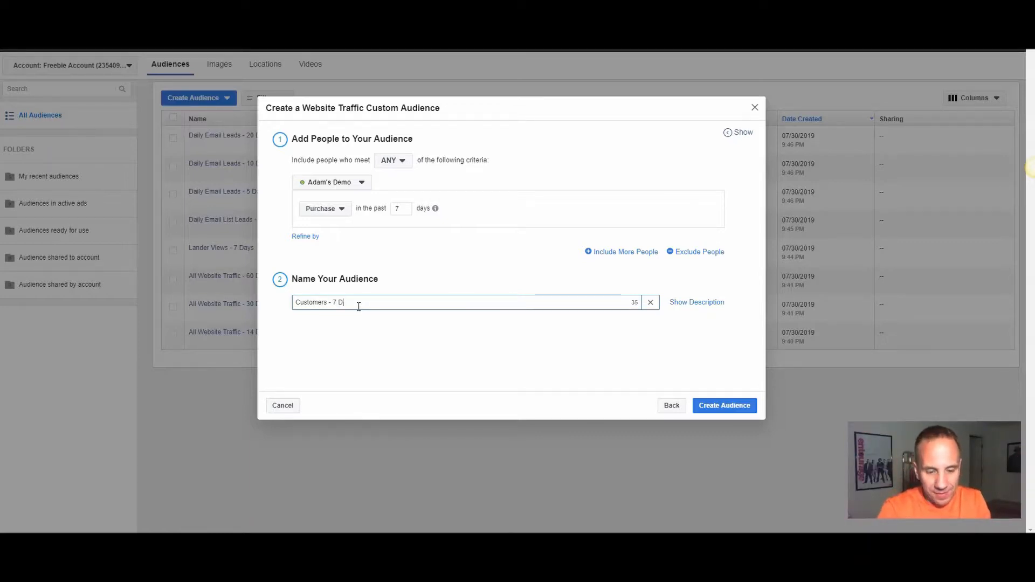
pyautogui.click(724, 406)
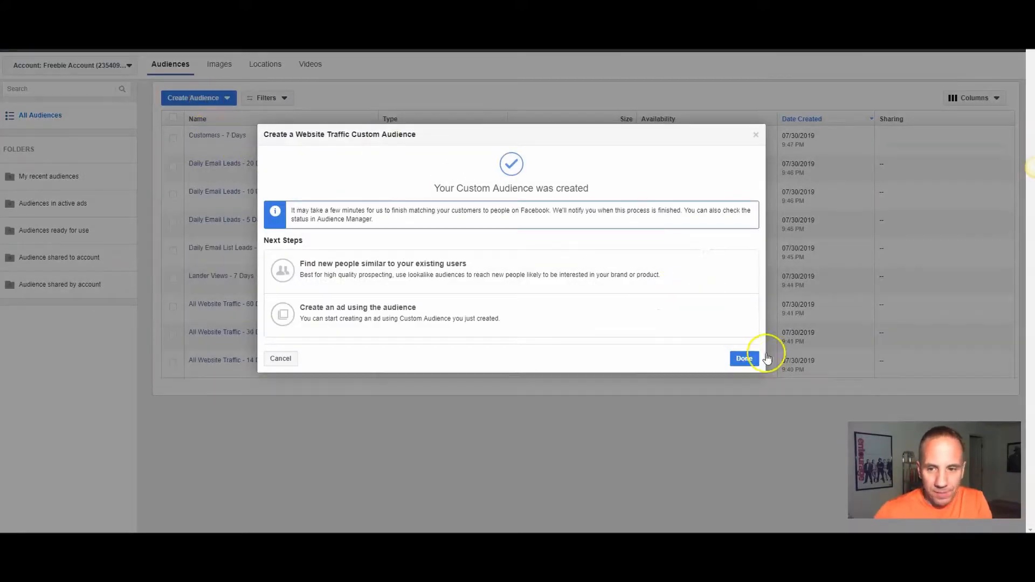
pyautogui.click(743, 356)
# Step: Start another website traffic custom audience covering all website visitors in the past 14 days
pyautogui.click(218, 100)
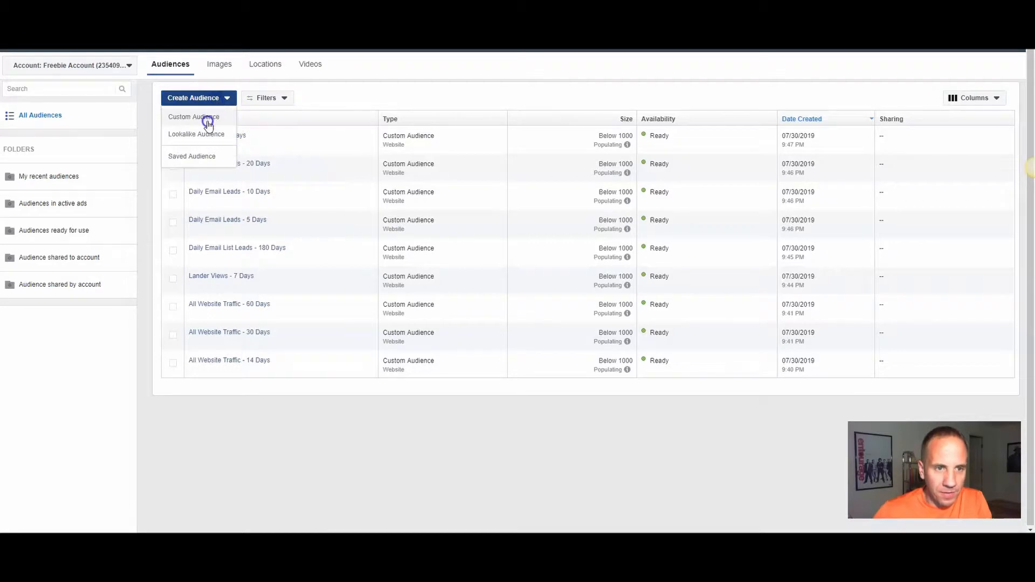
pyautogui.click(208, 124)
pyautogui.click(335, 144)
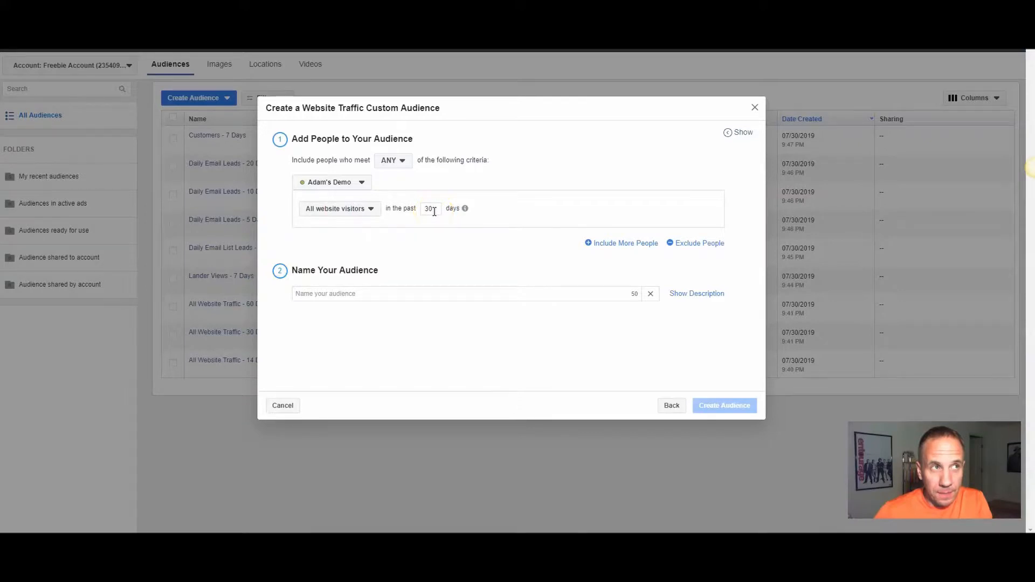
pyautogui.click(433, 211)
pyautogui.write('14')
# Step: Name the audience "Customers - 14 Days" with the spelling corrected, create it and close the confirmation
pyautogui.click(344, 296)
pyautogui.write('Cus')
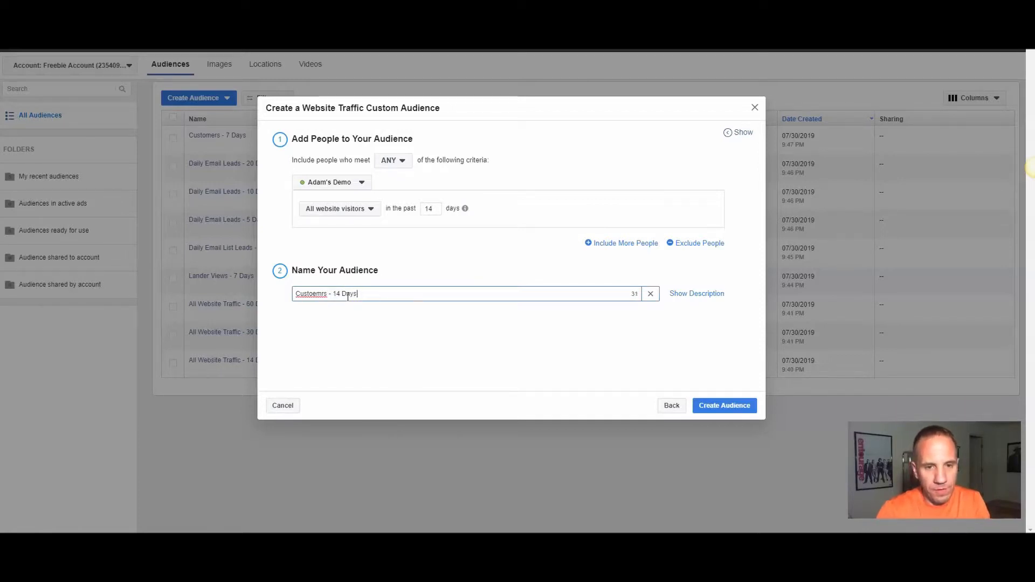
pyautogui.rightClick(313, 295)
pyautogui.click(346, 303)
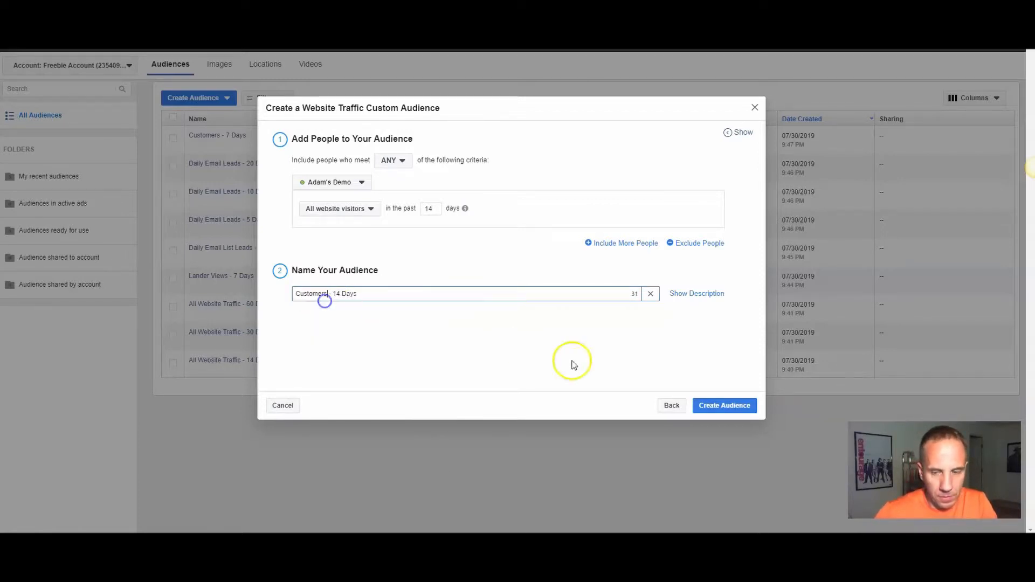
pyautogui.click(703, 409)
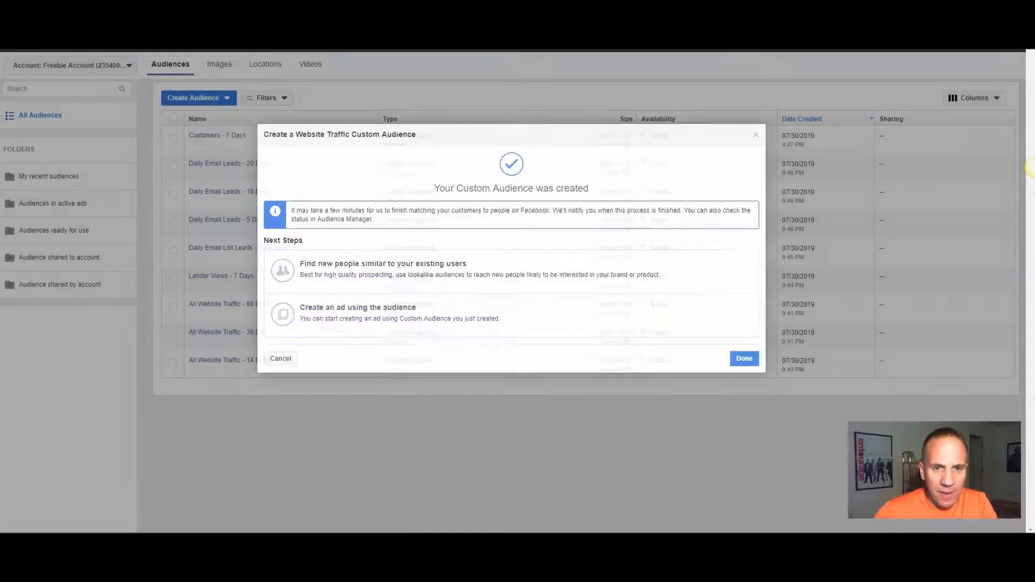
pyautogui.moveTo(276, 543)
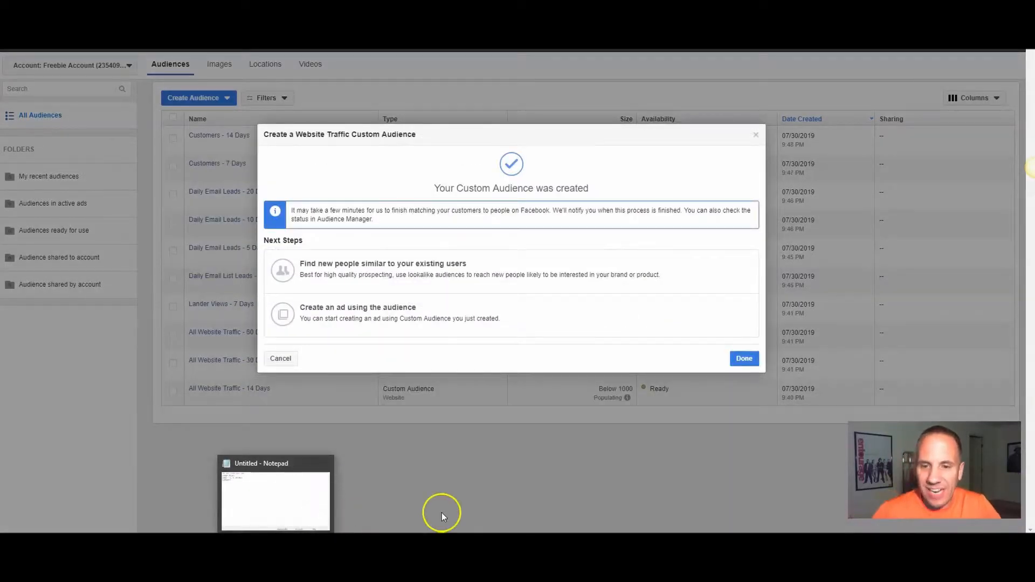
pyautogui.click(728, 365)
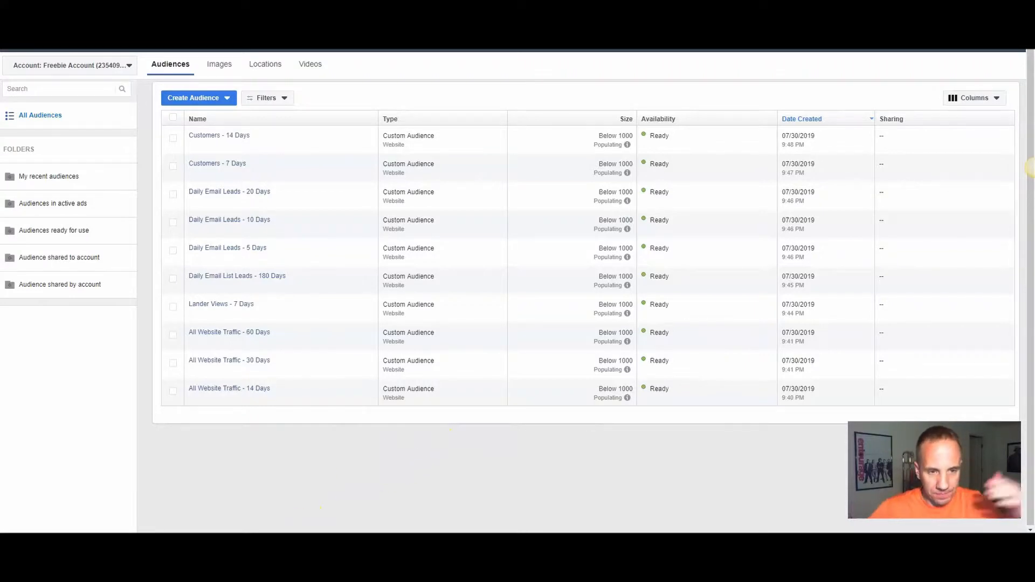
# Step: Check the audience list in Notepad and read the "You Forgot Something" target, duration and exclusion notes in Google Docs
pyautogui.click(276, 544)
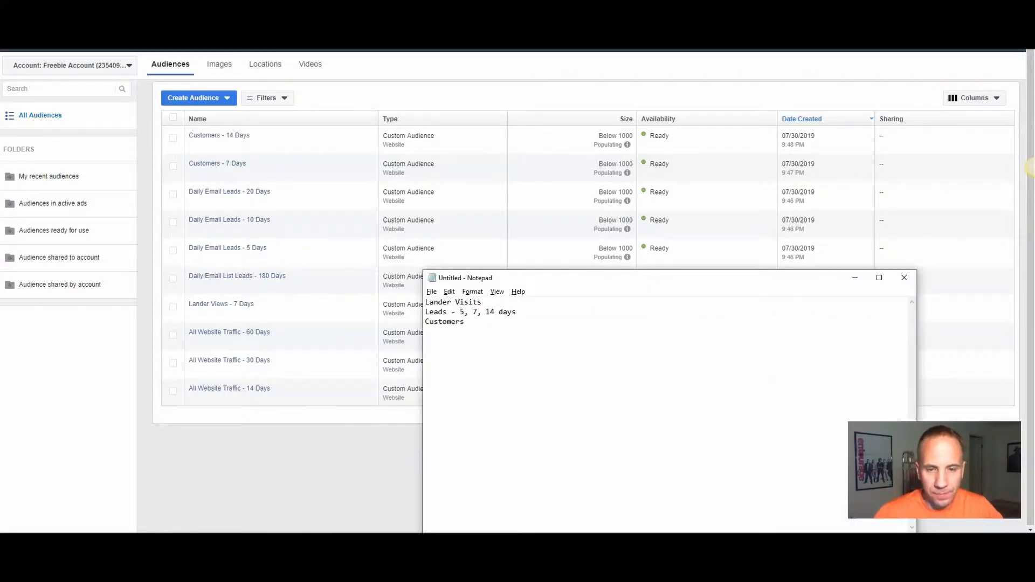
pyautogui.click(335, 461)
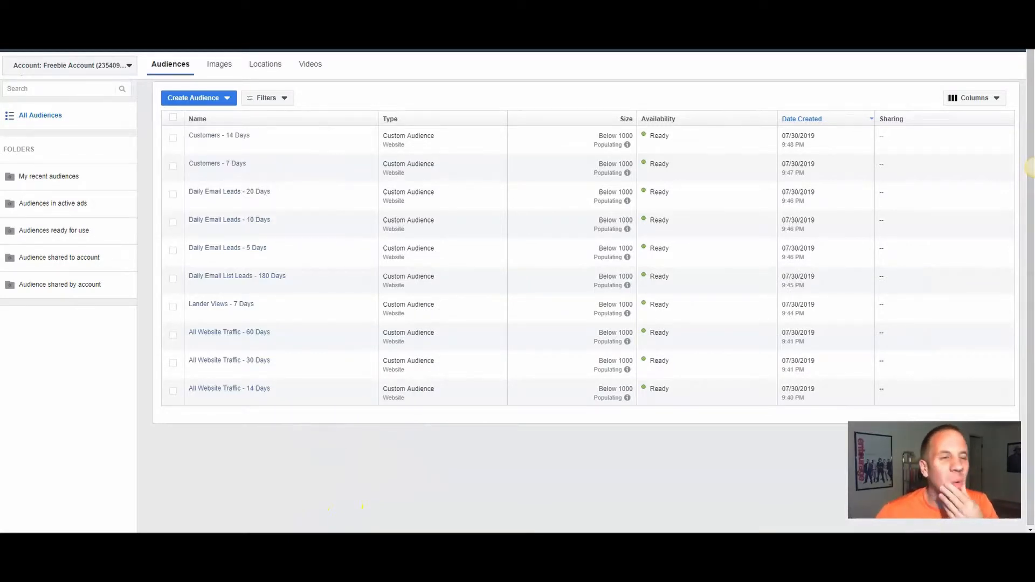
pyautogui.click(81, 32)
pyautogui.click(270, 85)
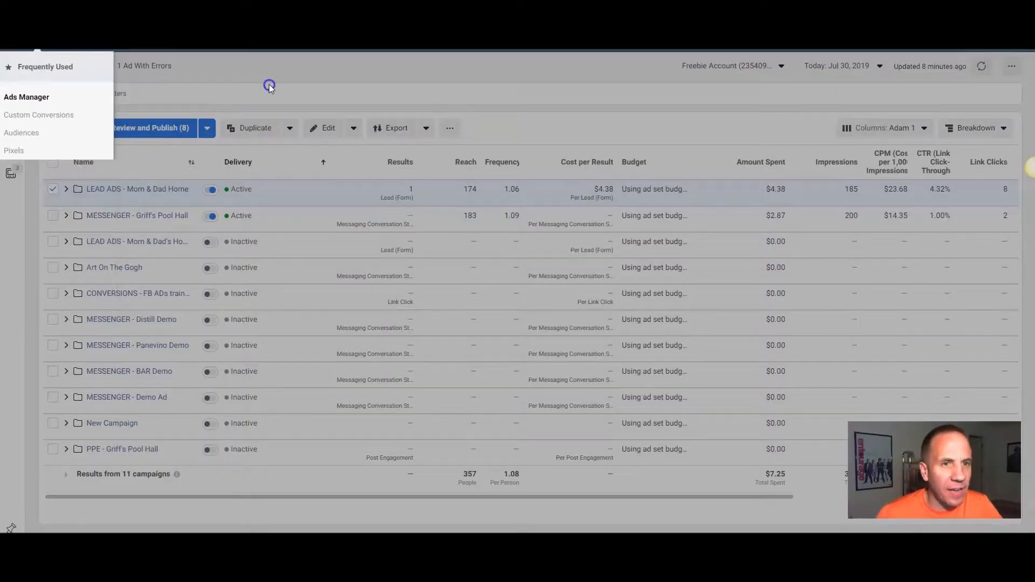
pyautogui.click(280, 32)
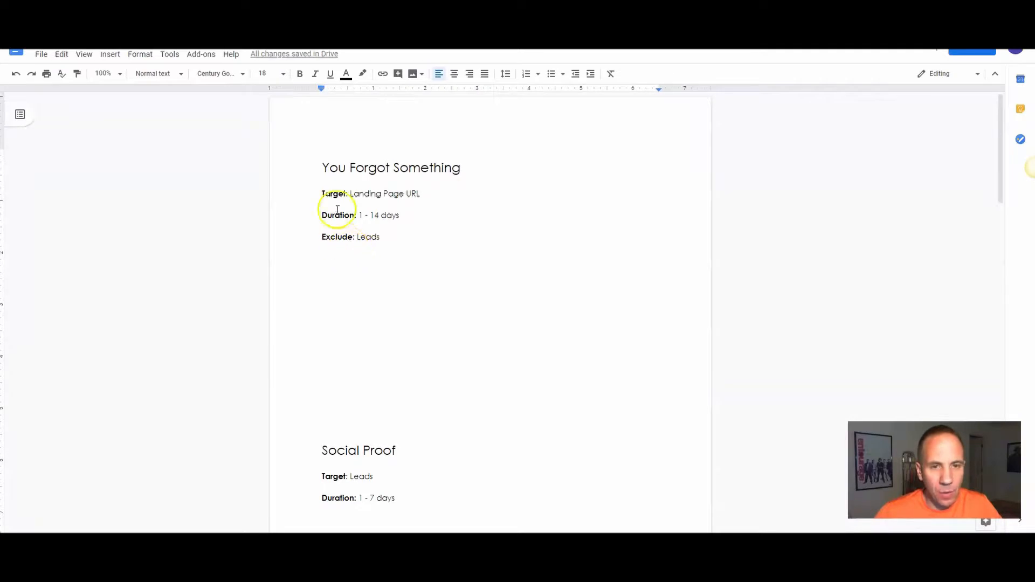
pyautogui.moveTo(323, 168); pyautogui.dragTo(417, 241)
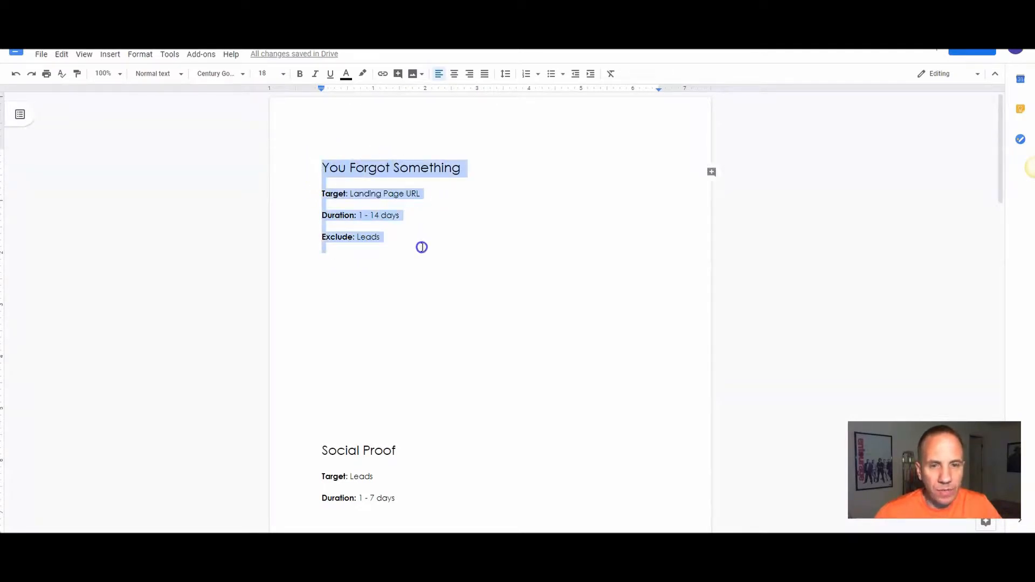
pyautogui.click(411, 191)
pyautogui.moveTo(323, 166); pyautogui.dragTo(416, 253)
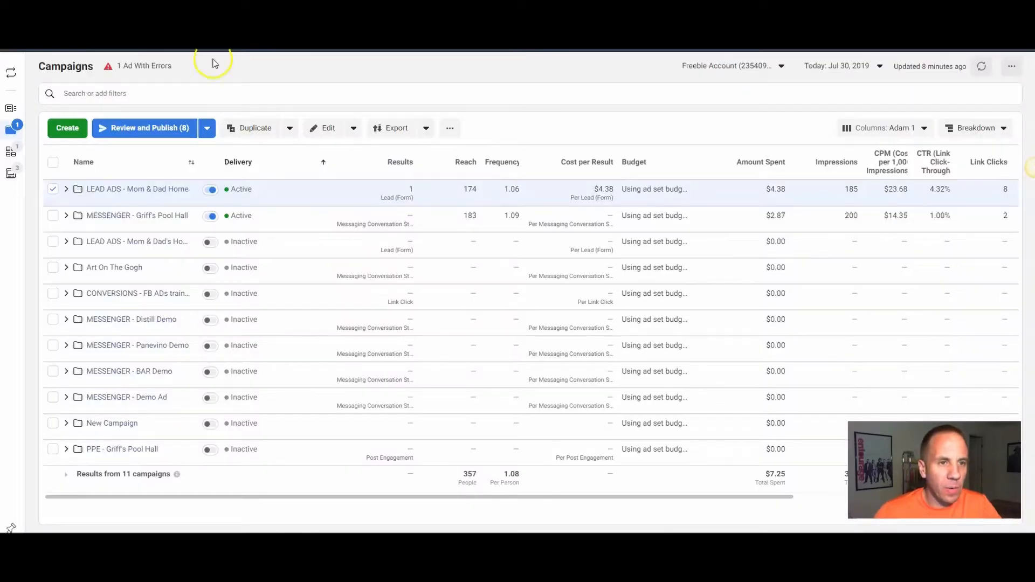
# Step: Create a draft campaign named "RT - Daily Email" with the Conversions objective
pyautogui.click(76, 139)
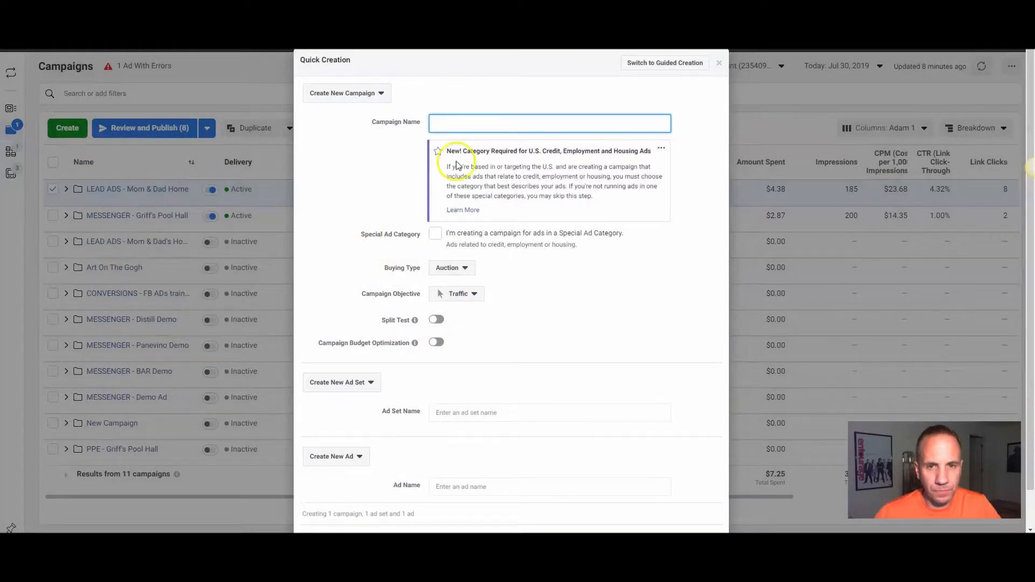
pyautogui.write('R')
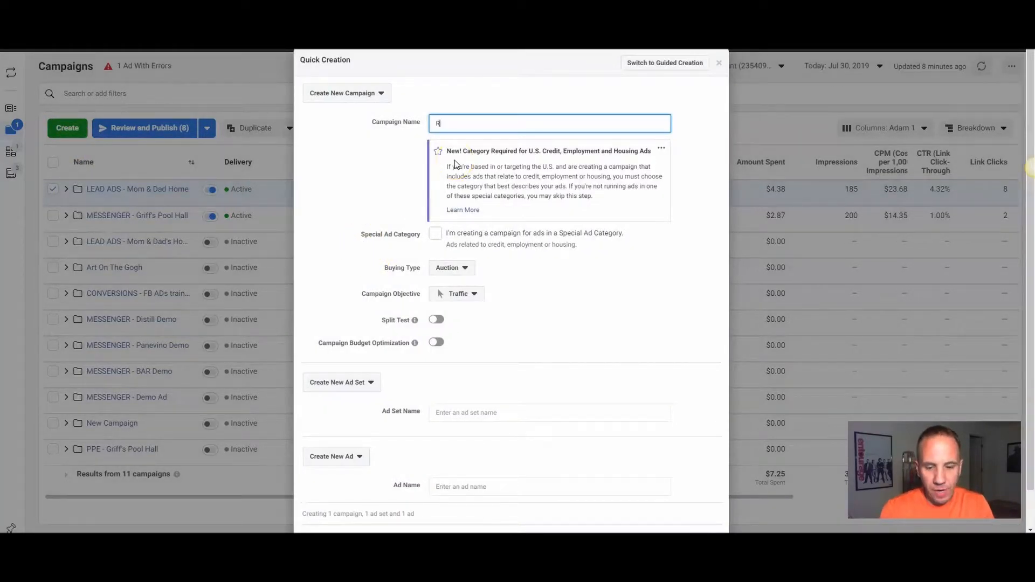
pyautogui.write('T - ')
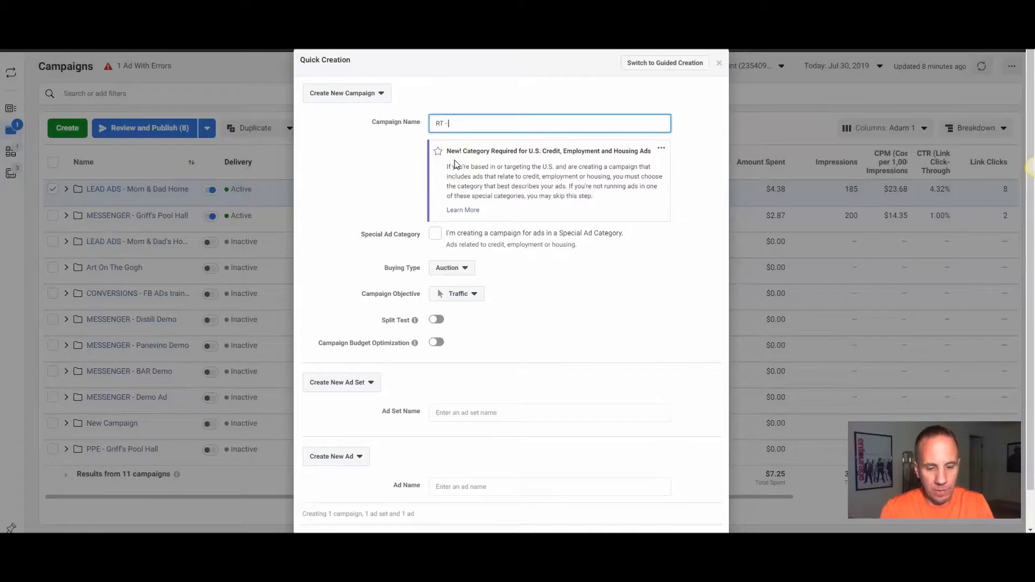
pyautogui.write('Daily Email')
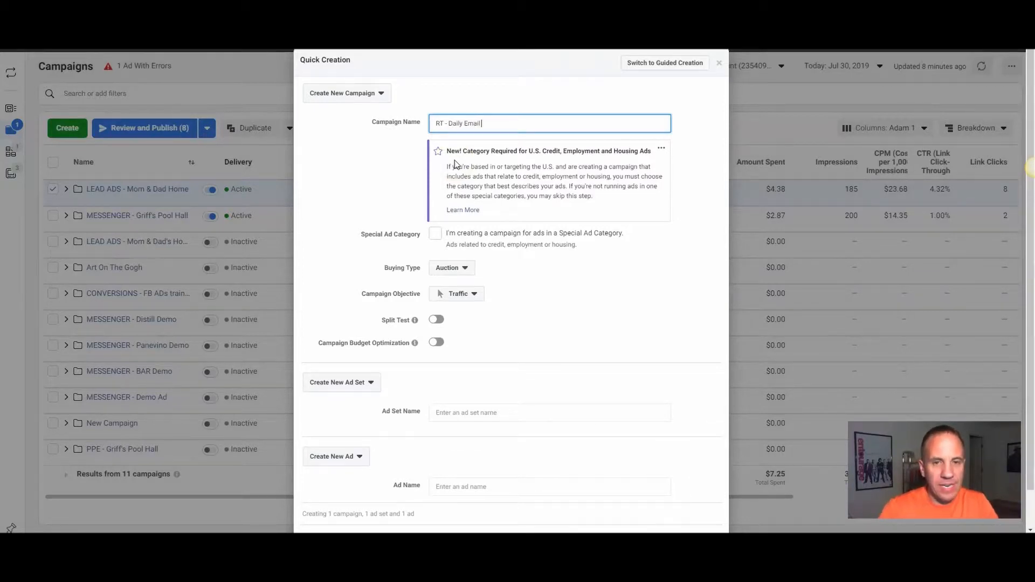
pyautogui.click(474, 293)
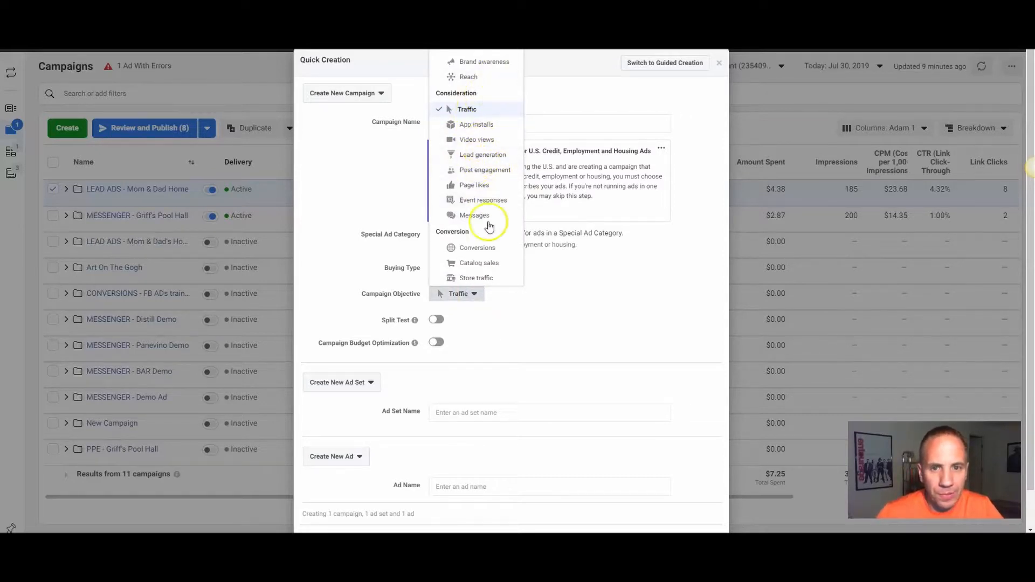
pyautogui.click(483, 248)
pyautogui.scroll(-2, 535, 327)
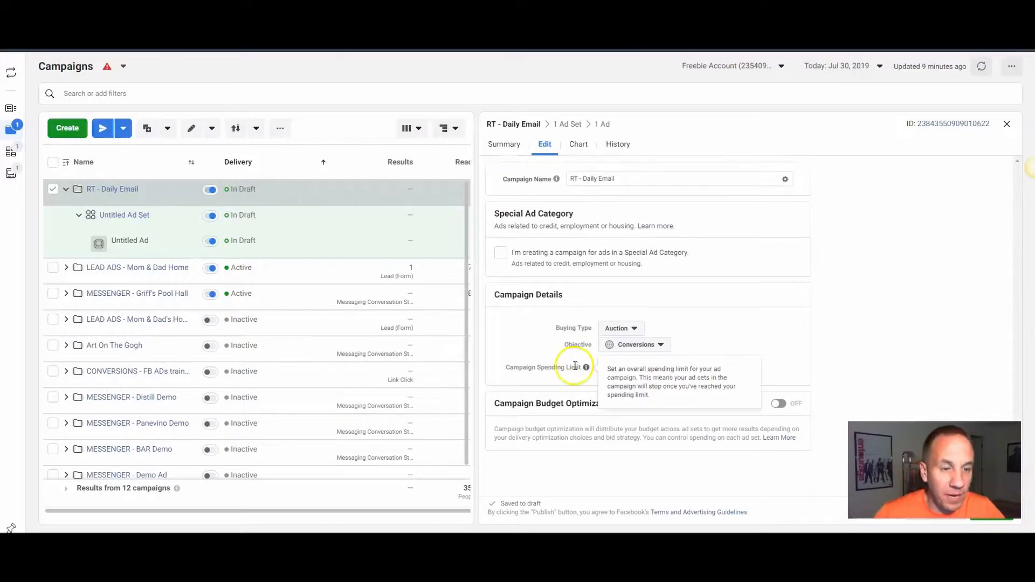
# Step: Open the new campaign's ad set for editing and choose Lead as its website conversion event
pyautogui.click(118, 215)
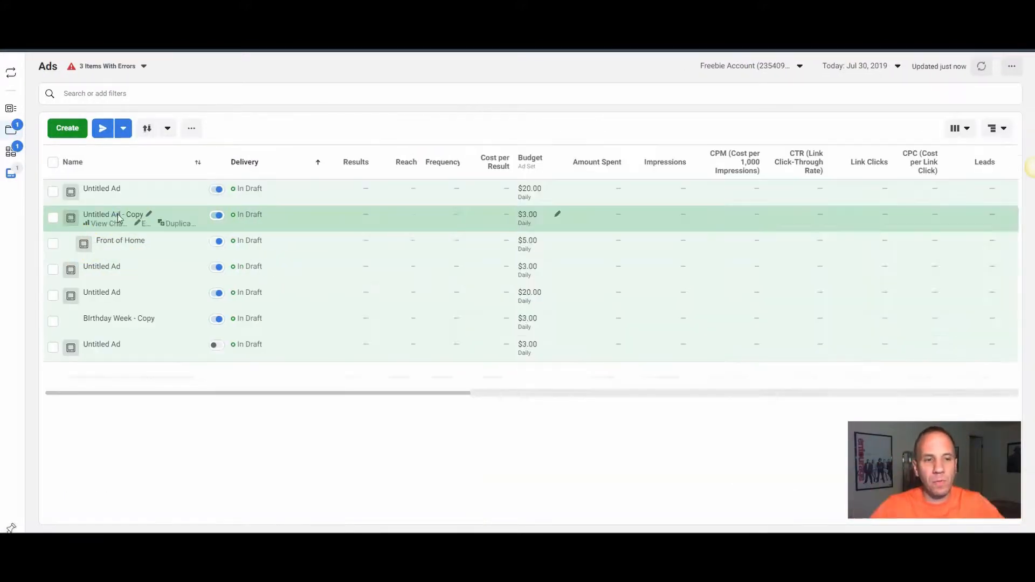
pyautogui.click(20, 157)
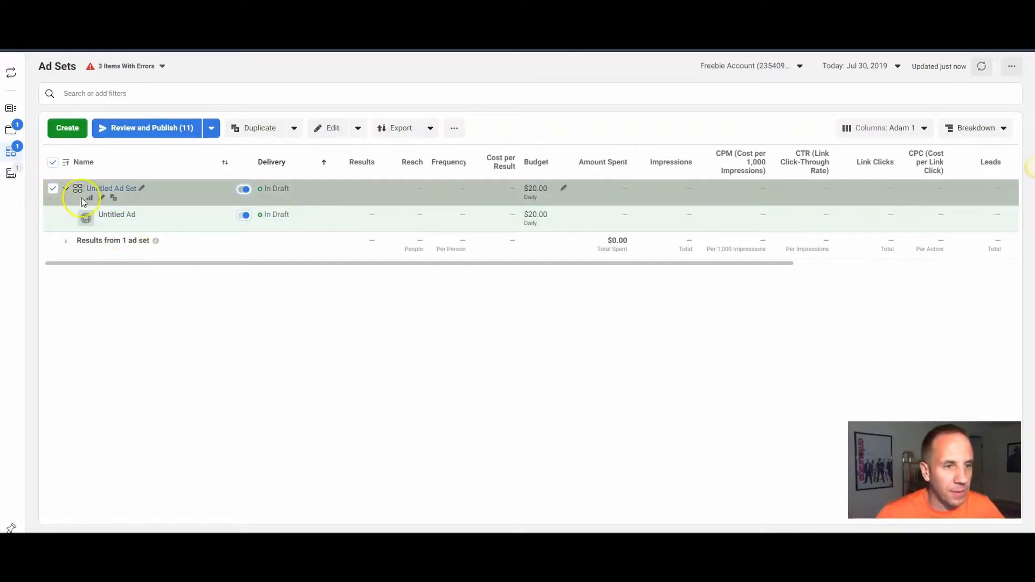
pyautogui.click(326, 134)
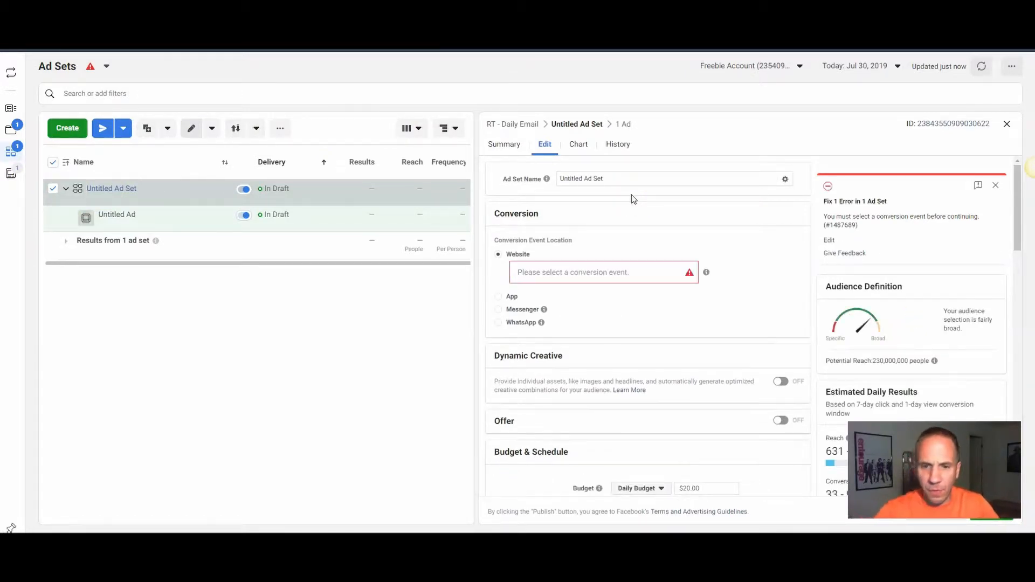
pyautogui.click(583, 272)
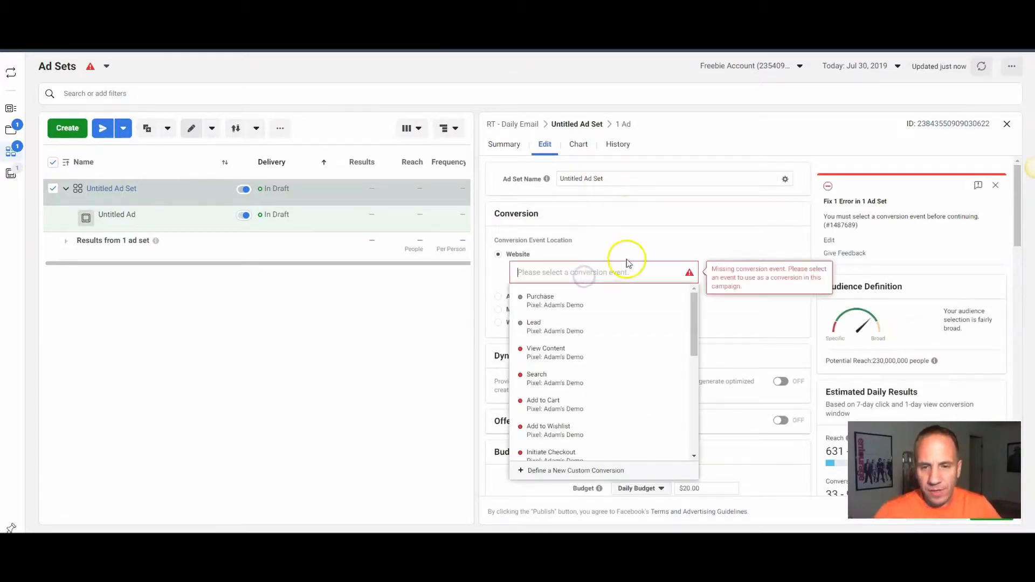
pyautogui.click(556, 326)
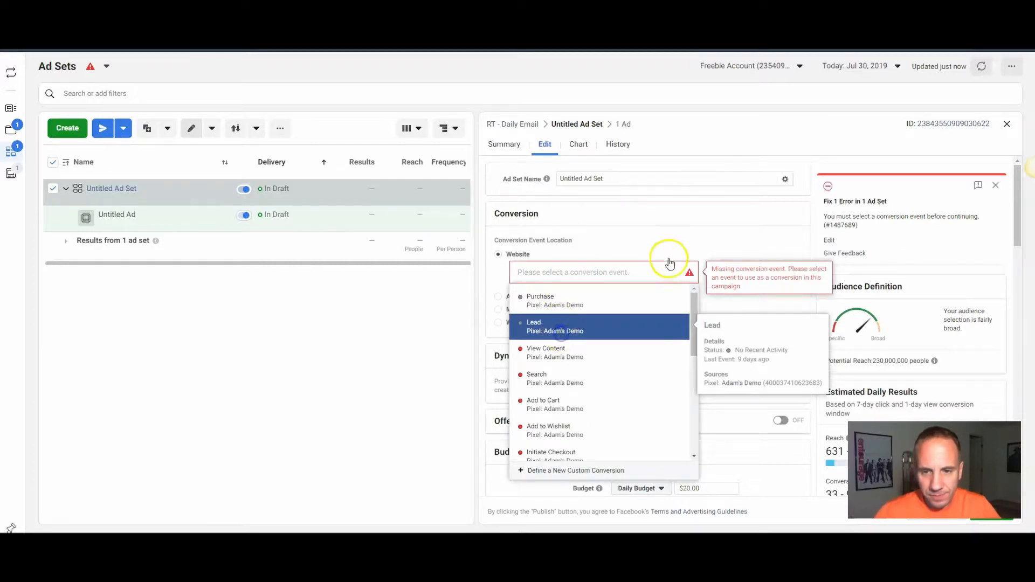
# Step: Set the ad set's daily budget to $2.00
pyautogui.scroll(-7, 674, 237)
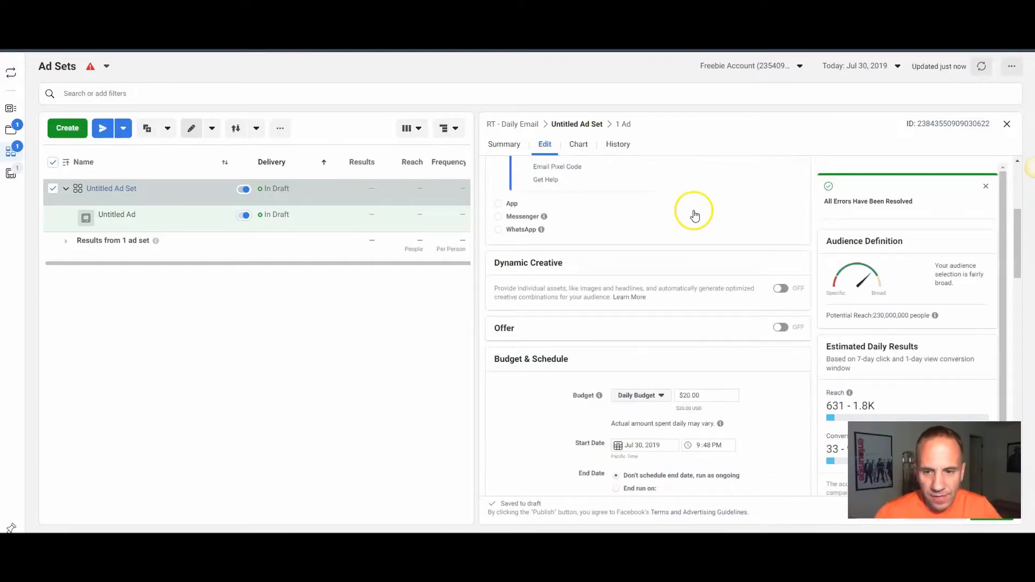
pyautogui.moveTo(715, 234); pyautogui.dragTo(654, 227)
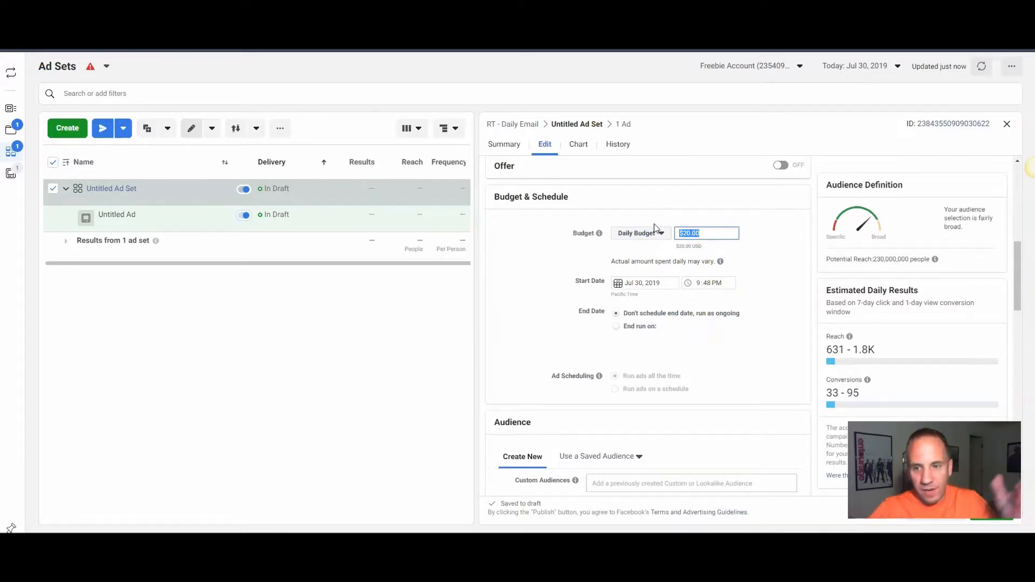
pyautogui.write('2.05')
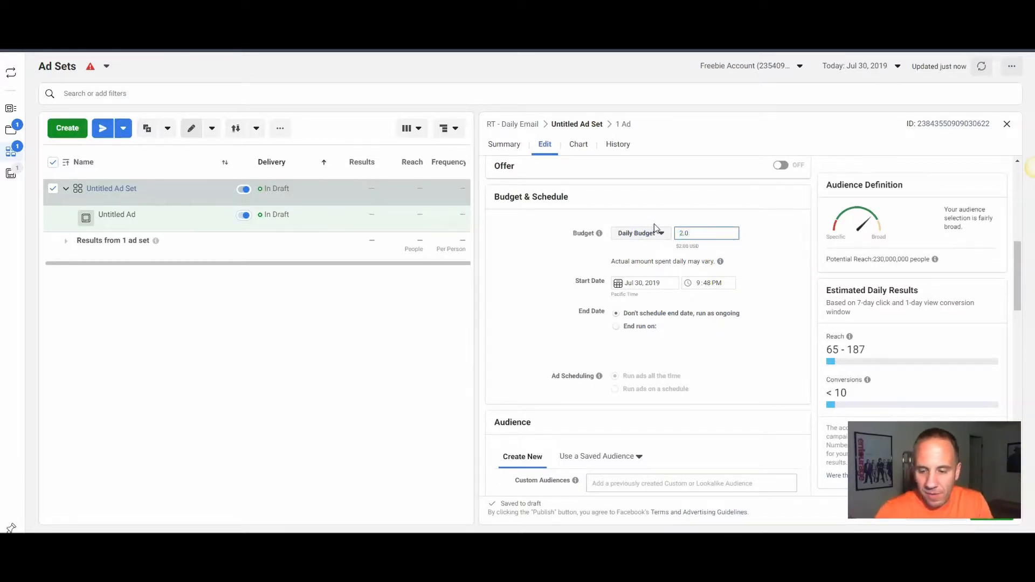
pyautogui.press('BackSpace')
pyautogui.write('0')
pyautogui.press('Tab')
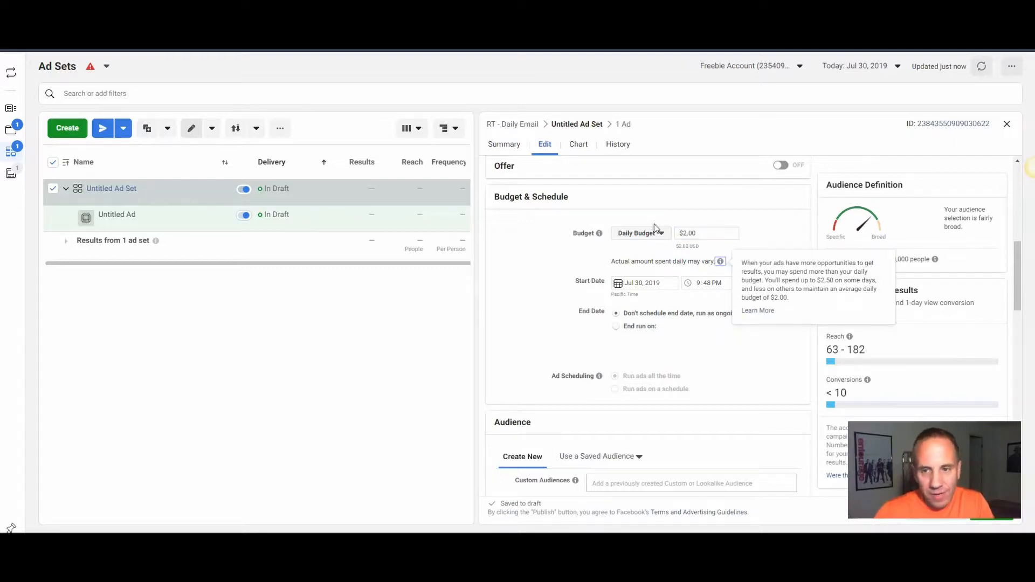
# Step: Set the ad set's daily budget to $5.00
pyautogui.doubleClick(705, 233)
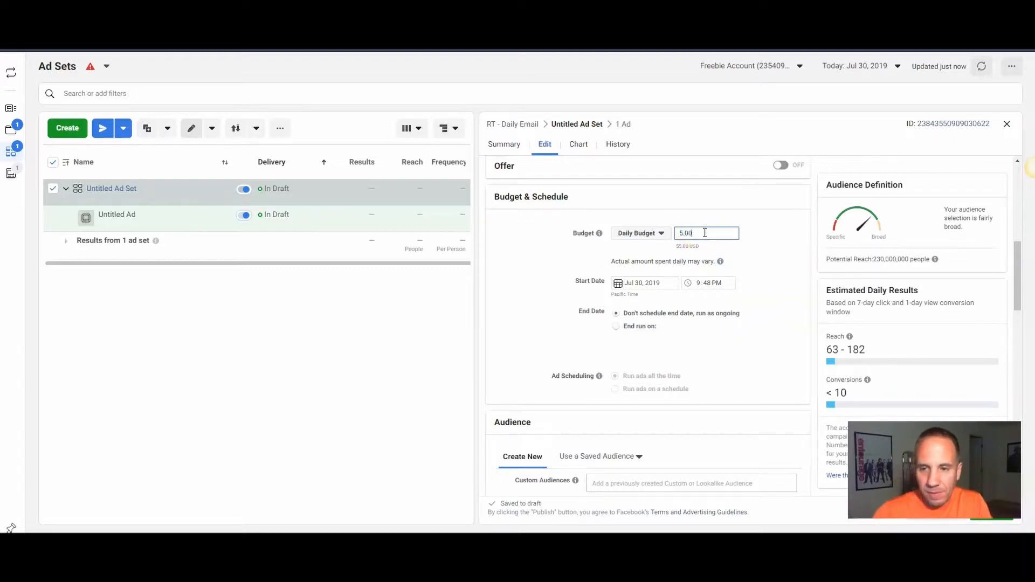
pyautogui.write('5.00')
pyautogui.press('Tab')
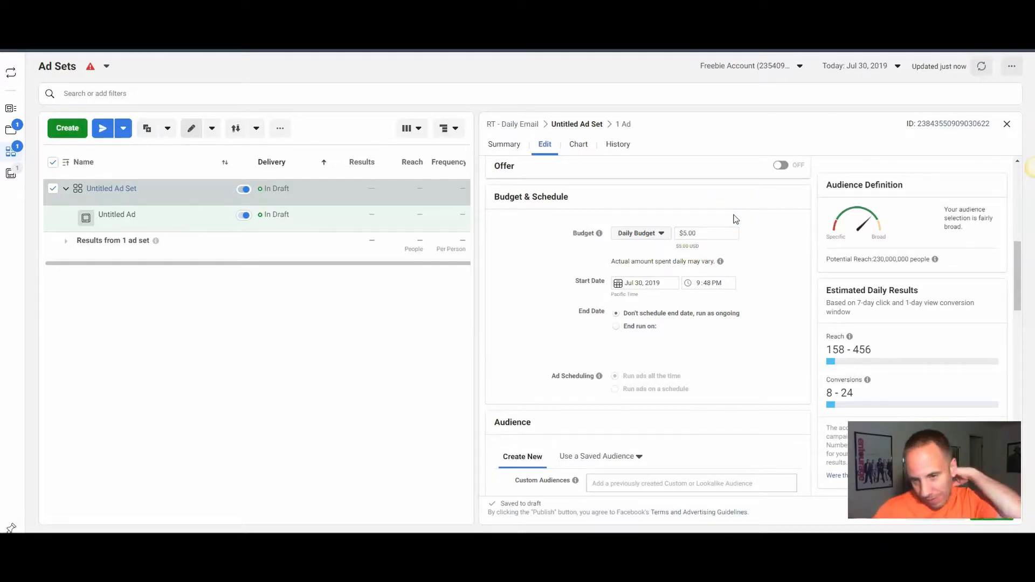
# Step: Include the "Lander Views - 7 Days" custom audience in the ad set's targeting
pyautogui.scroll(-3, 752, 264)
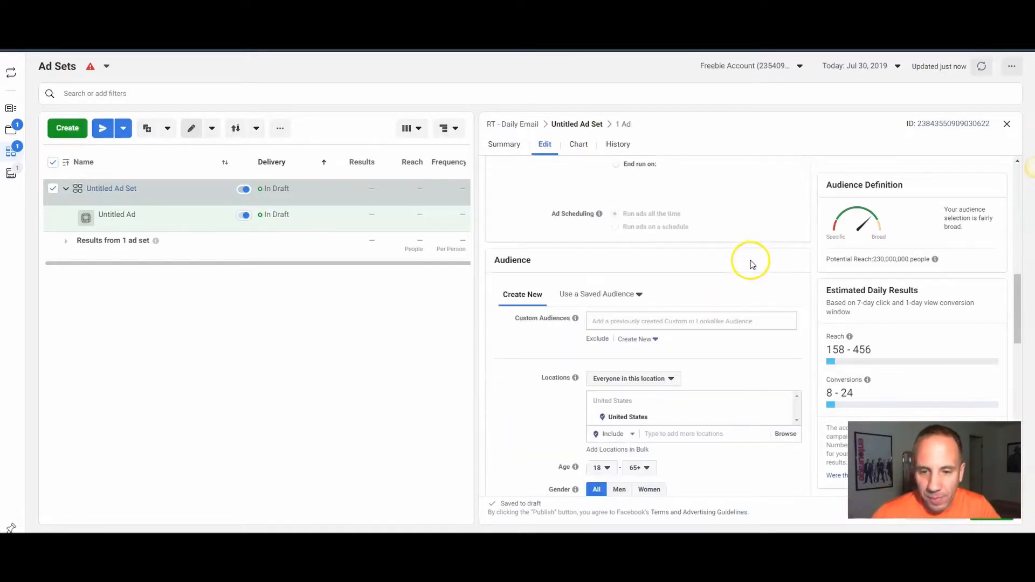
pyautogui.scroll(-1, 731, 234)
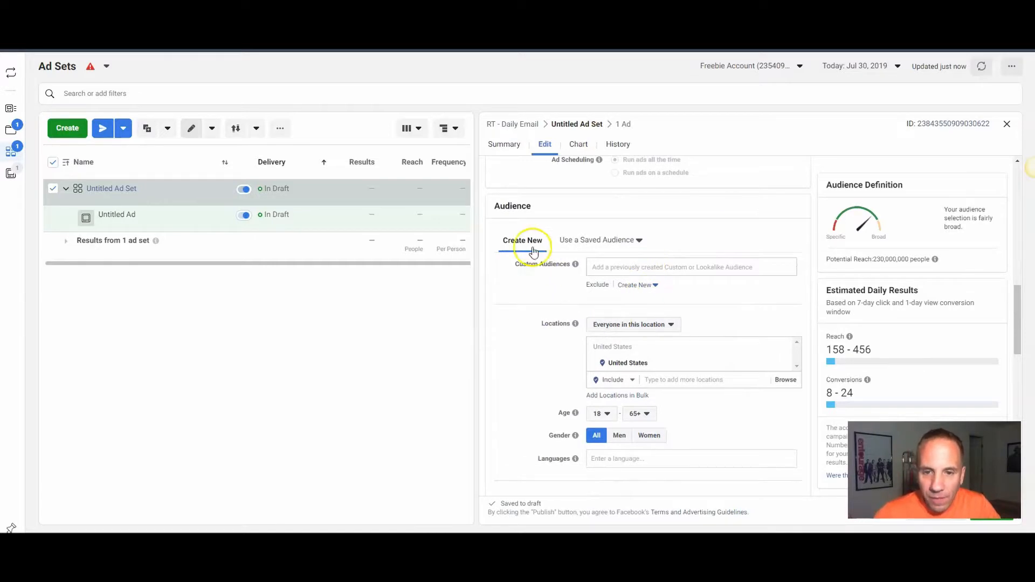
pyautogui.scroll(-1, 524, 269)
pyautogui.scroll(-2, 524, 270)
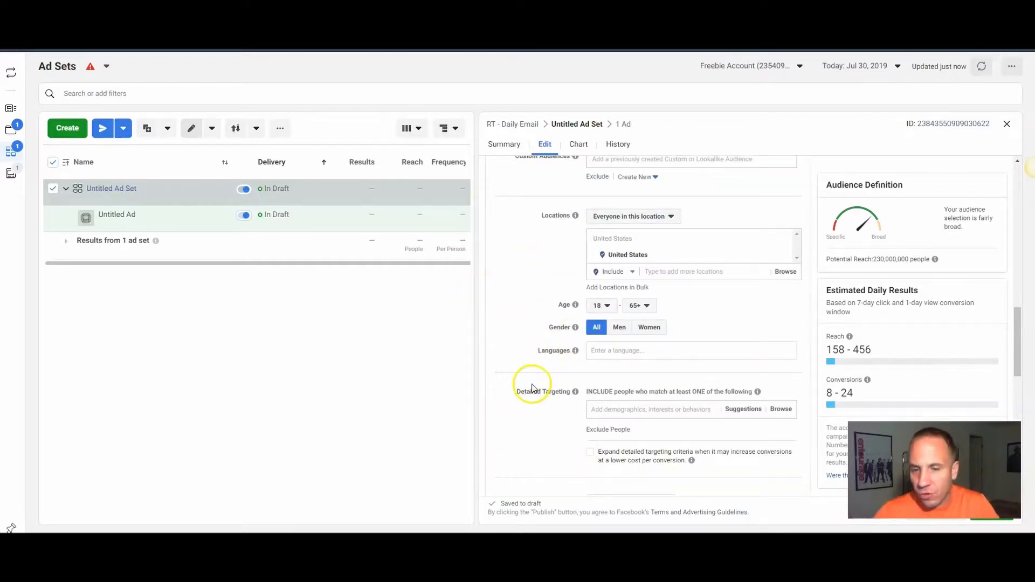
pyautogui.scroll(2, 555, 337)
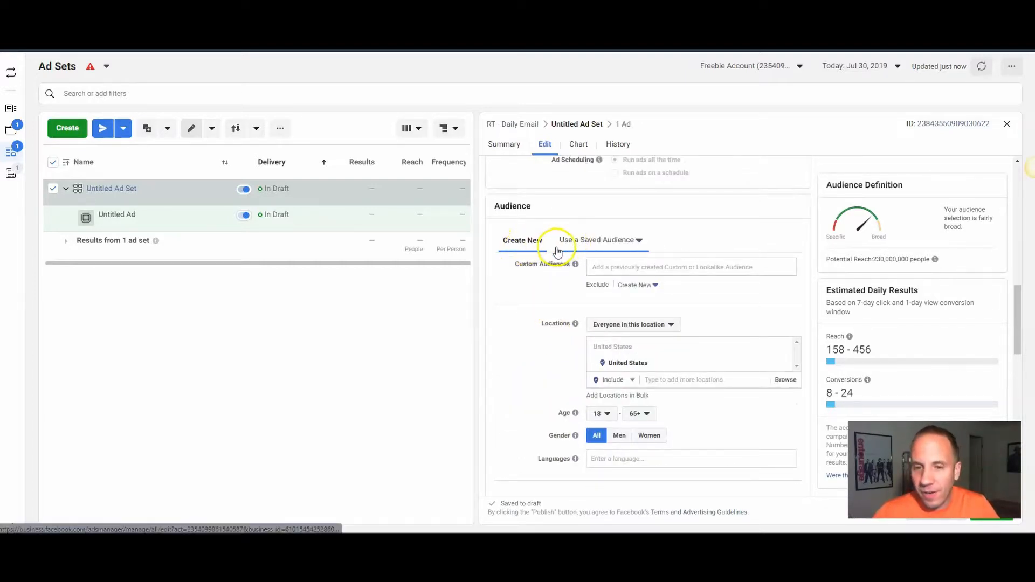
pyautogui.click(599, 267)
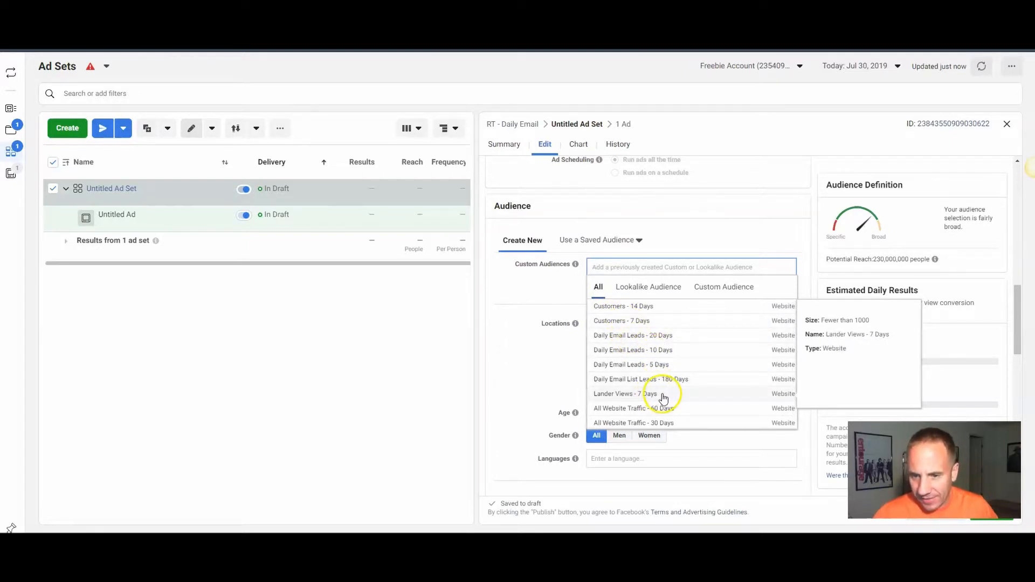
pyautogui.click(638, 395)
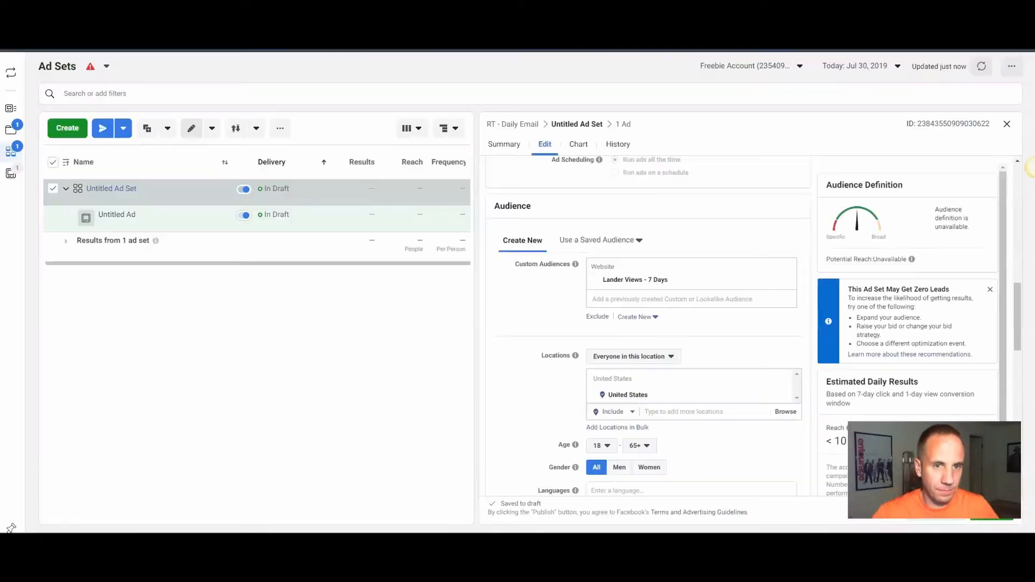
# Step: Exclude the "Daily Email List Leads - 180 Days" custom audience from the ad set's targeting
pyautogui.click(595, 317)
pyautogui.click(619, 345)
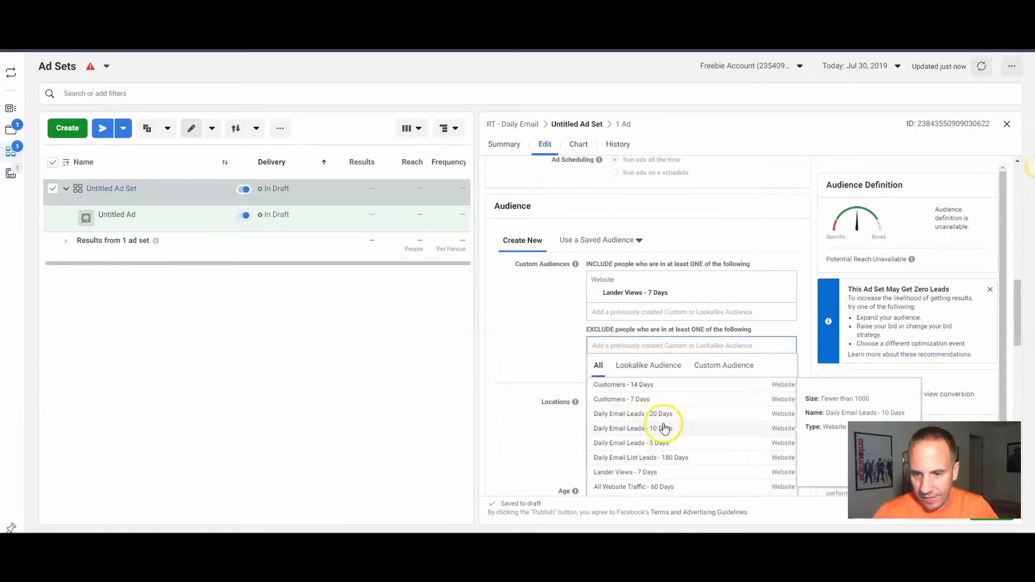
pyautogui.click(665, 457)
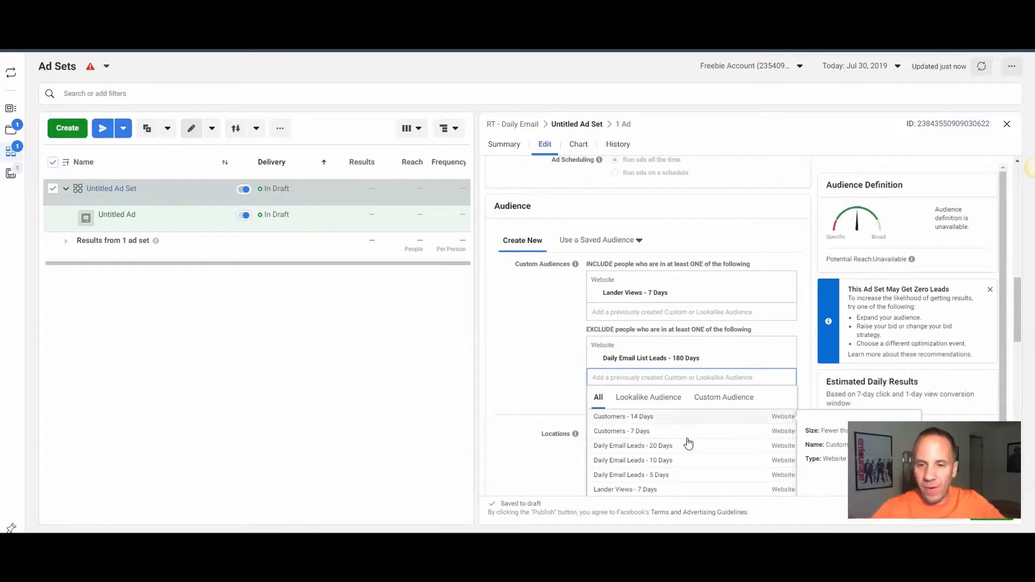
pyautogui.click(546, 365)
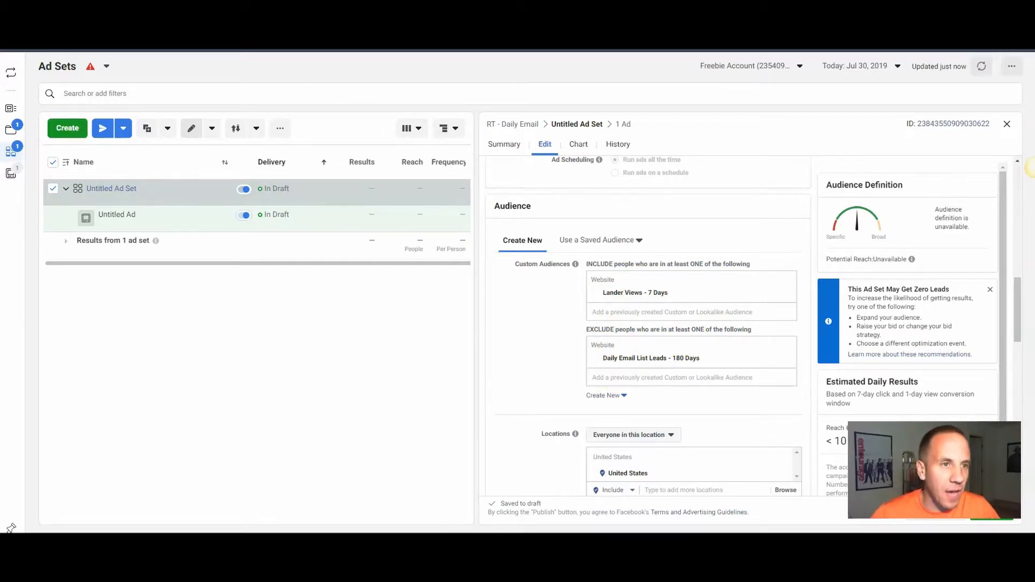
# Step: Switch to the Google Docs notes and check the target and duration listed under "Social Proof"
pyautogui.click(162, 5)
pyautogui.click(338, 162)
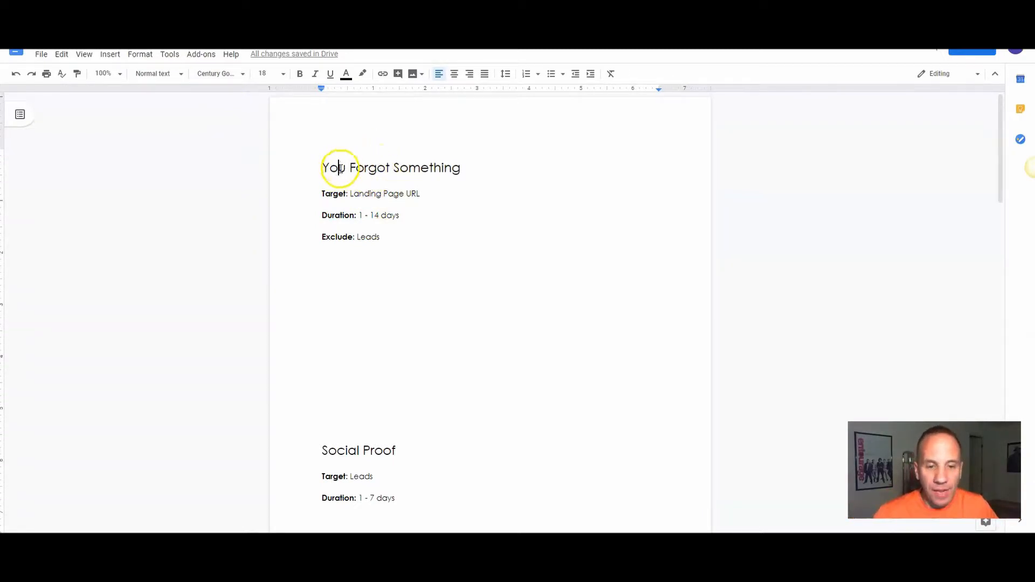
pyautogui.scroll(-2, 341, 175)
pyautogui.moveTo(348, 342); pyautogui.dragTo(374, 342)
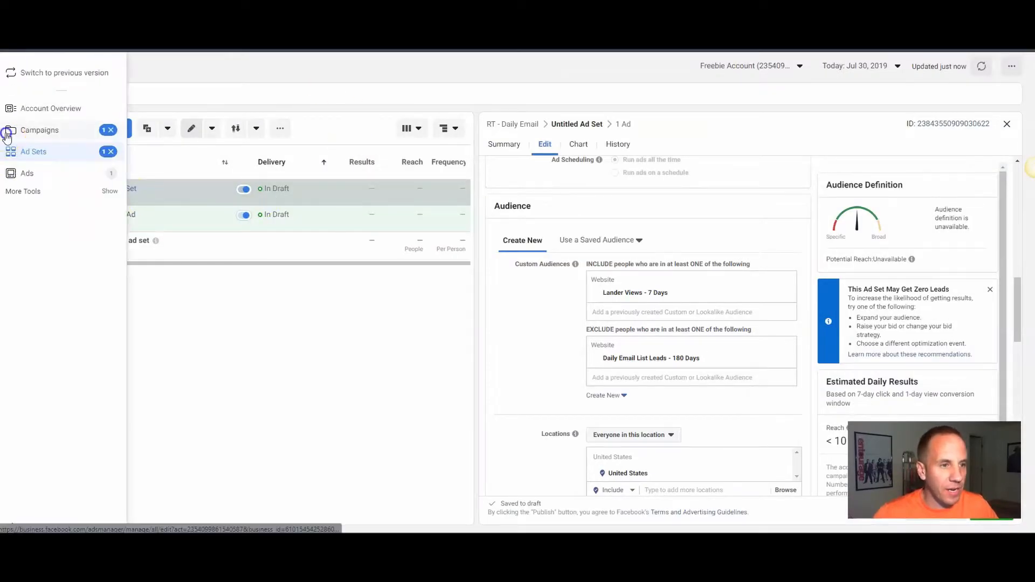
# Step: Return to the campaign list in Ads Manager, close the editor and start a new campaign named "RT - Daily Email Leads"
pyautogui.click(7, 133)
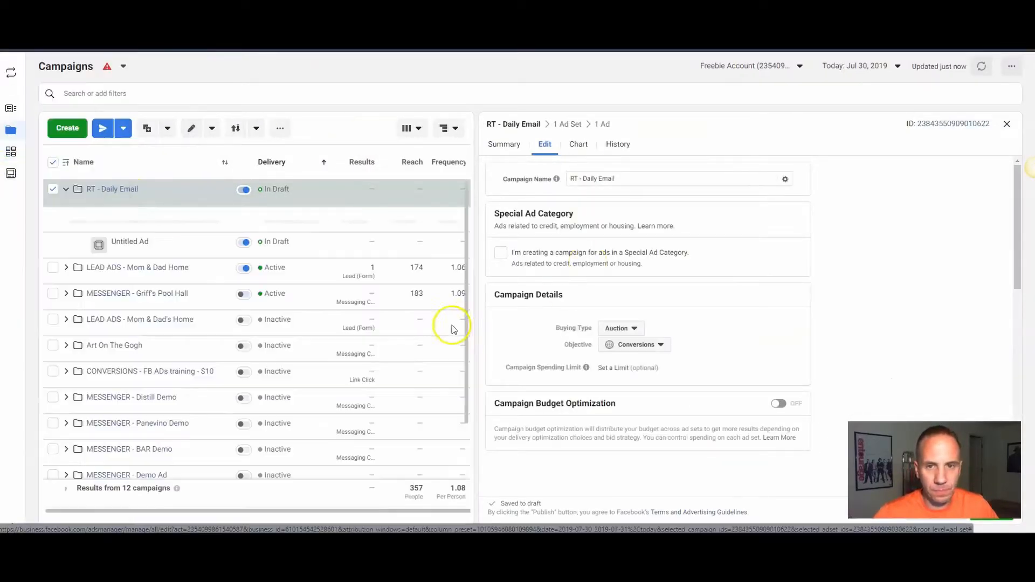
pyautogui.click(1005, 127)
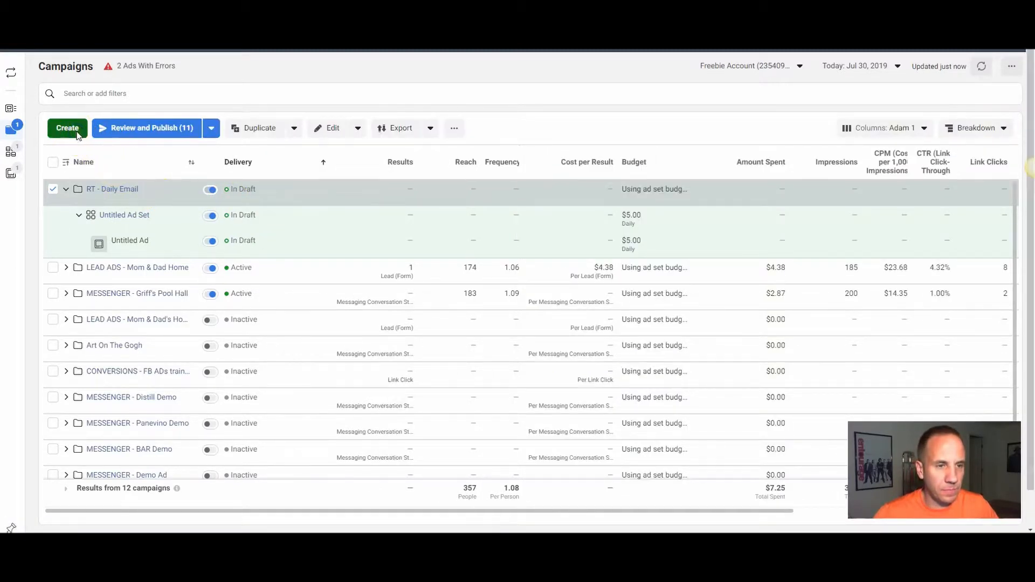
pyautogui.click(67, 128)
pyautogui.write('Super Social Proof')
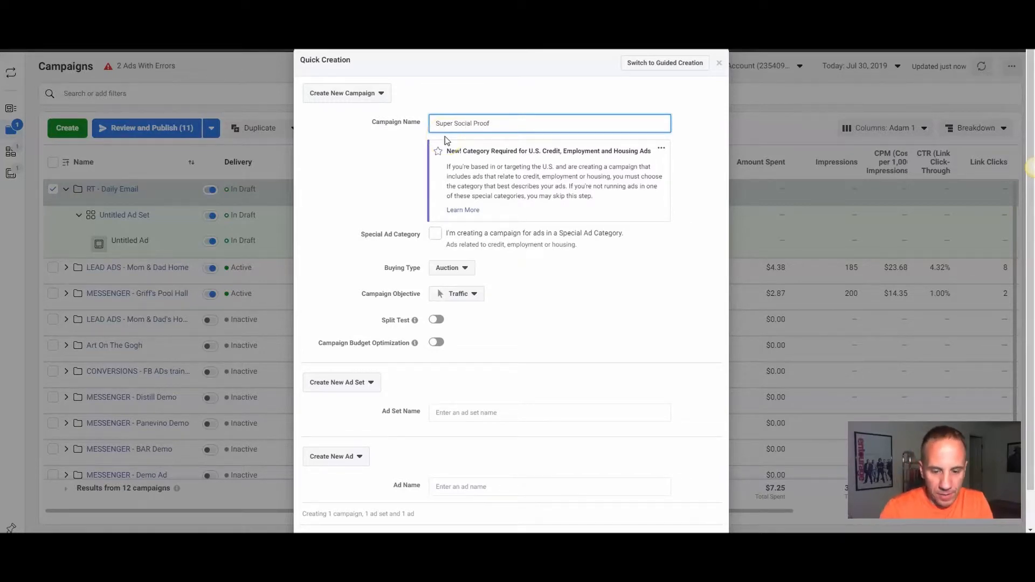
pyautogui.press('Home')
pyautogui.write('RT -')
pyautogui.hotkey('shift', 'End')
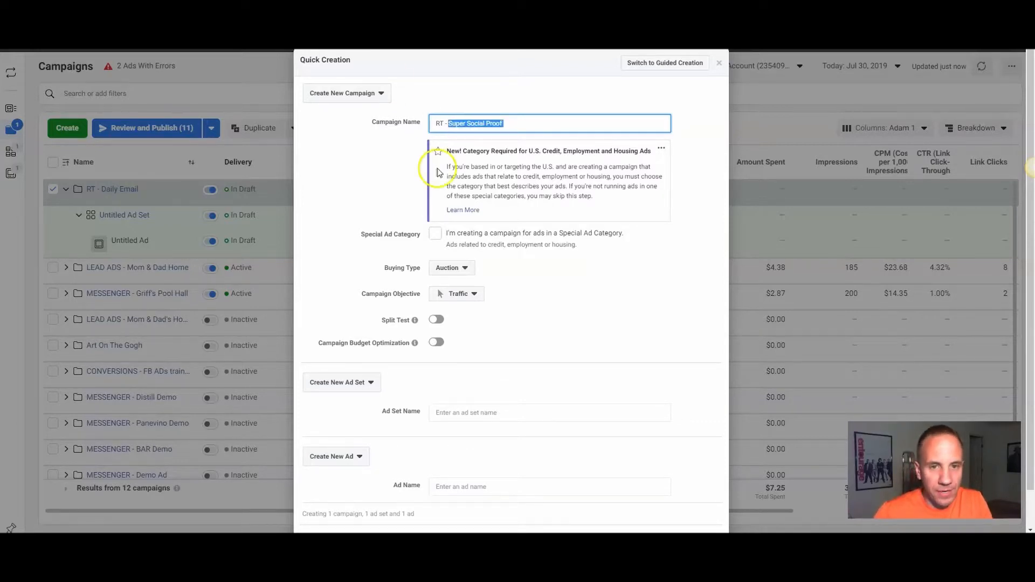
pyautogui.write('Daily Email Leads')
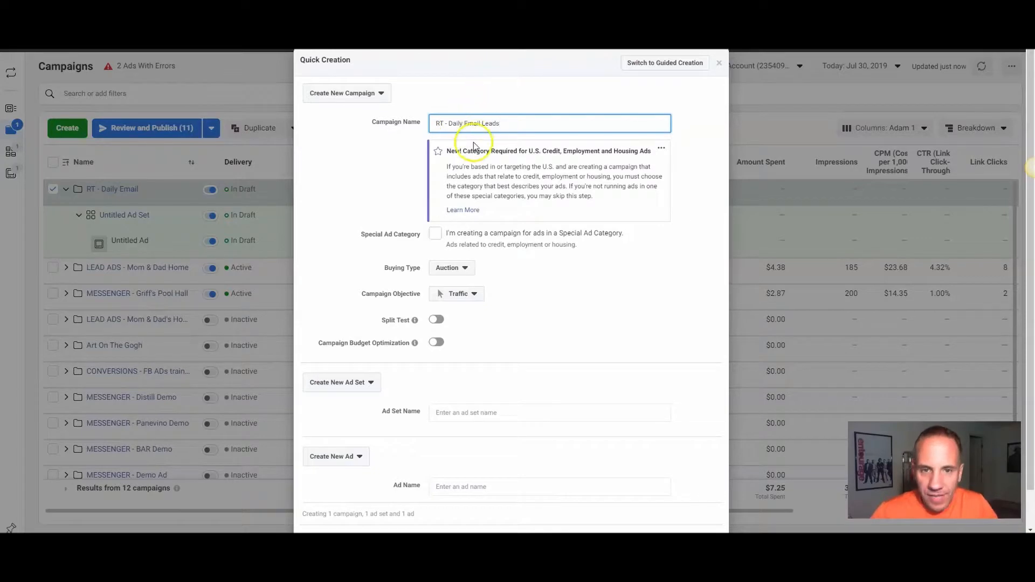
# Step: Set the new campaign's objective to Post engagement and save the campaign to draft
pyautogui.click(468, 269)
pyautogui.click(538, 267)
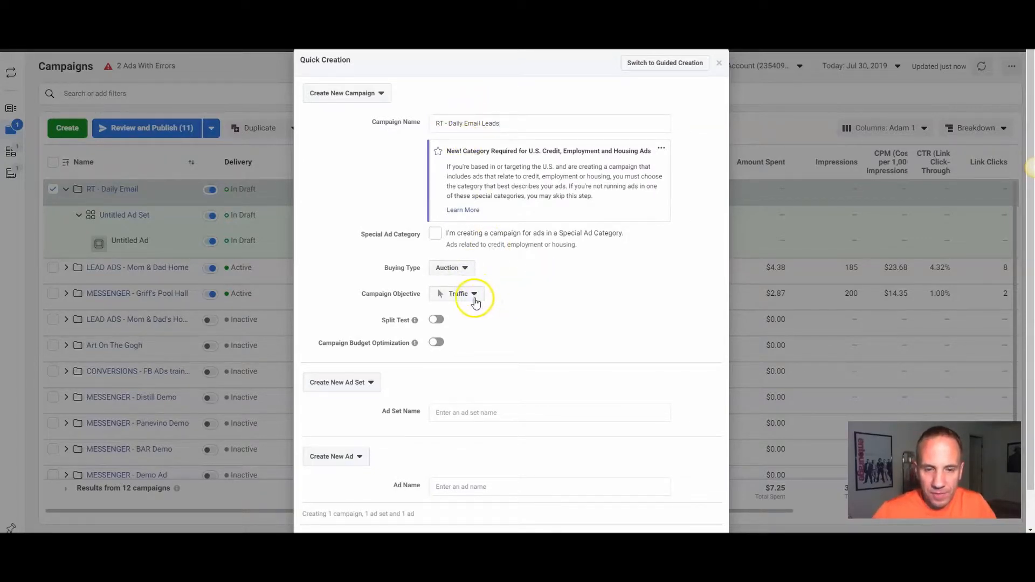
pyautogui.click(475, 298)
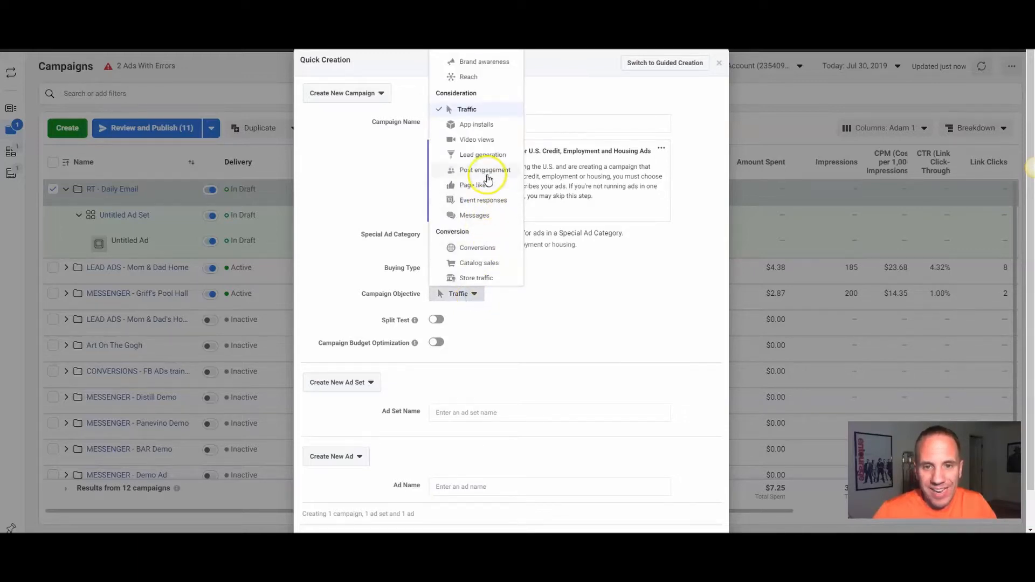
pyautogui.click(485, 170)
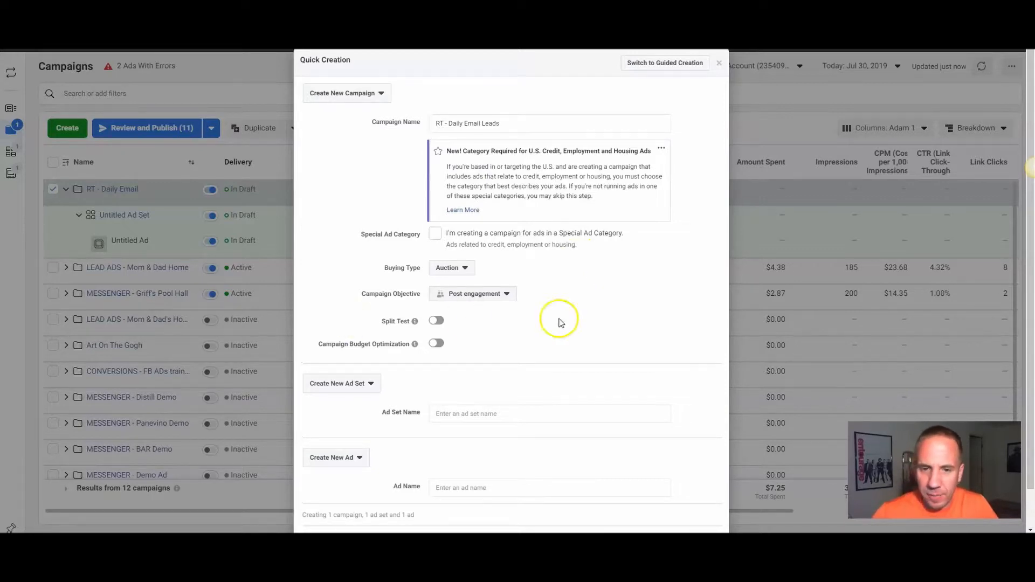
pyautogui.scroll(-1, 620, 378)
pyautogui.click(678, 431)
pyautogui.click(692, 500)
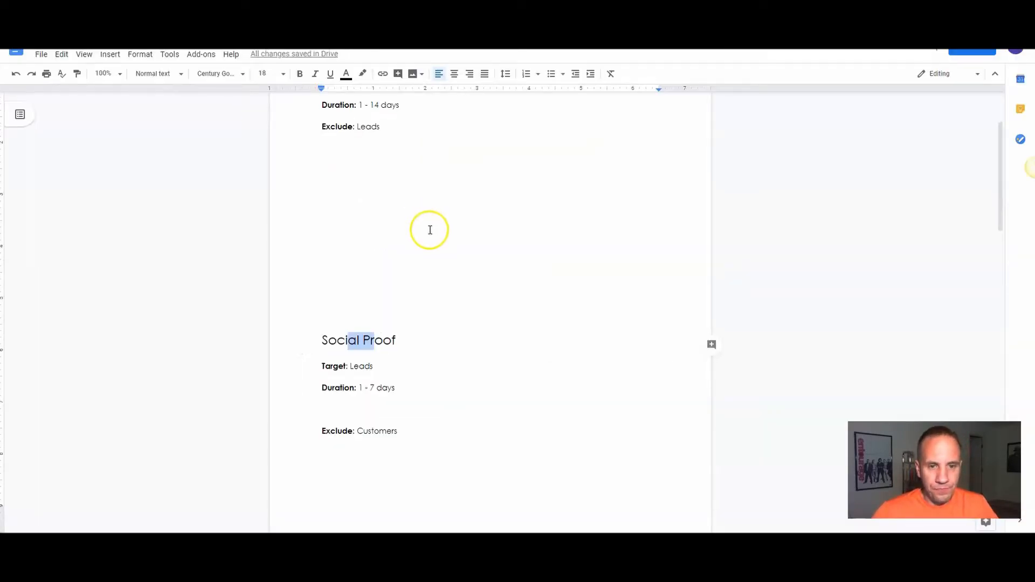
# Step: In the Google Docs notes, insert "Super" in front of the "Social Proof" heading
pyautogui.scroll(-4, 377, 226)
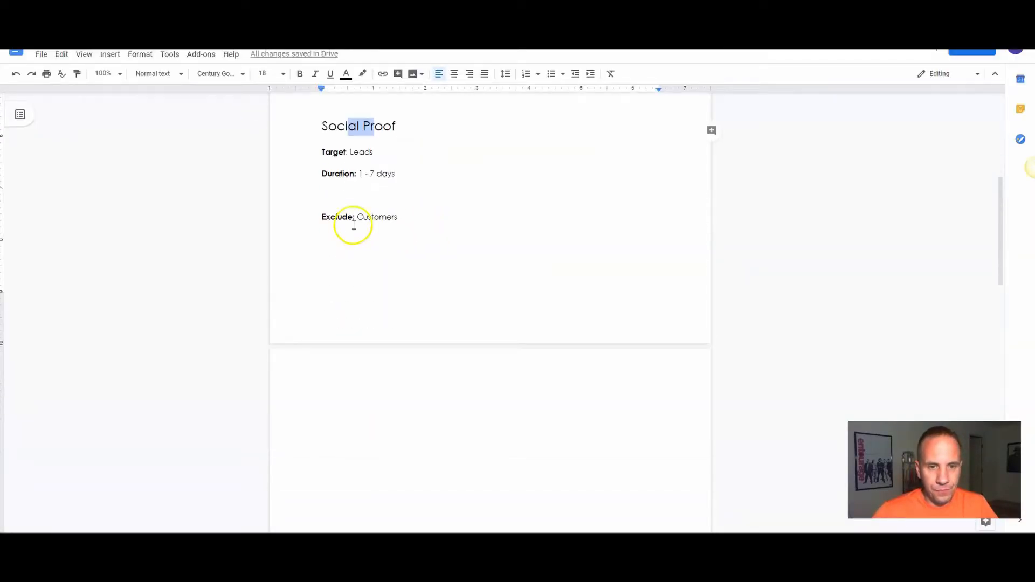
pyautogui.click(323, 126)
pyautogui.write('Super')
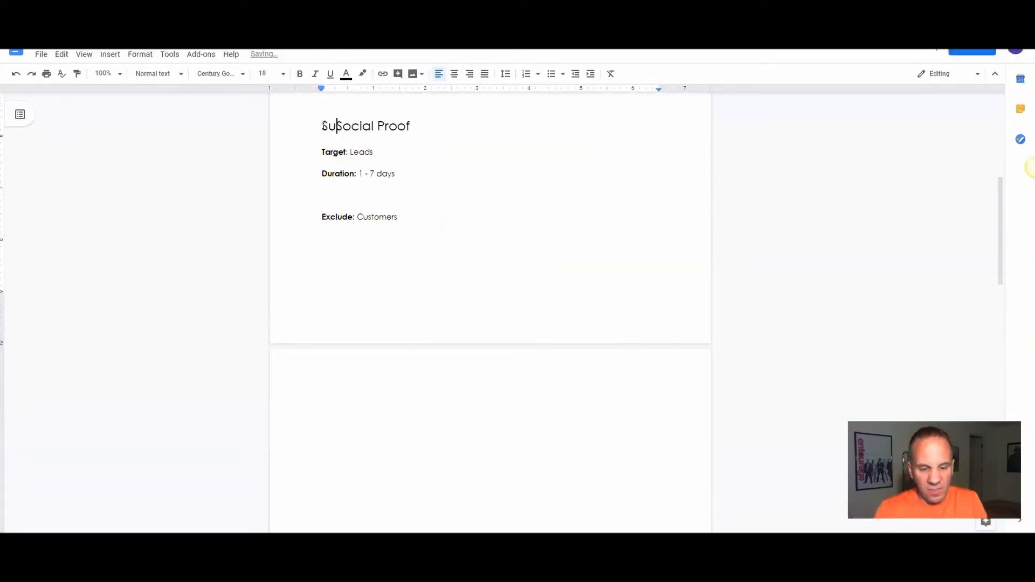
pyautogui.click(356, 192)
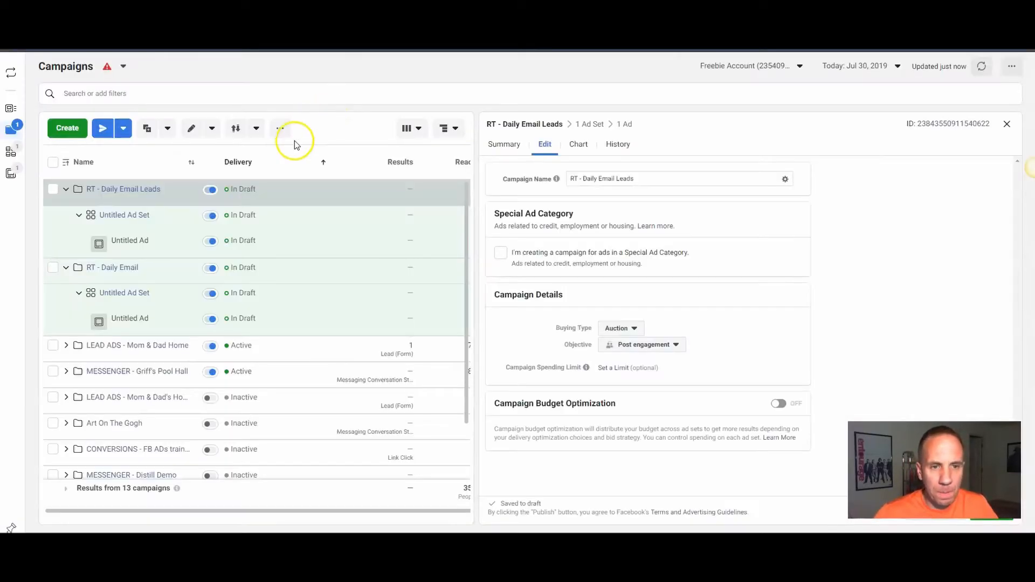
# Step: Open the ad set under "RT - Daily Email Leads" in Ads Manager and set its daily budget to $5.00
pyautogui.click(66, 216)
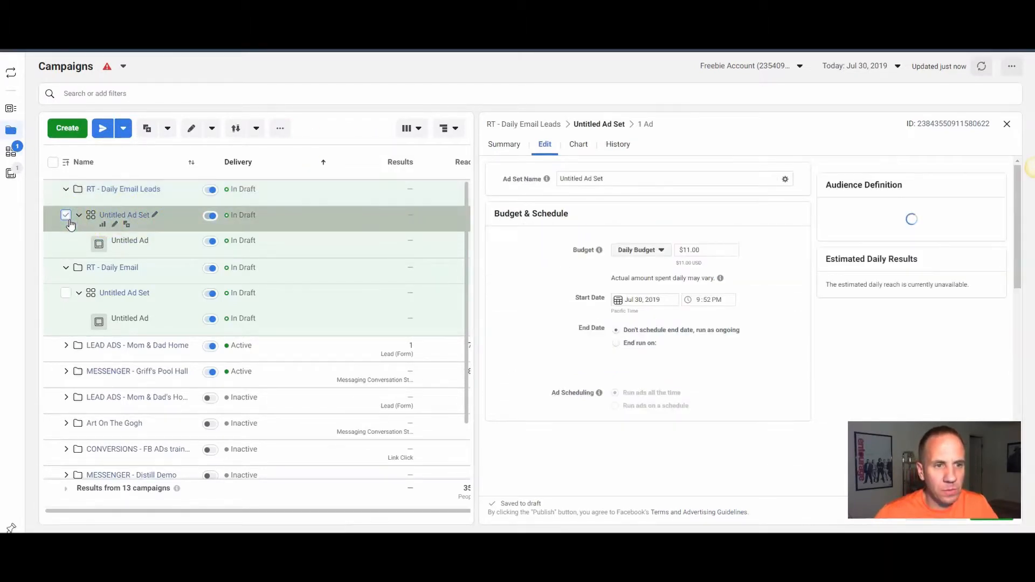
pyautogui.scroll(-2, 542, 207)
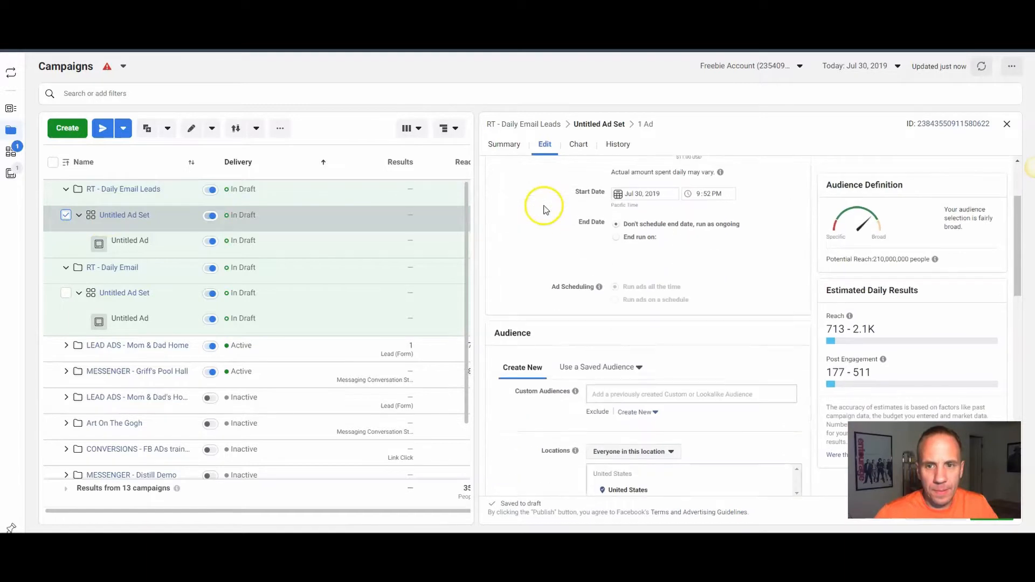
pyautogui.scroll(2, 544, 209)
pyautogui.moveTo(716, 250); pyautogui.dragTo(677, 249)
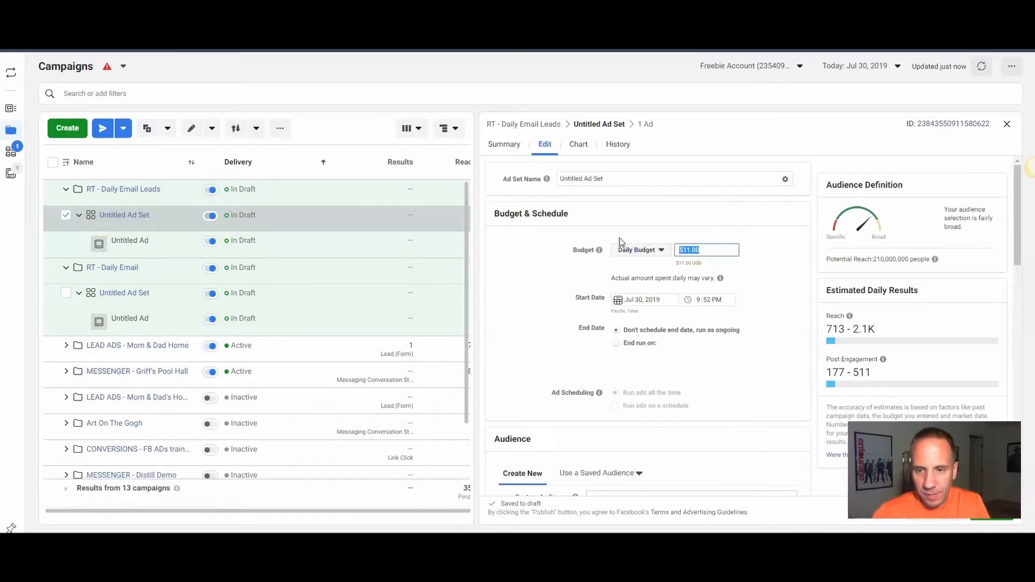
pyautogui.write('5.00')
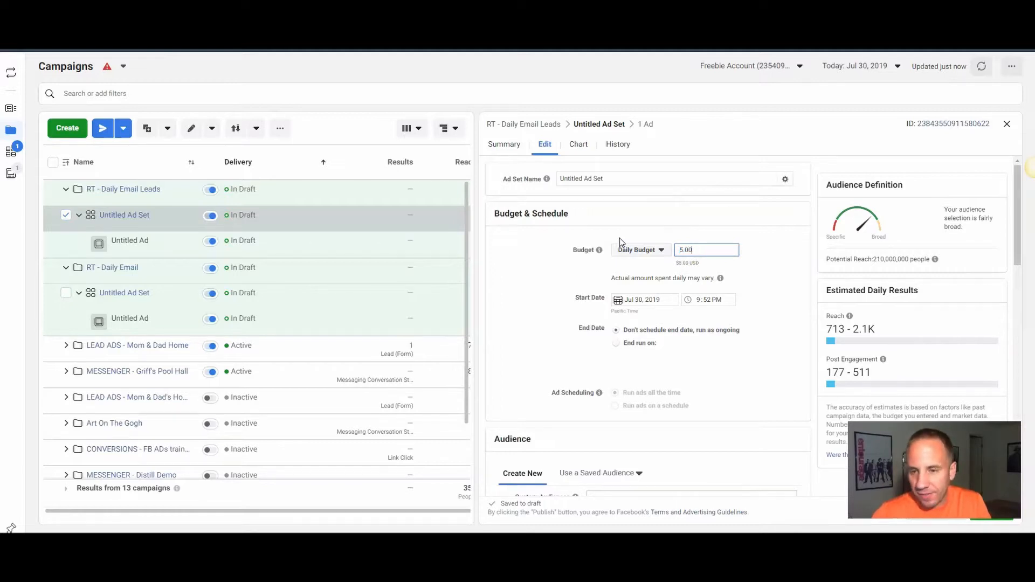
pyautogui.press('Tab')
pyautogui.scroll(-5, 541, 232)
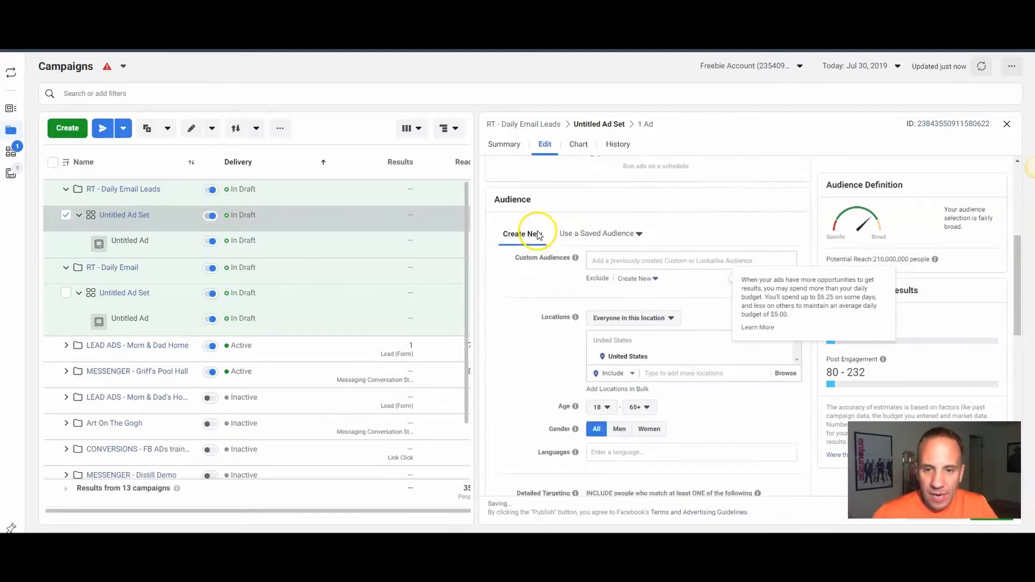
# Step: Include the "Daily Email Leads - 5 Days" custom audience in the ad set's targeting
pyautogui.click(609, 231)
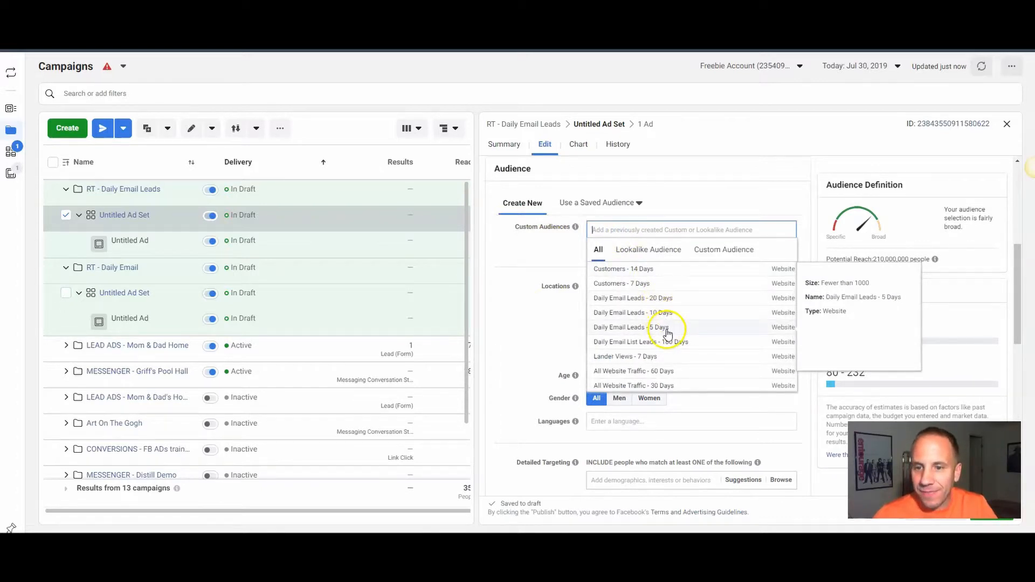
pyautogui.click(665, 330)
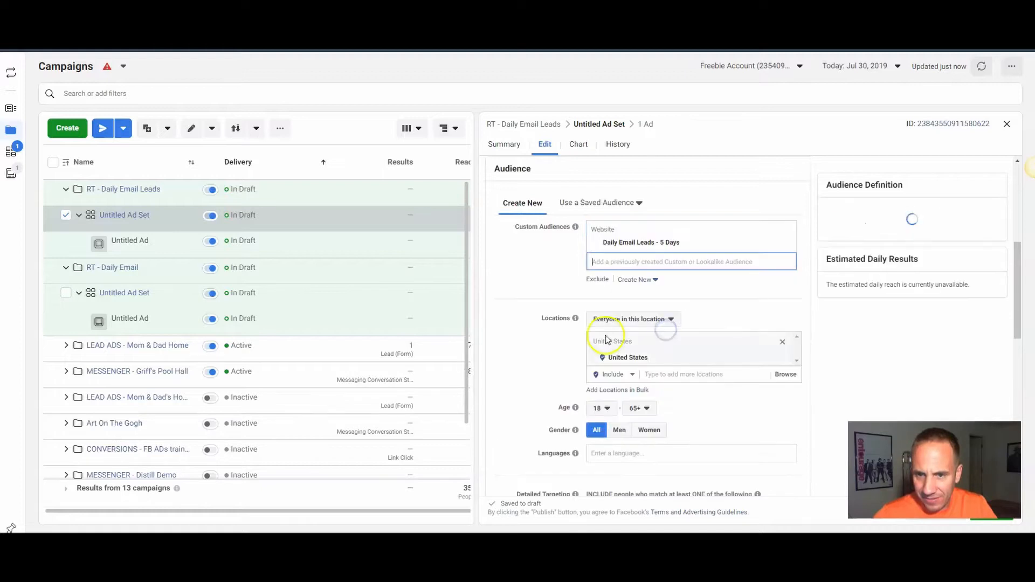
pyautogui.click(541, 294)
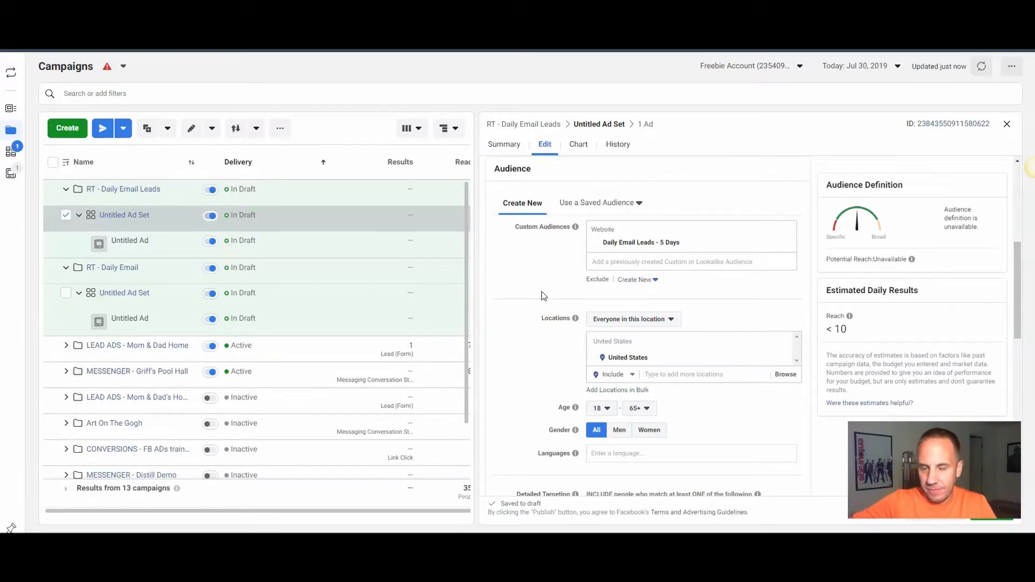
# Step: Try excluding the "Daily Email Leads - 10 Days" custom audience from the ad set and remove that exclusion again
pyautogui.click(597, 280)
pyautogui.click(610, 308)
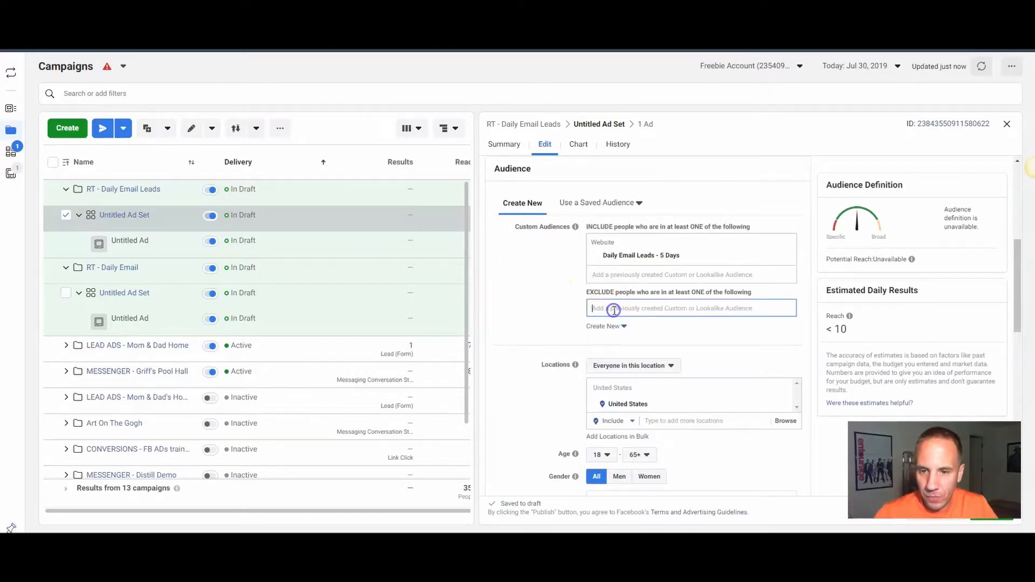
pyautogui.click(658, 390)
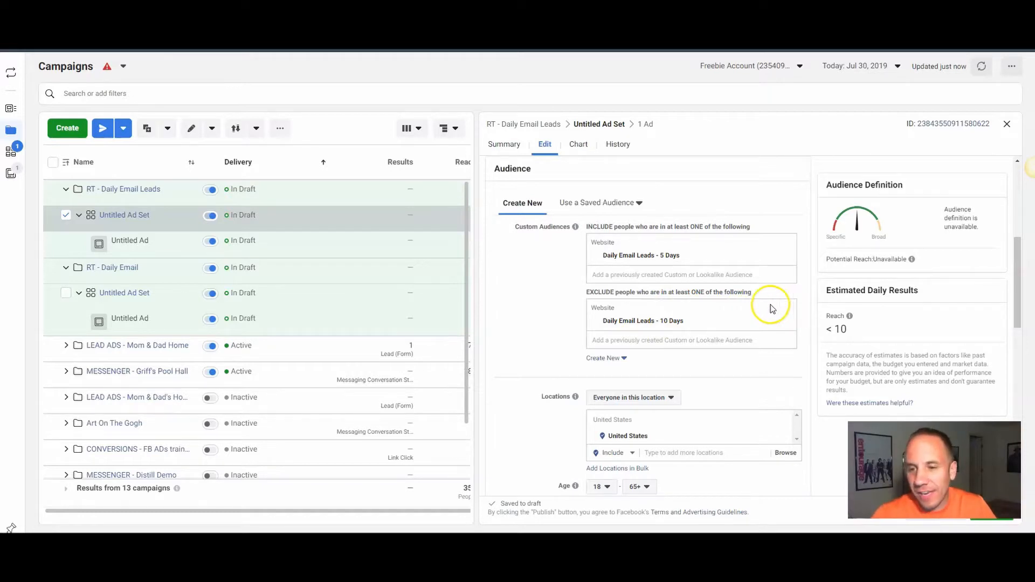
pyautogui.click(789, 321)
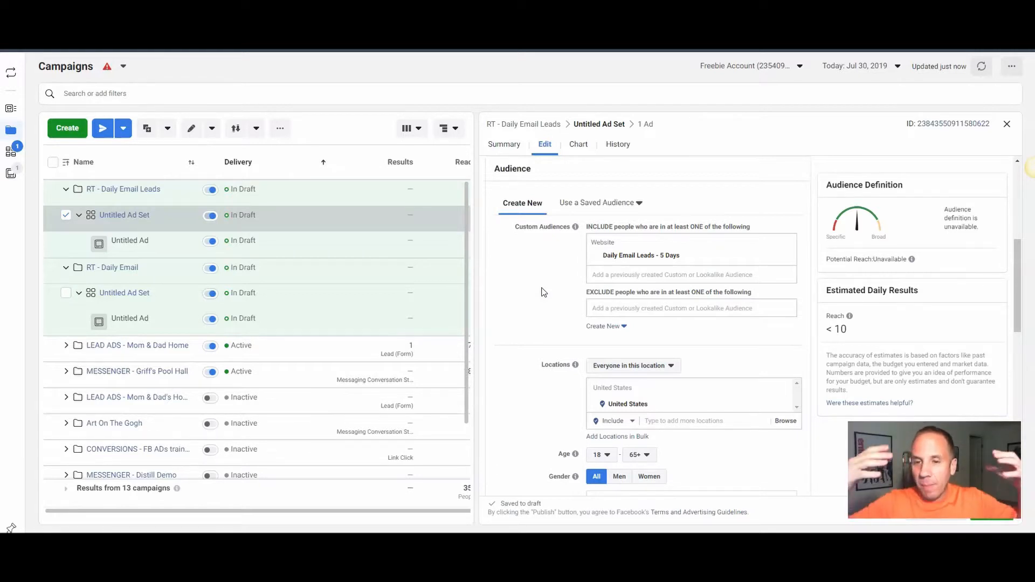
pyautogui.click(600, 304)
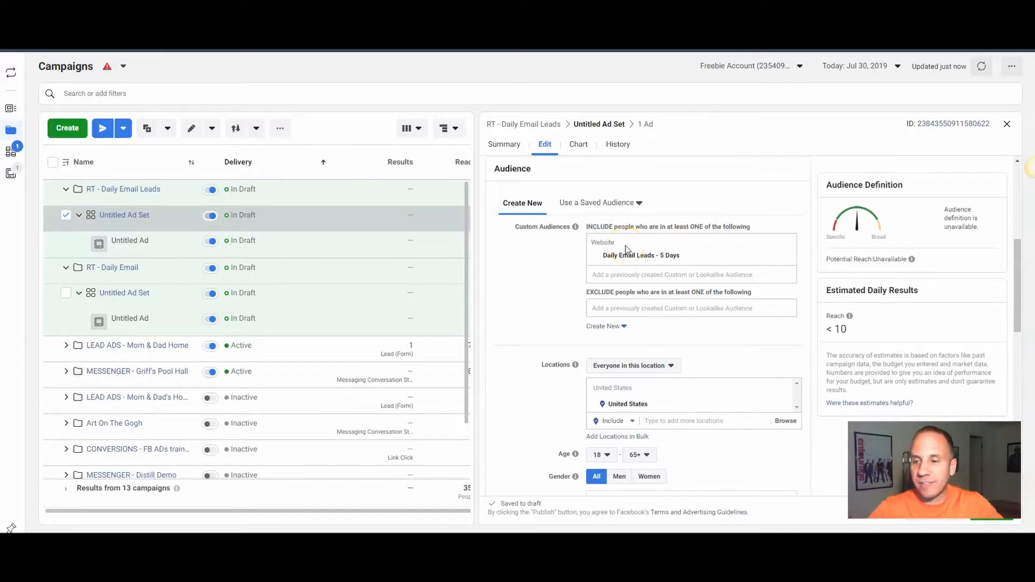
pyautogui.hotkey('ctrl', 'Tab')
pyautogui.click(396, 238)
pyautogui.write('e')
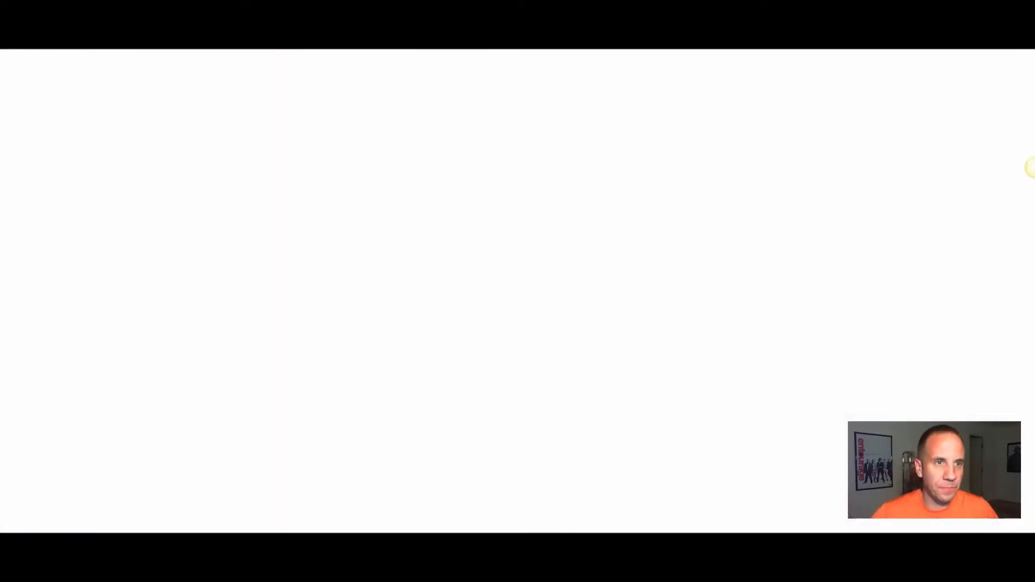
pyautogui.click(629, 197)
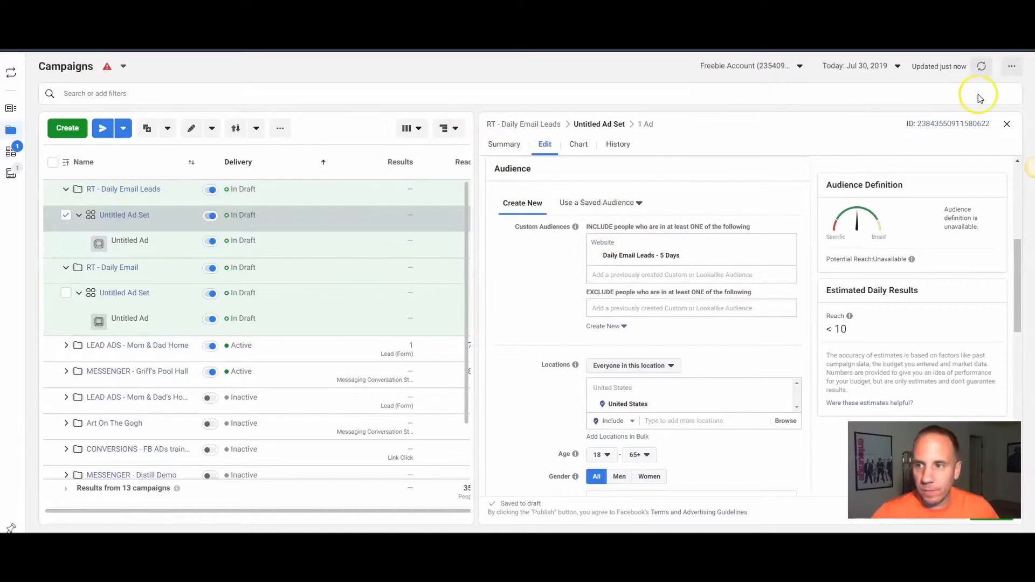
# Step: Close the ad set editor and open the list of ad sets belonging to the "RT - Daily Email Leads" campaign
pyautogui.click(1006, 125)
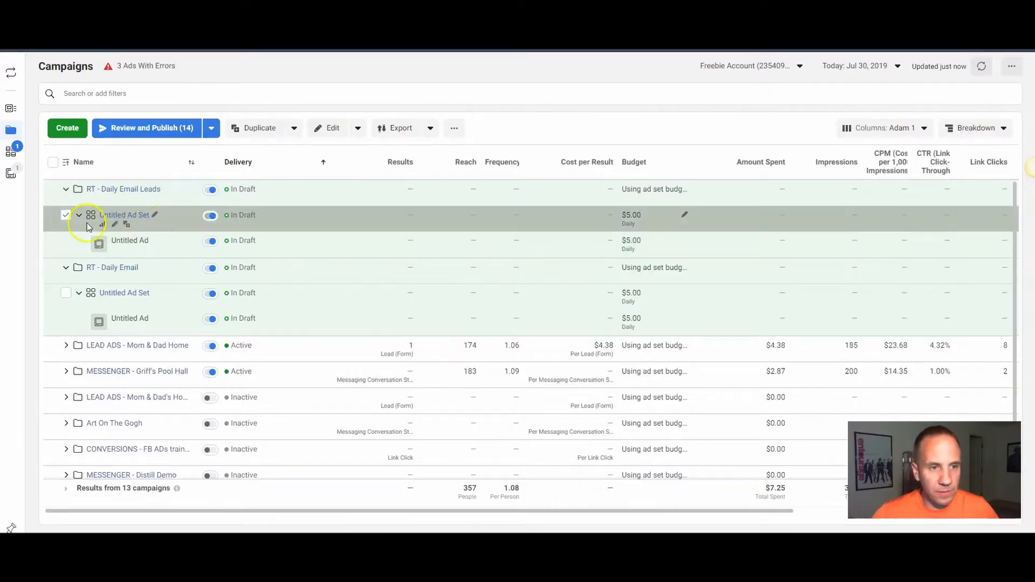
pyautogui.click(124, 215)
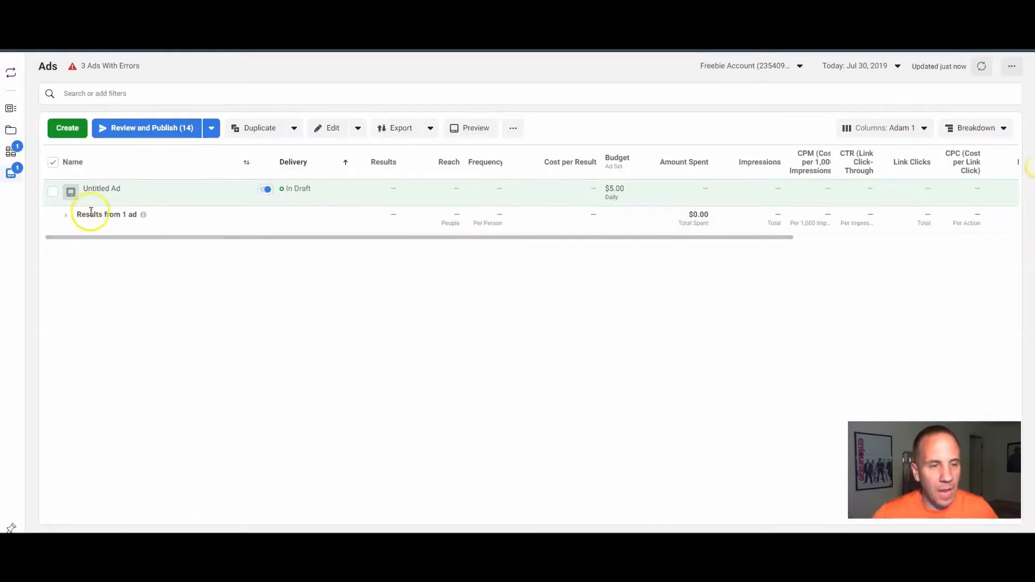
pyautogui.click(11, 152)
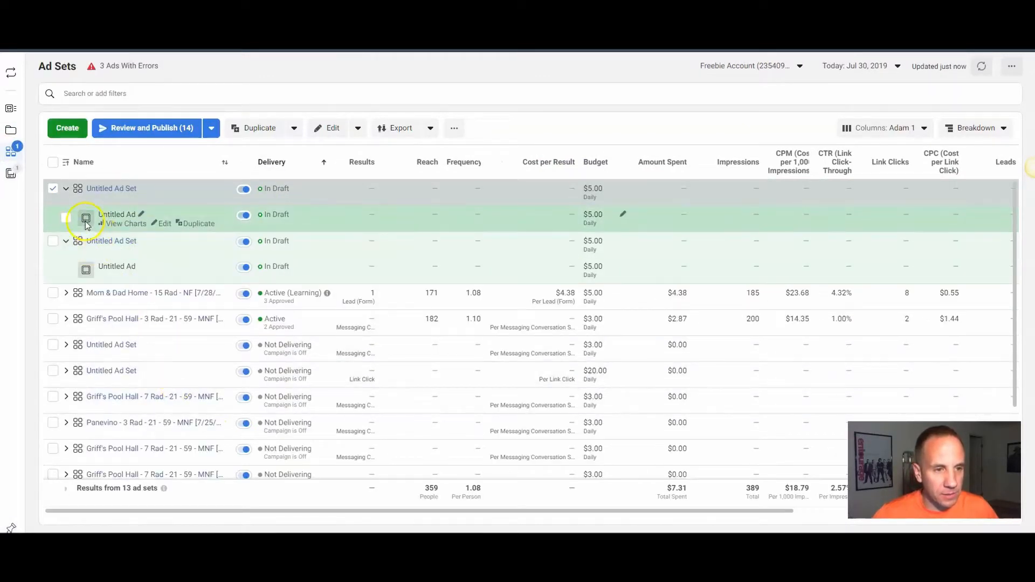
pyautogui.click(10, 130)
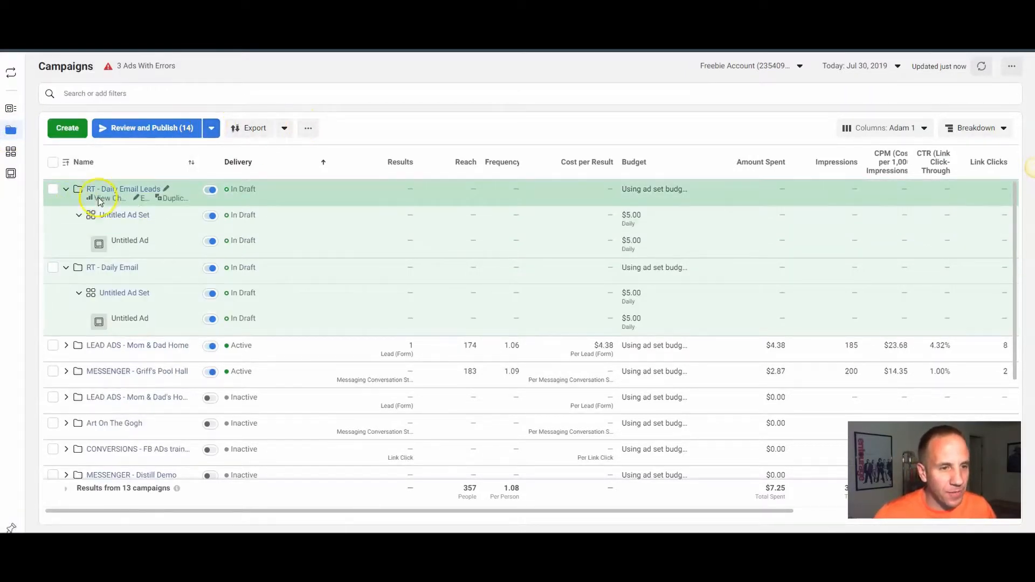
pyautogui.click(109, 191)
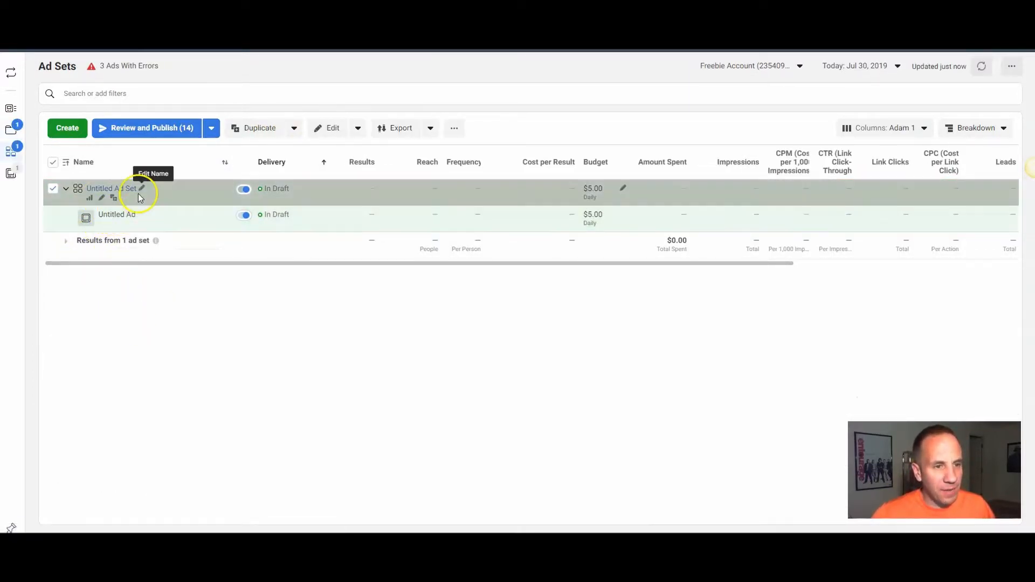
pyautogui.click(142, 188)
pyautogui.tripleClick(163, 188)
pyautogui.write('Leads 1 - 5 D')
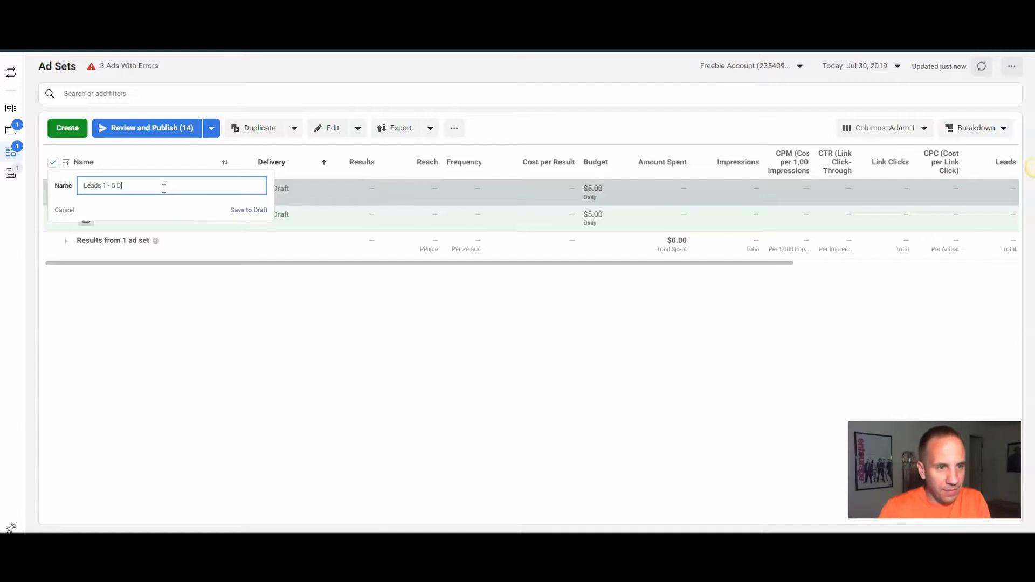
pyautogui.press('BackSpace')
pyautogui.press('BackSpace')
pyautogui.press('BackSpace')
pyautogui.press('BackSpace')
pyautogui.press('BackSpace')
pyautogui.press('BackSpace')
pyautogui.press('BackSpace')
pyautogui.press('BackSpace')
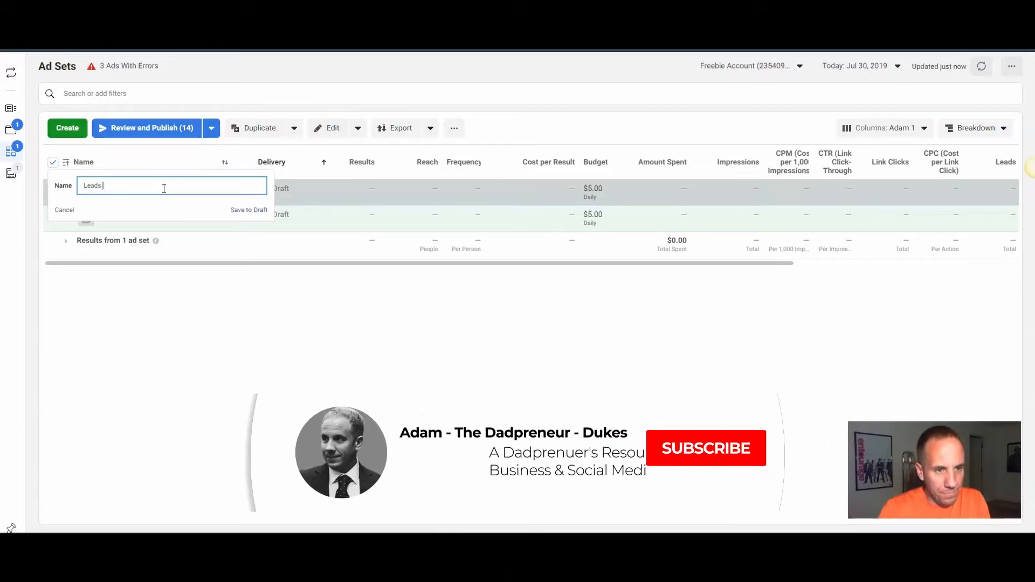
pyautogui.write('Days 1 - 5')
pyautogui.click(267, 356)
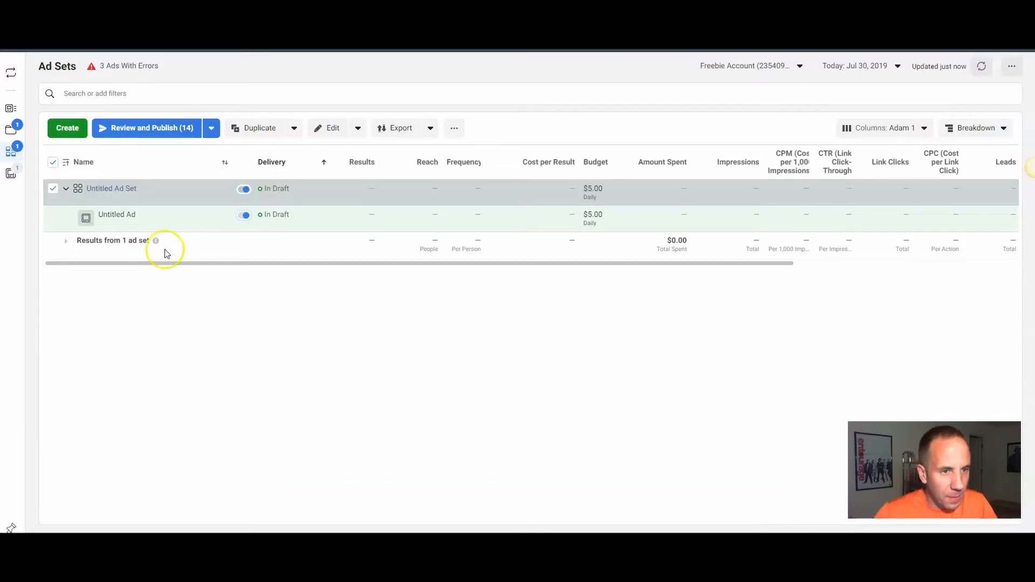
# Step: Rename the untitled ad set as "Leads Days 1 - 5" and save the name
pyautogui.click(142, 188)
pyautogui.tripleClick(140, 190)
pyautogui.write('Leads Days 1-5')
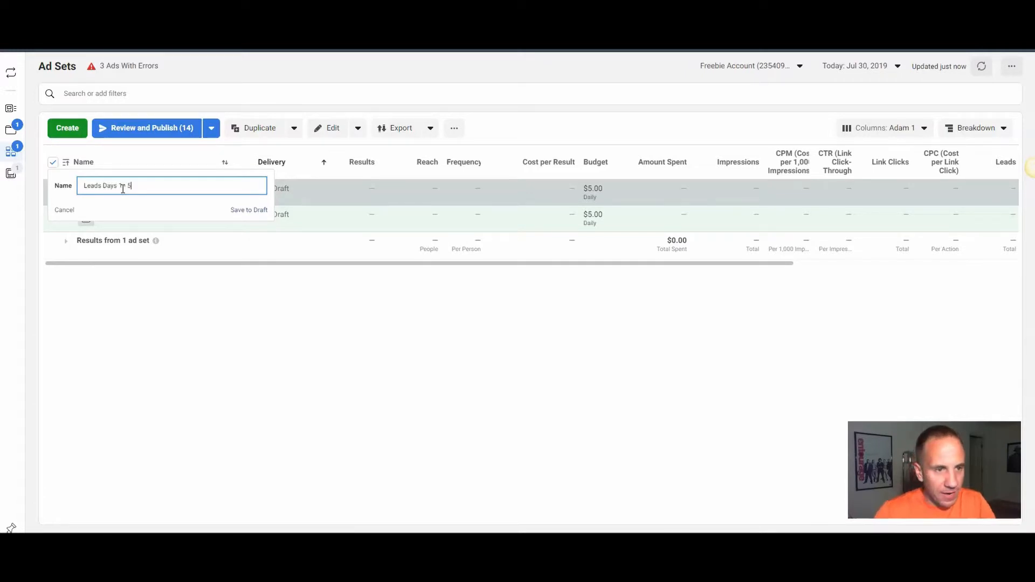
pyautogui.press('Return')
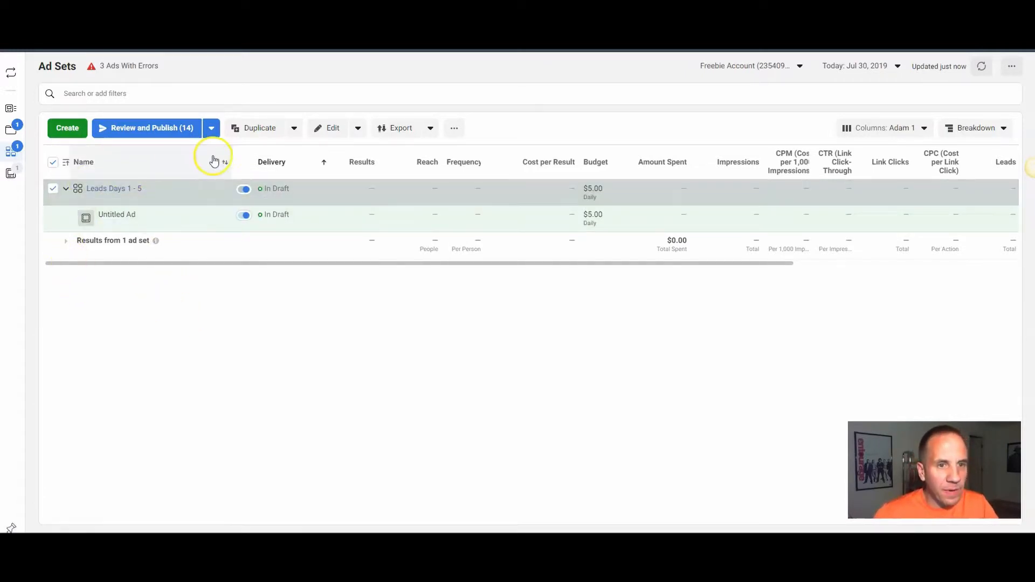
# Step: Duplicate the "Leads Days 1 - 5" ad set once within its original campaign and rename the copy "Leads Days 6 - 10"
pyautogui.click(259, 130)
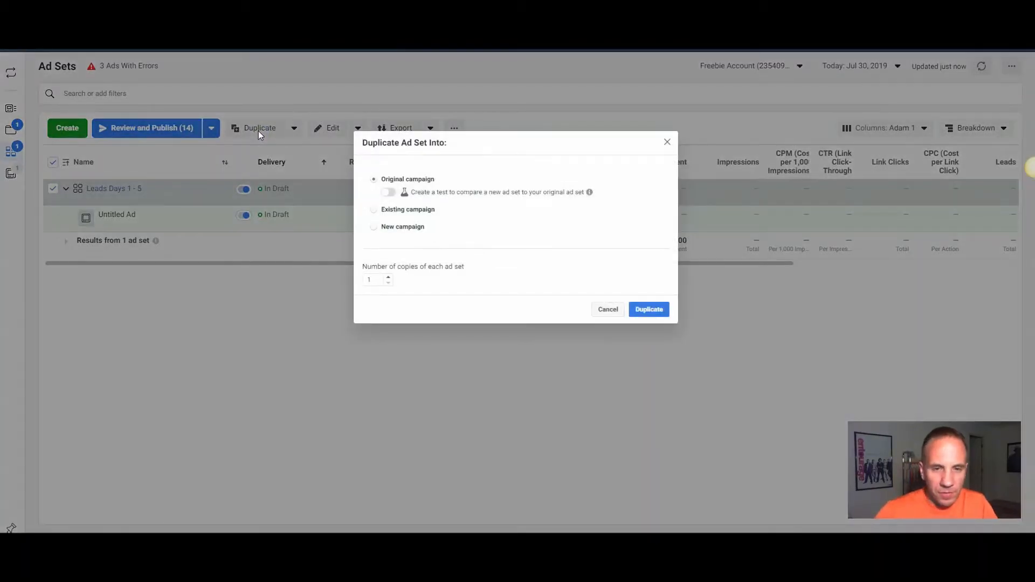
pyautogui.click(649, 308)
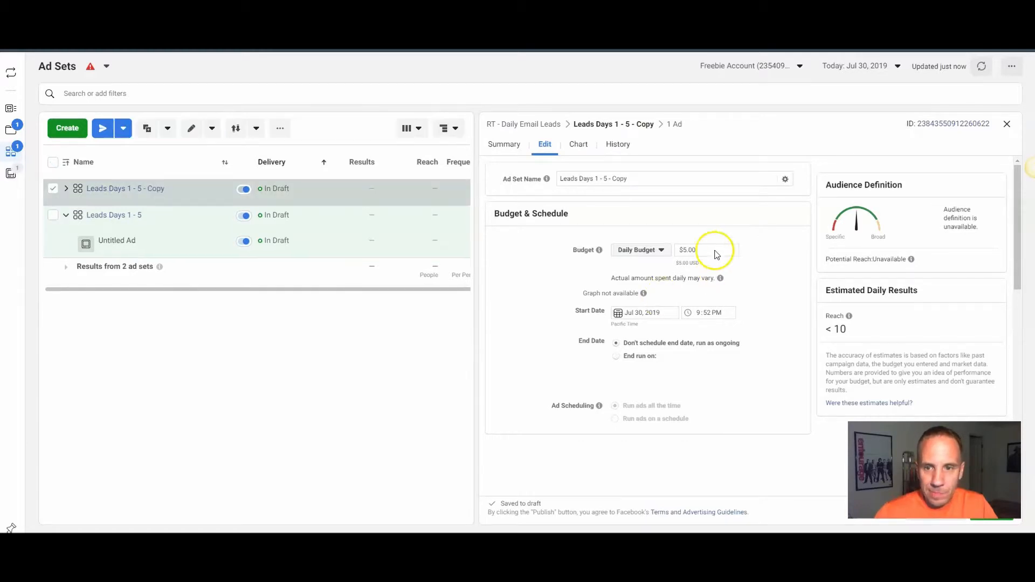
pyautogui.click(595, 179)
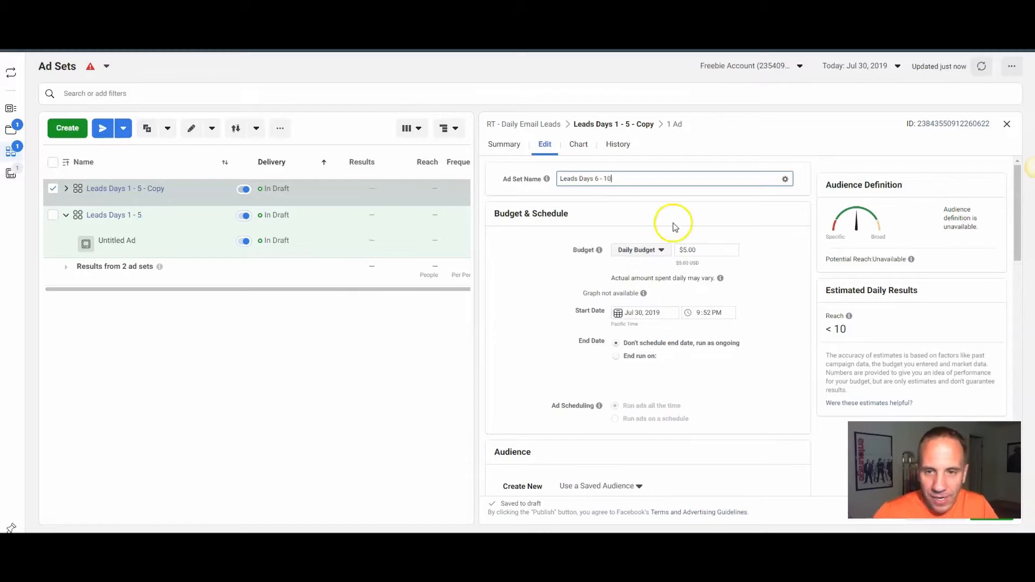
pyautogui.click(673, 205)
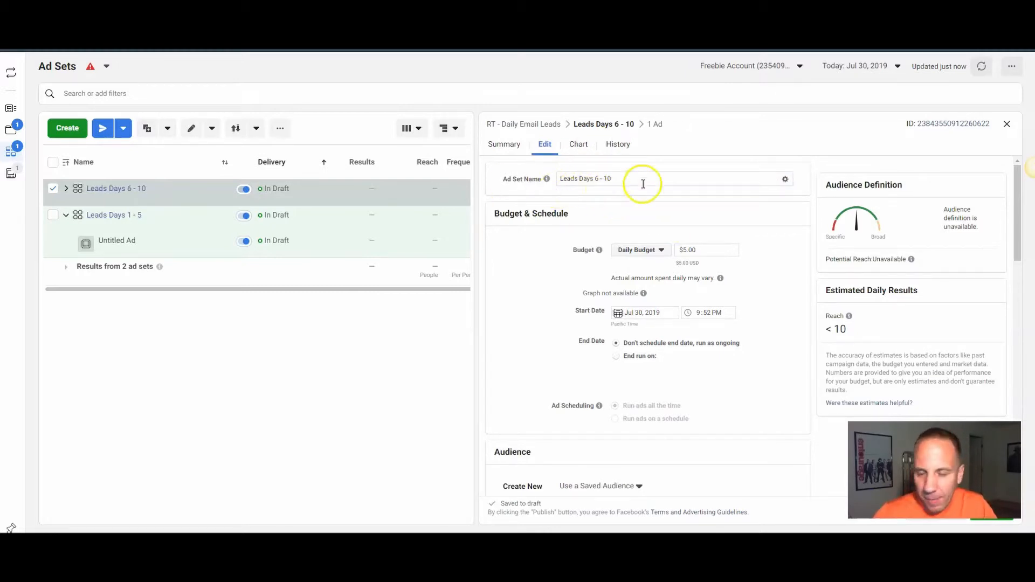
# Step: Replace the included custom audience of the "Leads Days 6 - 10" ad set with "Daily Email Leads - 10 Days"
pyautogui.scroll(-5, 566, 215)
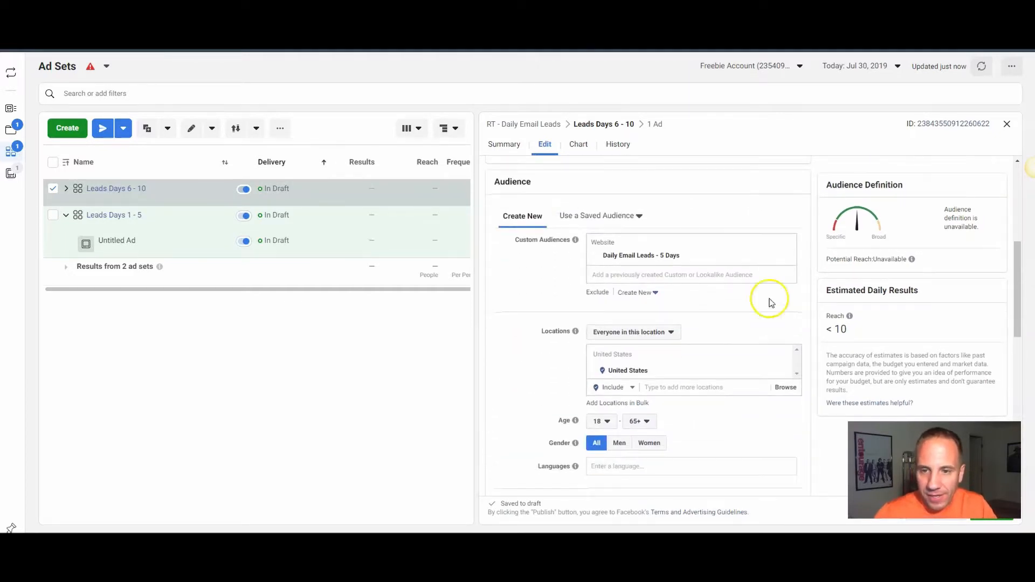
pyautogui.click(788, 257)
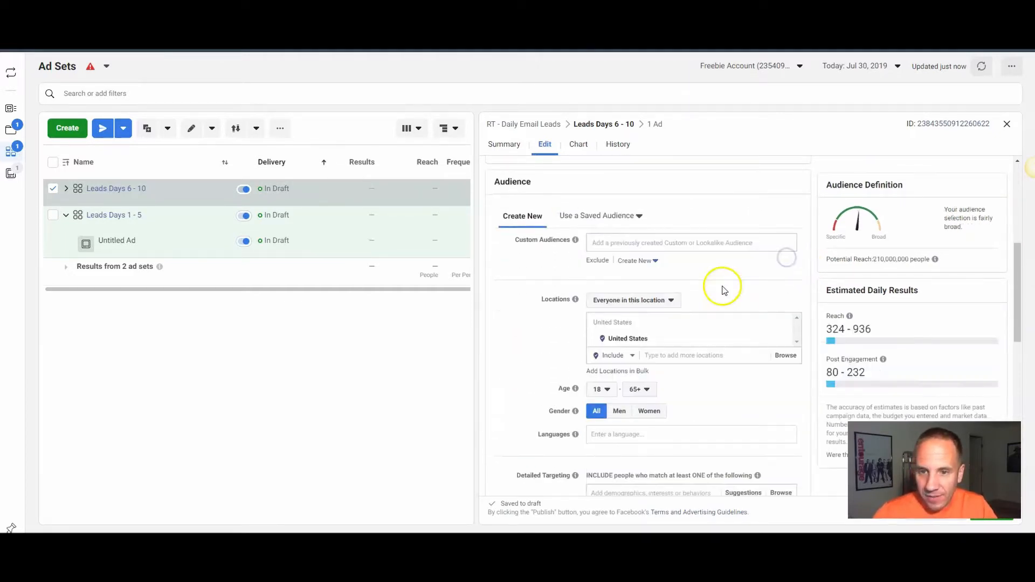
pyautogui.click(620, 243)
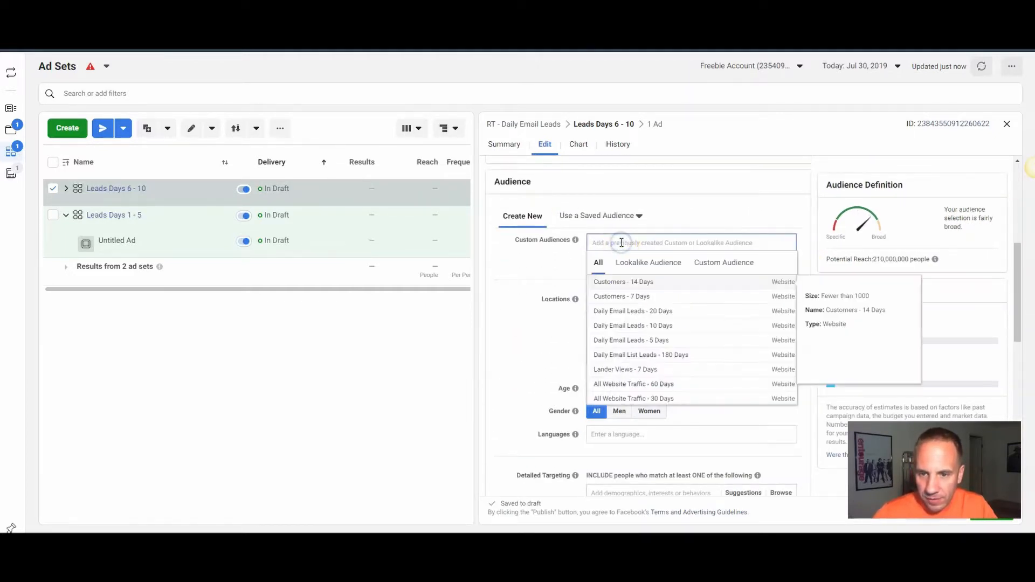
pyautogui.click(642, 328)
pyautogui.click(529, 263)
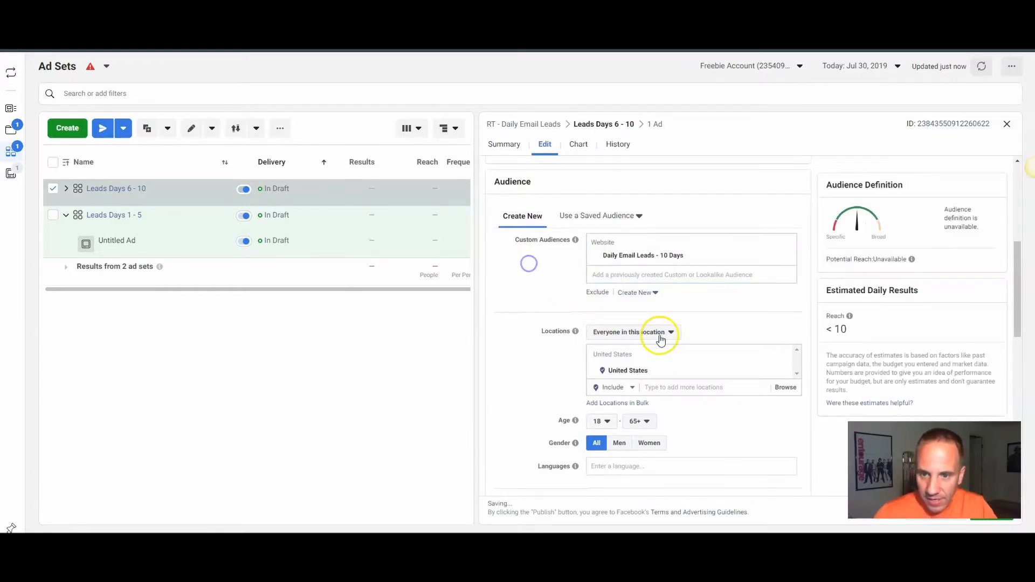
# Step: Exclude the "Daily Email Leads - 5 Days" custom audience from the "Leads Days 6 - 10" ad set
pyautogui.click(596, 293)
pyautogui.click(658, 321)
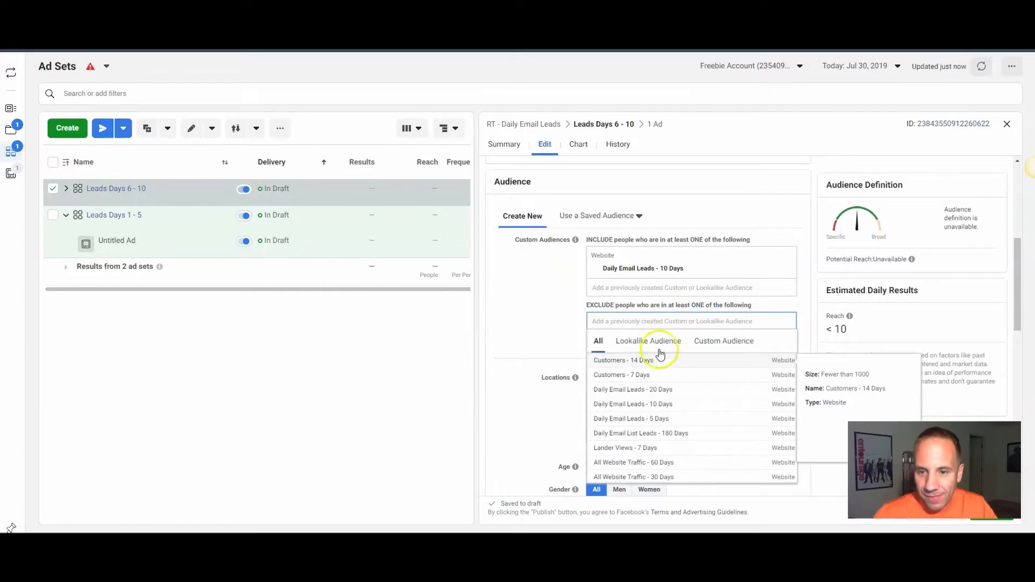
pyautogui.click(663, 419)
pyautogui.click(528, 310)
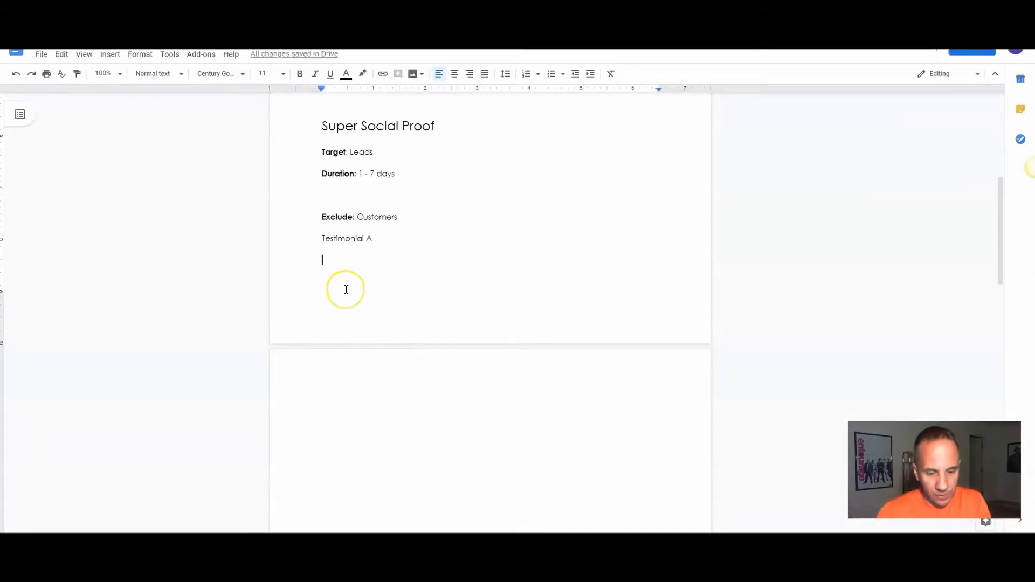
# Step: Switch to the Google Docs plan and add the line "Testimonial B" below "Testimonial A" in the Super Social Proof section
pyautogui.write('Testimonial B')
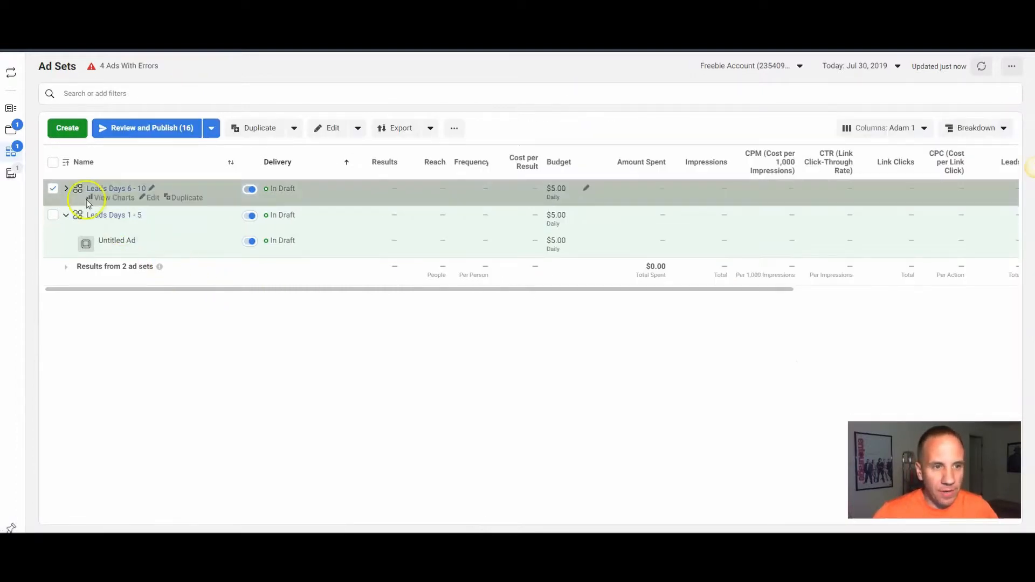
# Step: In Facebook Ads Manager, duplicate the "Leads Days 6 - 10" ad set once within its original campaign and rename the copy "Leads Days 10 - 14"
pyautogui.click(254, 134)
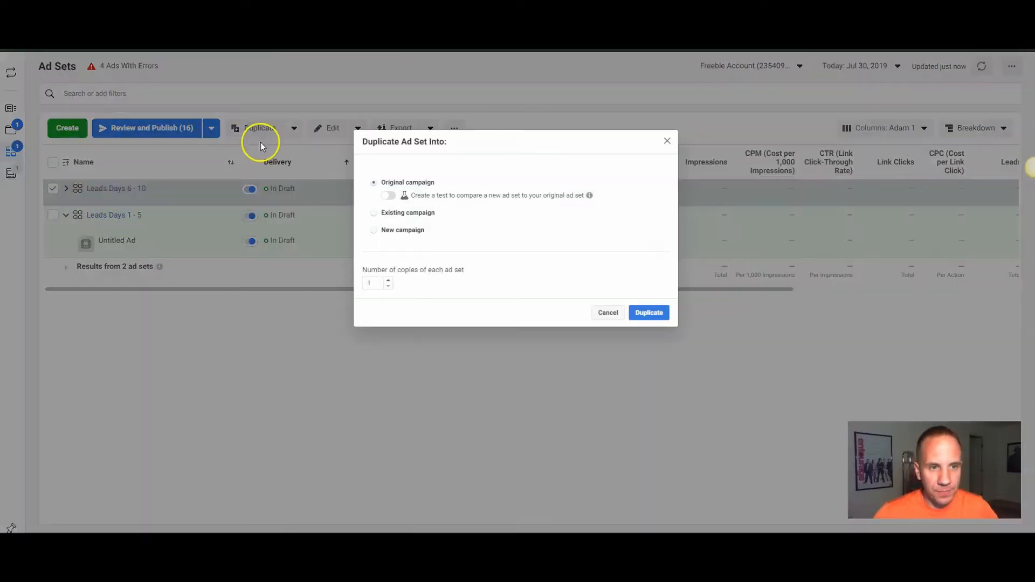
pyautogui.click(650, 312)
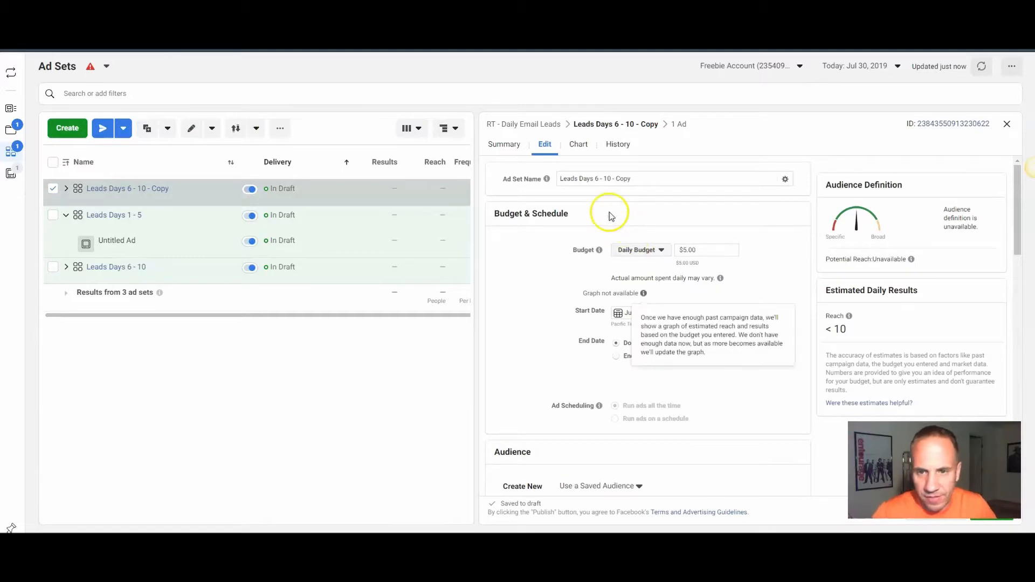
pyautogui.click(595, 179)
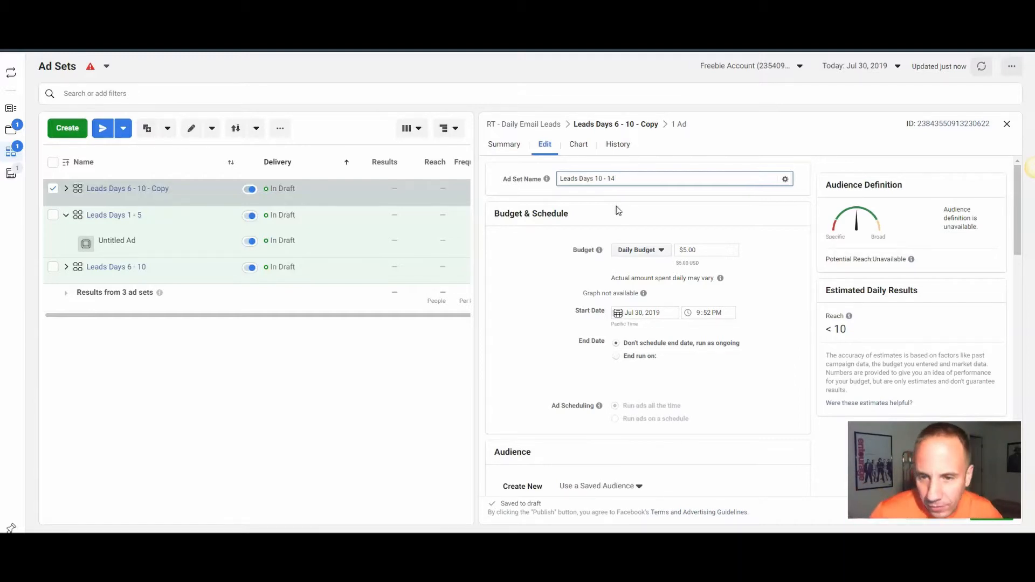
# Step: Remove both the included and excluded audiences from the copied ad set and include "Daily Email Leads - 20 Days" instead
pyautogui.scroll(-3, 577, 253)
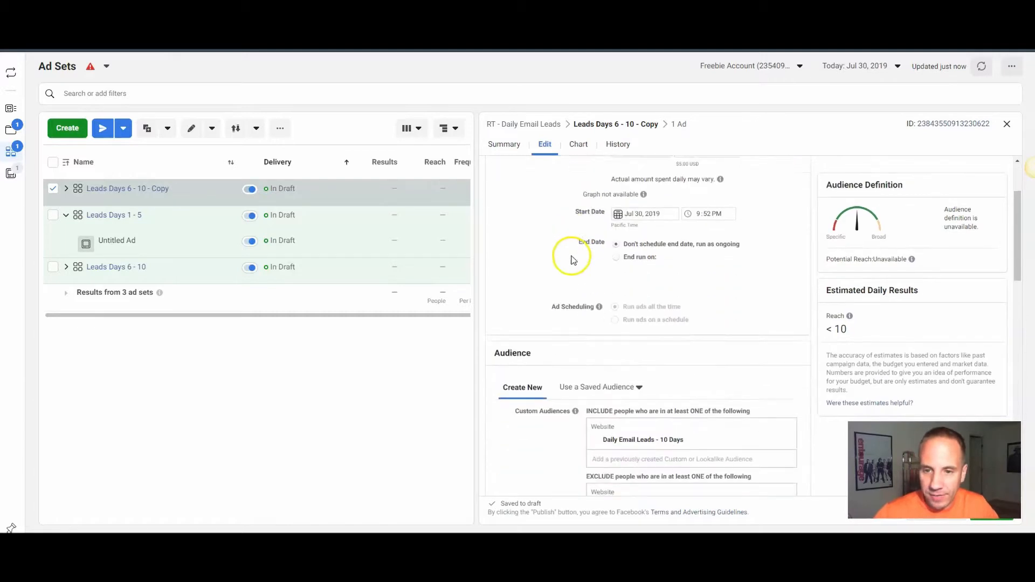
pyautogui.click(787, 377)
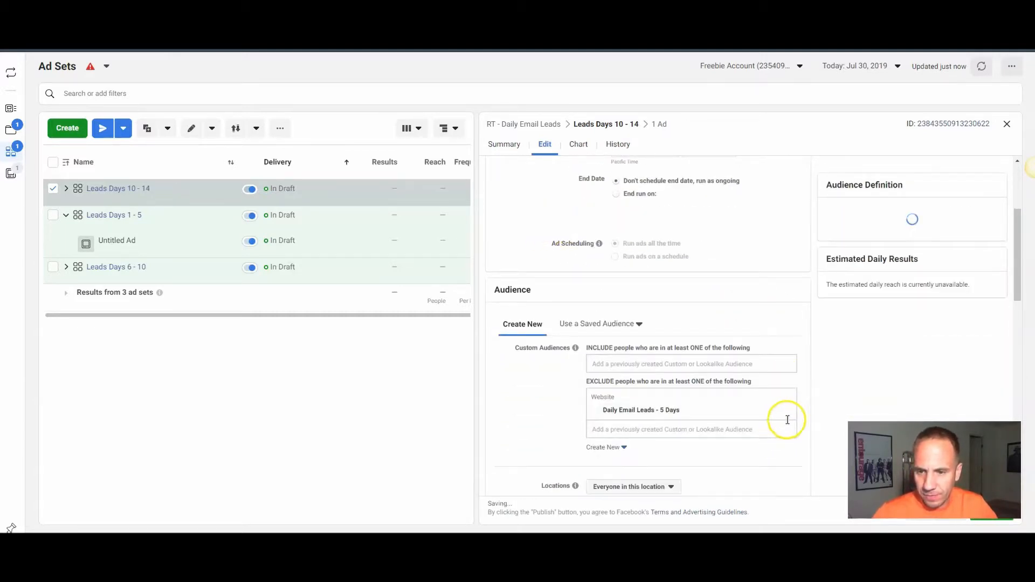
pyautogui.click(787, 413)
pyautogui.click(620, 361)
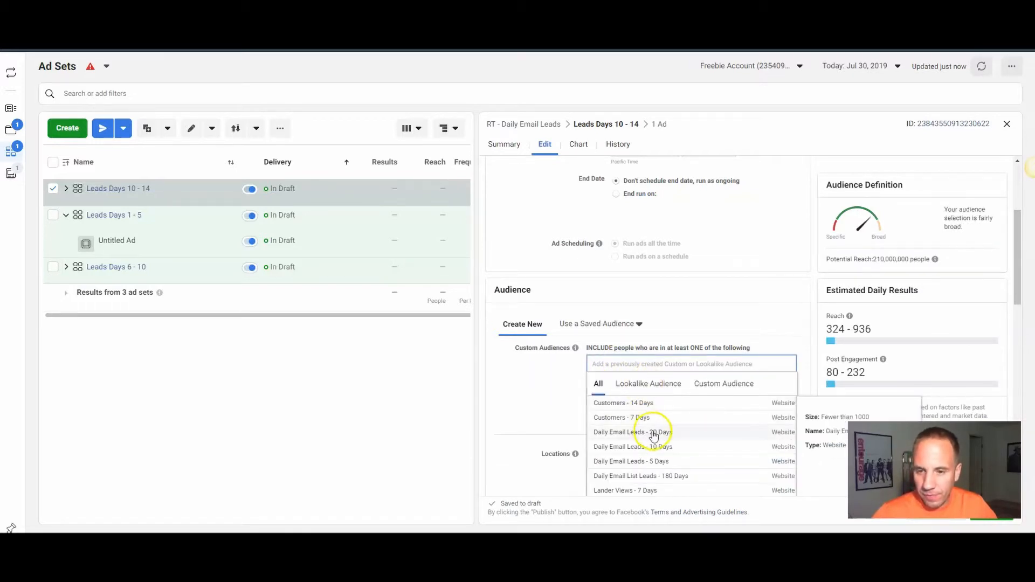
pyautogui.click(610, 433)
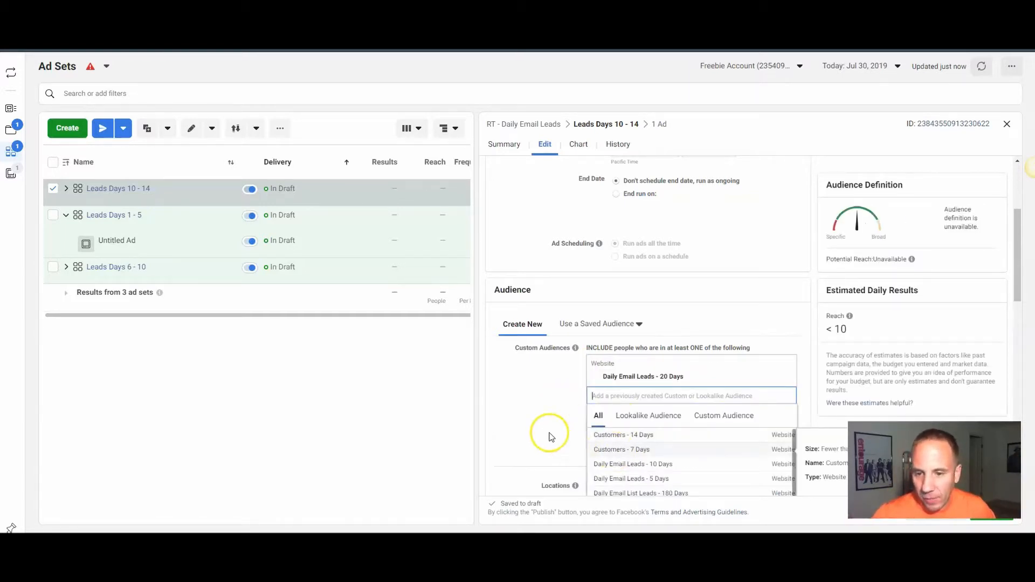
pyautogui.click(532, 410)
# Step: Exclude the "Daily Email Leads - 10 Days" custom audience from the copied ad set
pyautogui.click(612, 431)
pyautogui.scroll(-4, 526, 389)
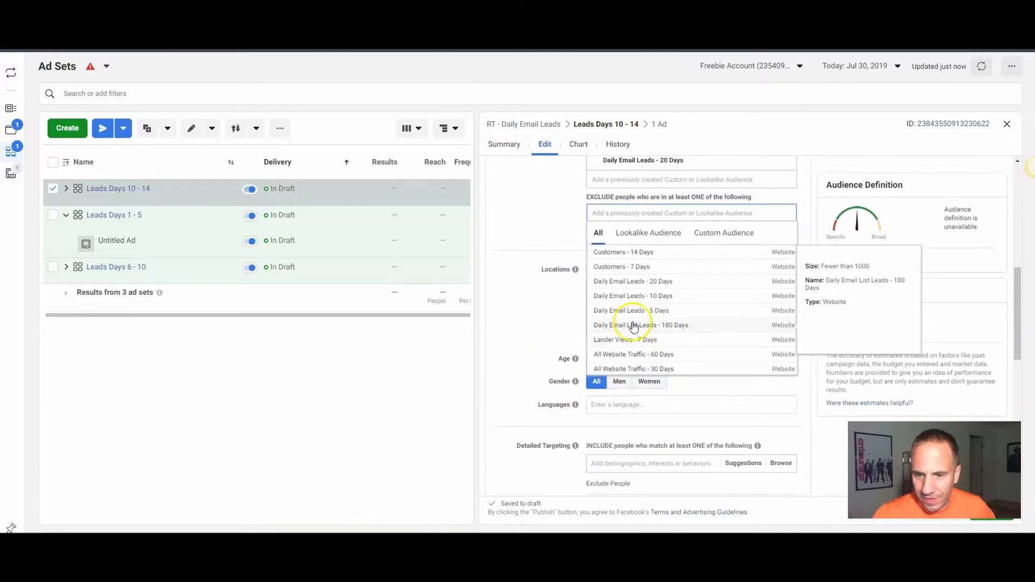
pyautogui.click(655, 296)
pyautogui.click(536, 249)
# Step: Change the copied ad set's name to "Leads Days 10 - 20"
pyautogui.scroll(8, 536, 252)
pyautogui.click(598, 178)
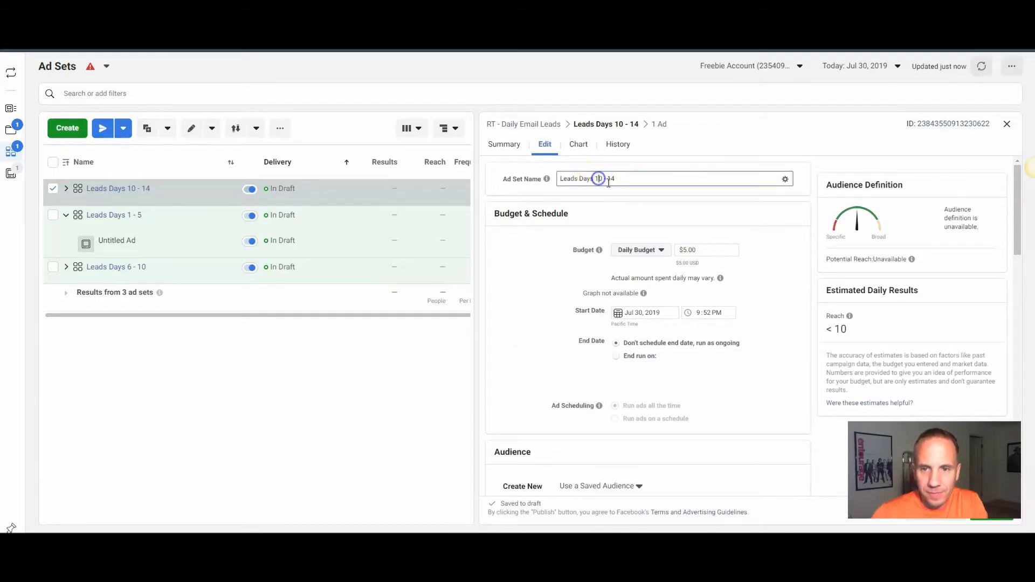
pyautogui.doubleClick(615, 179)
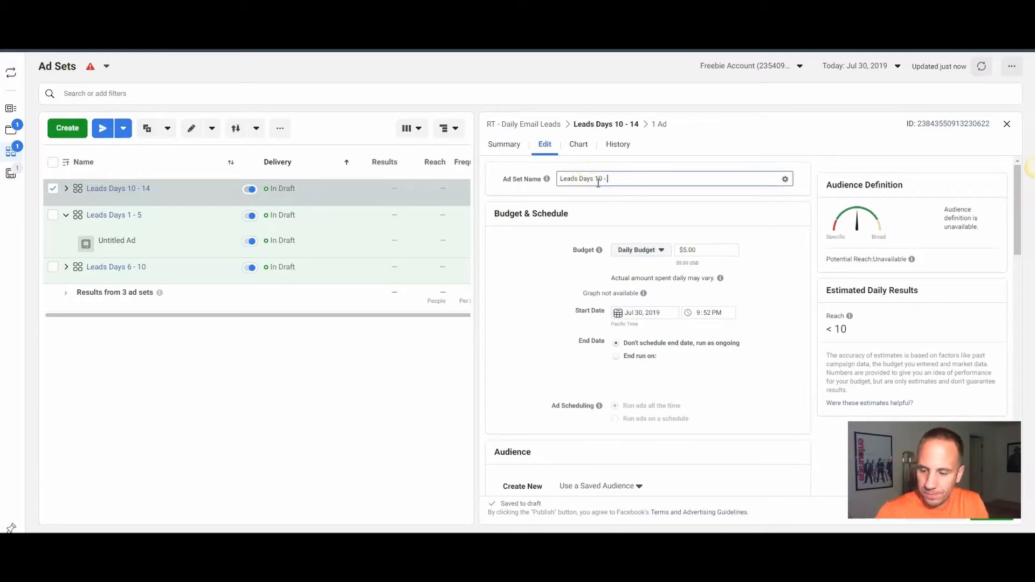
pyautogui.click(600, 208)
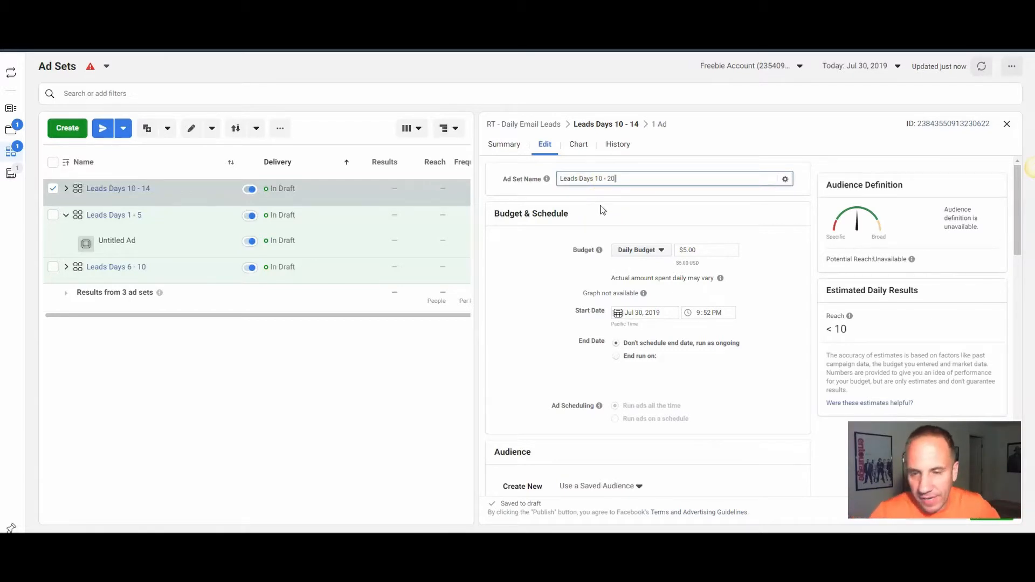
pyautogui.click(507, 254)
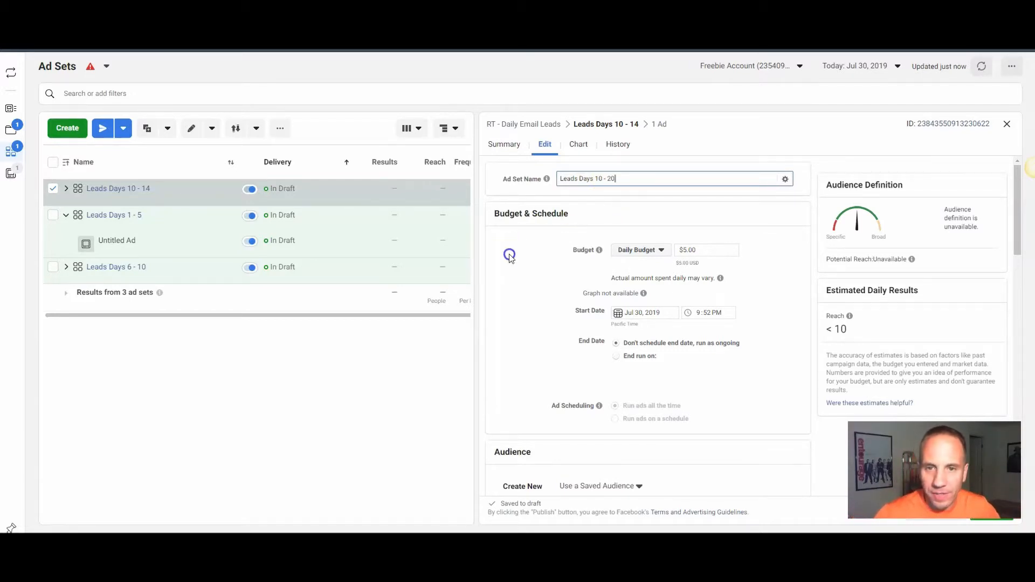
# Step: Review the audience settings of the "Leads Days 10 - 20" ad set and compare it with the campaign's other ad sets
pyautogui.scroll(-8, 521, 252)
pyautogui.click(526, 241)
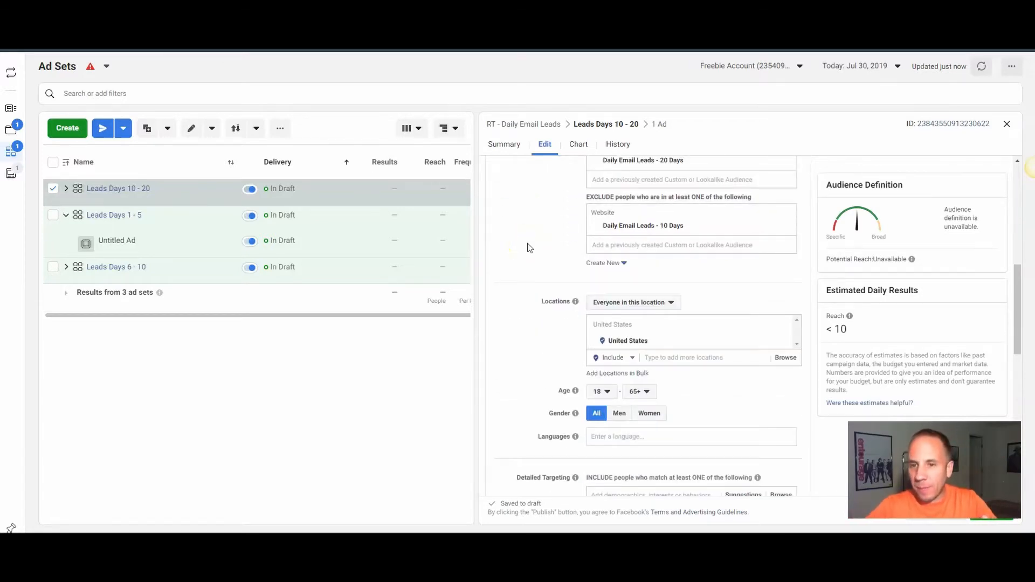
pyautogui.click(529, 246)
pyautogui.scroll(6, 530, 247)
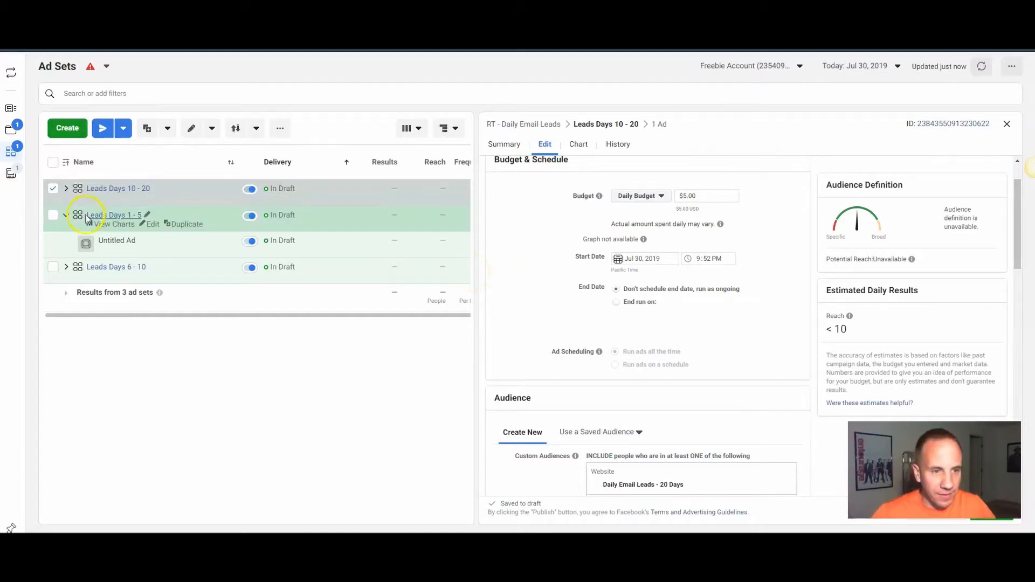
pyautogui.click(124, 217)
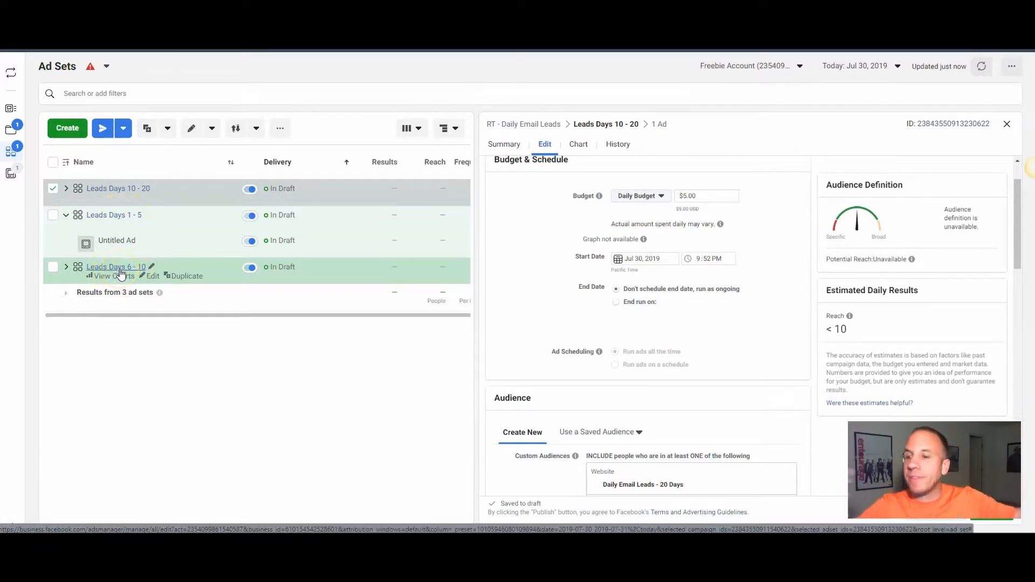
pyautogui.click(115, 189)
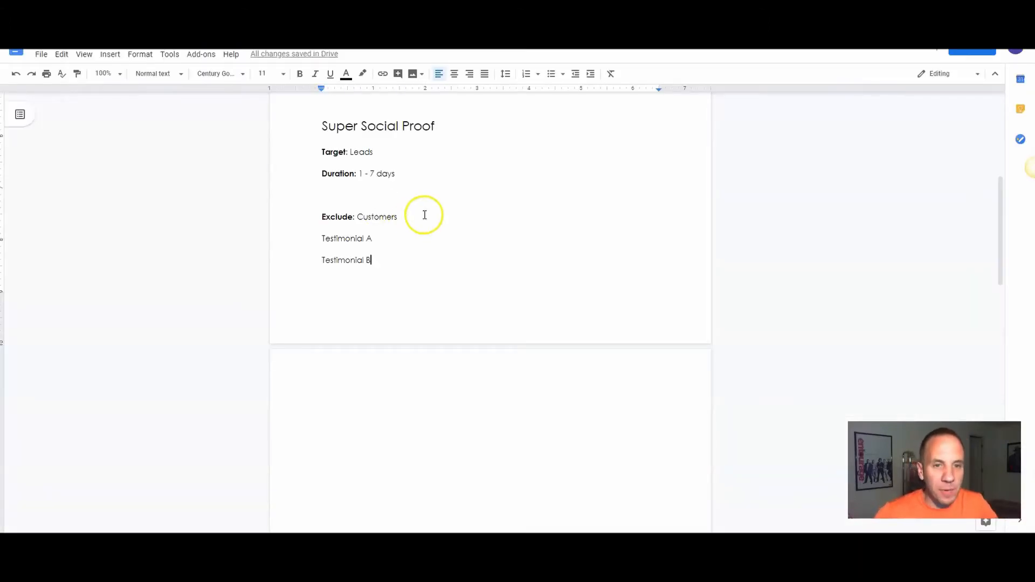
# Step: In the Google Docs plan, delete the surplus blank lines between "Testimonial B" and the Customer Appreciation heading
pyautogui.scroll(-4, 426, 212)
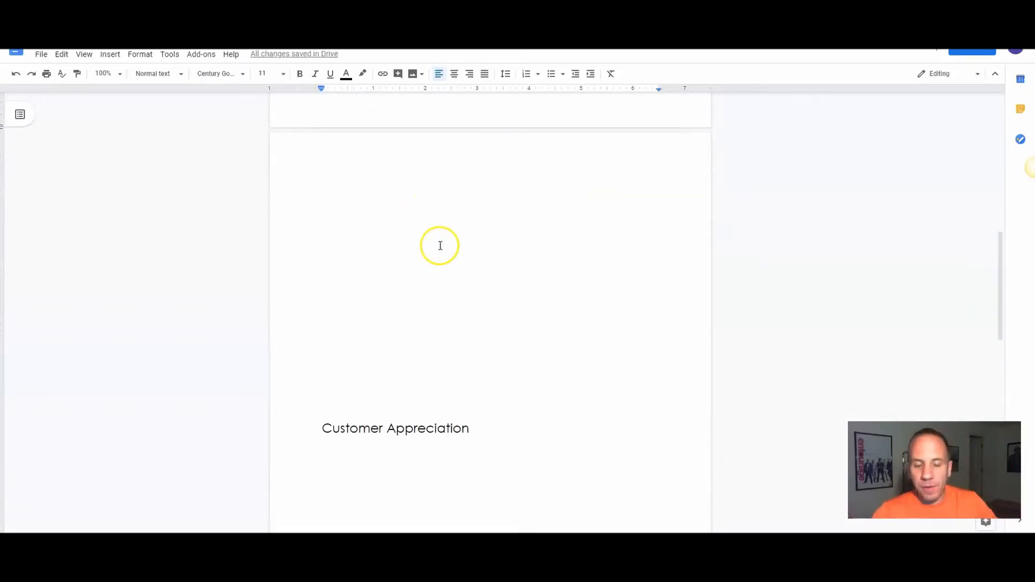
pyautogui.doubleClick(370, 323)
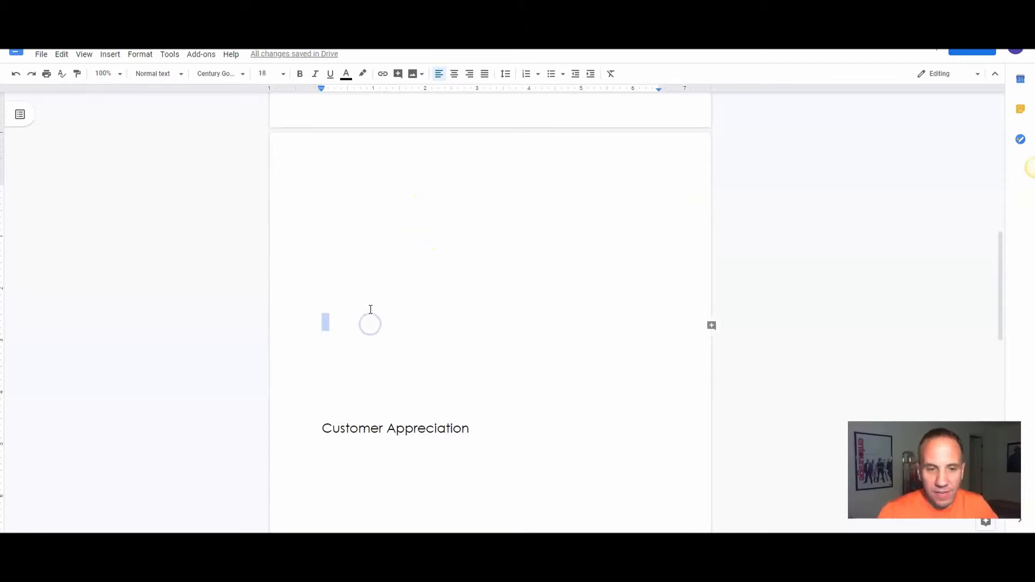
pyautogui.press('BackSpace')
pyautogui.press('BackSpace')
pyautogui.press('BackSpace')
pyautogui.press('BackSpace')
pyautogui.press('BackSpace')
pyautogui.press('BackSpace')
pyautogui.press('BackSpace')
pyautogui.press('Delete')
pyautogui.press('Delete')
pyautogui.press('Delete')
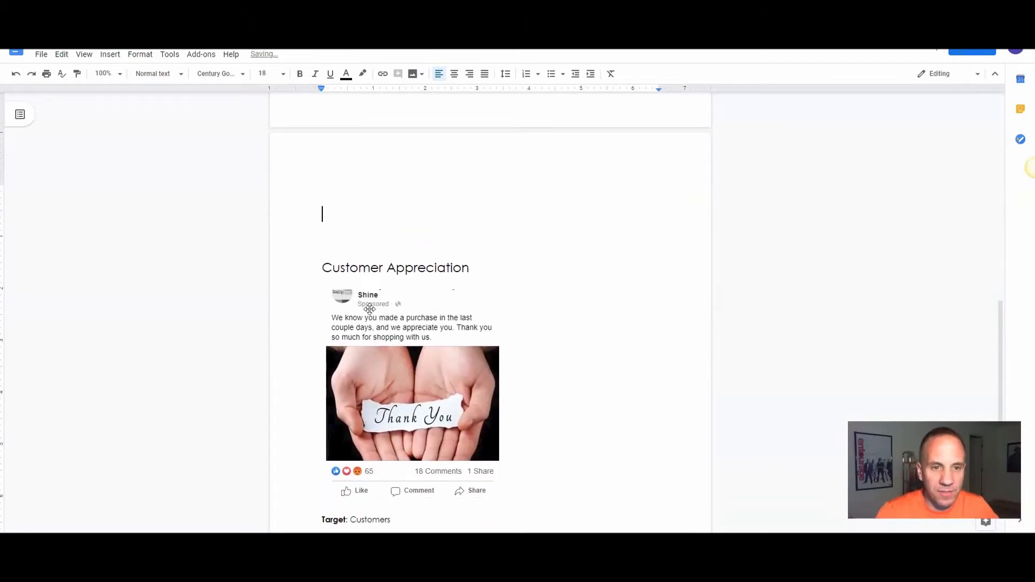
pyautogui.press('BackSpace')
pyautogui.press('BackSpace')
pyautogui.press('BackSpace')
pyautogui.press('Delete')
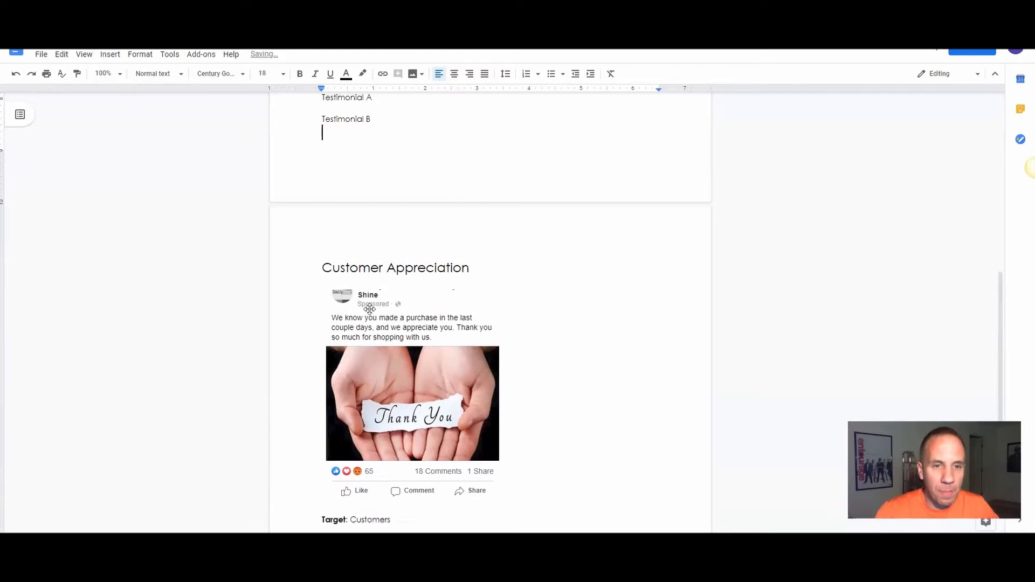
pyautogui.press('Down')
pyautogui.press('Down')
pyautogui.press('Up')
pyautogui.press('Up')
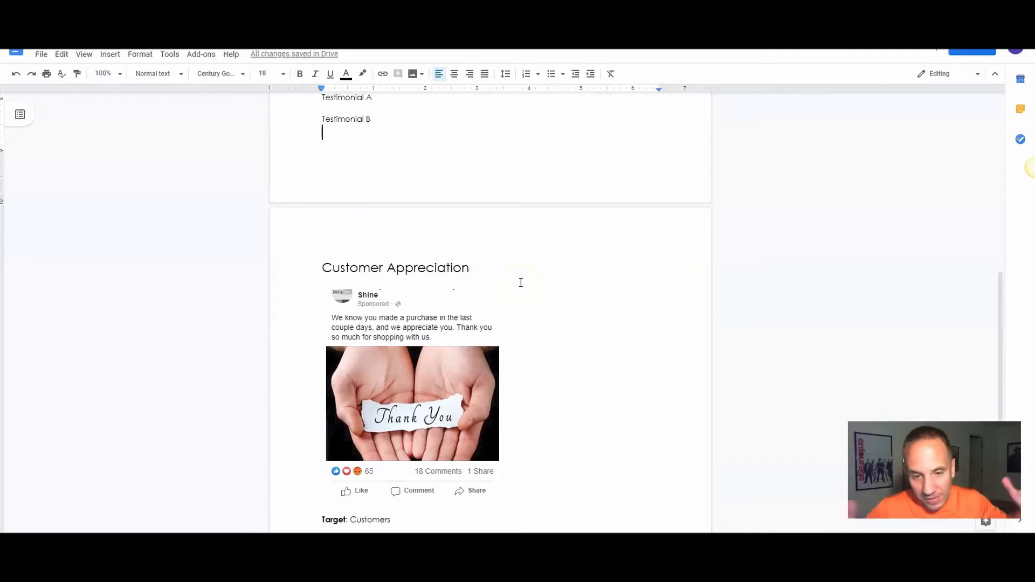
# Step: Examine the Customer Appreciation ad example, its target and duration, and the Super Social Proof section of the plan
pyautogui.click(428, 264)
pyautogui.scroll(-3, 431, 296)
pyautogui.scroll(1, 438, 345)
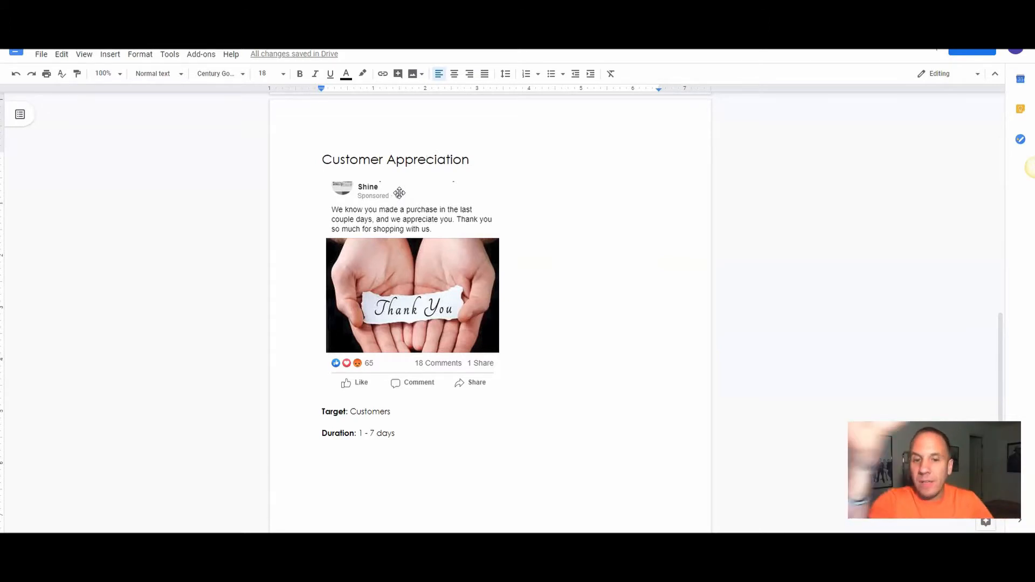
pyautogui.scroll(8, 399, 192)
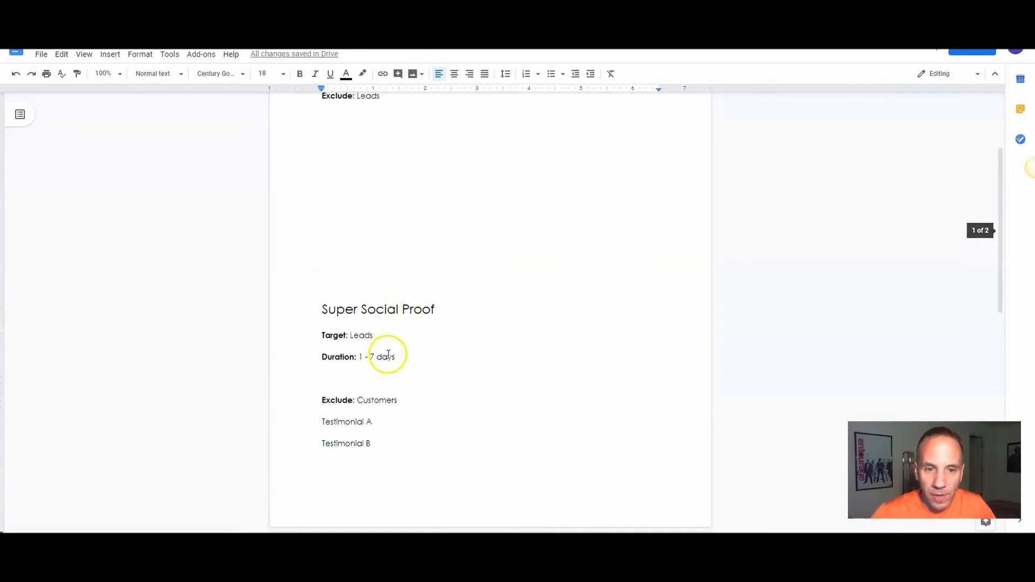
pyautogui.scroll(-2, 344, 364)
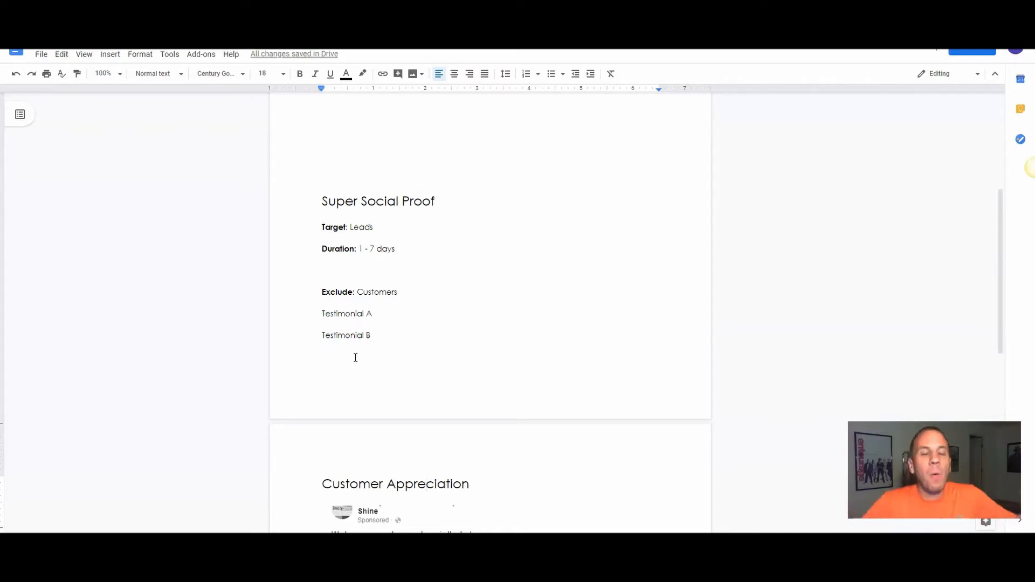
pyautogui.click(363, 324)
pyautogui.scroll(-5, 363, 324)
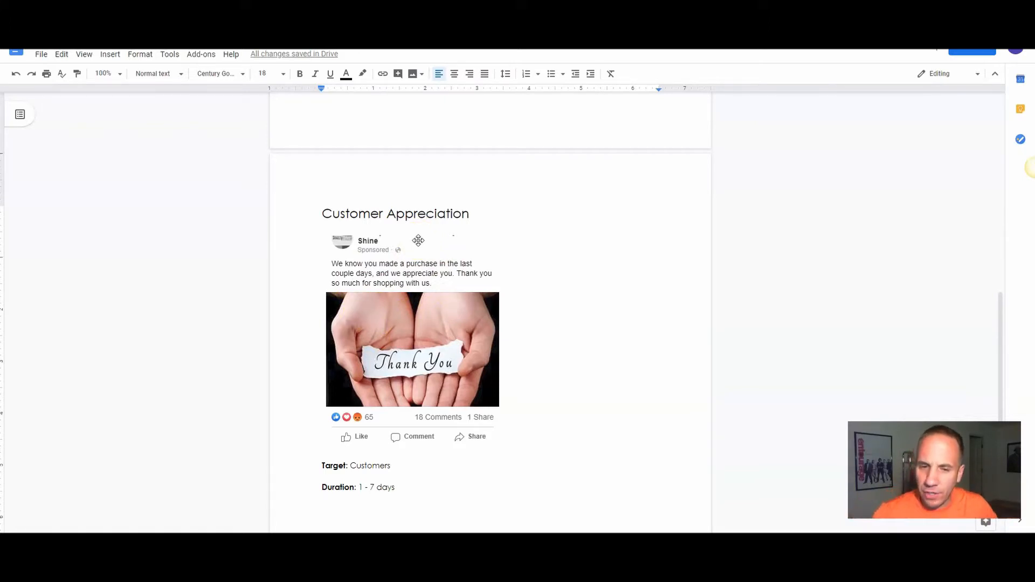
pyautogui.scroll(-4, 504, 288)
pyautogui.scroll(3, 500, 291)
pyautogui.scroll(15, 500, 291)
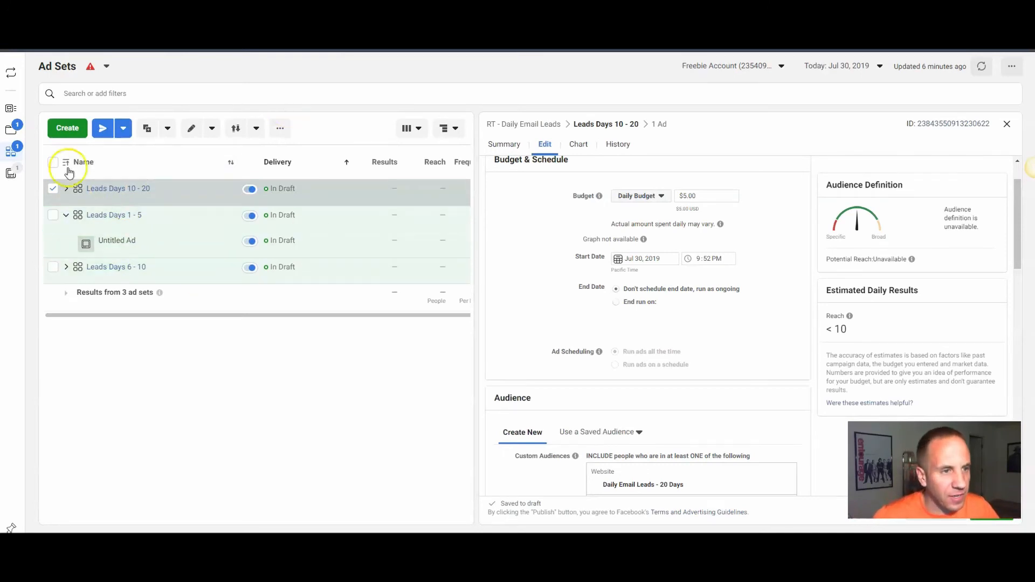
# Step: Create a draft campaign named "Thank You" with the Reach objective, including a new ad set and ad
pyautogui.click(13, 136)
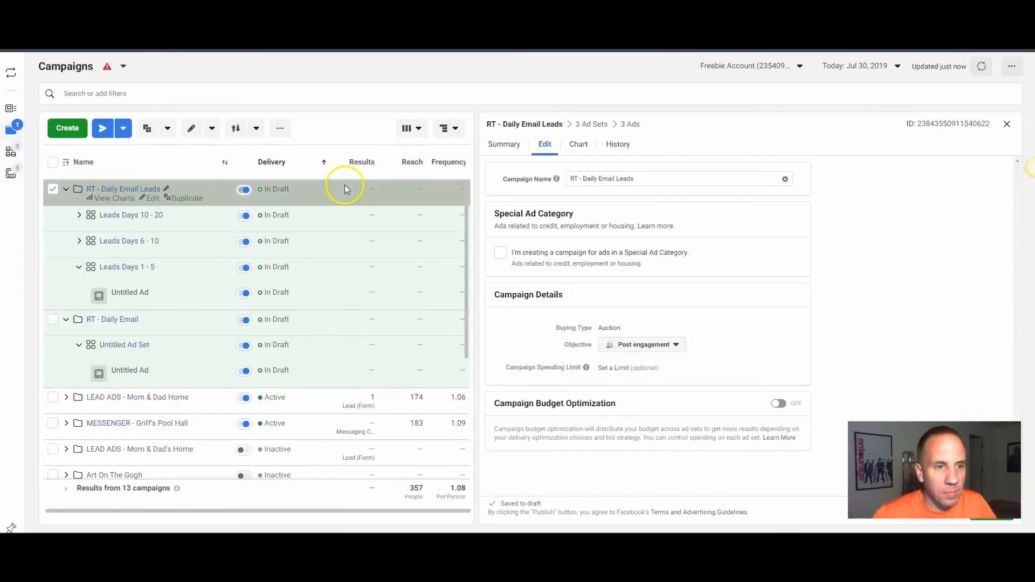
pyautogui.click(74, 134)
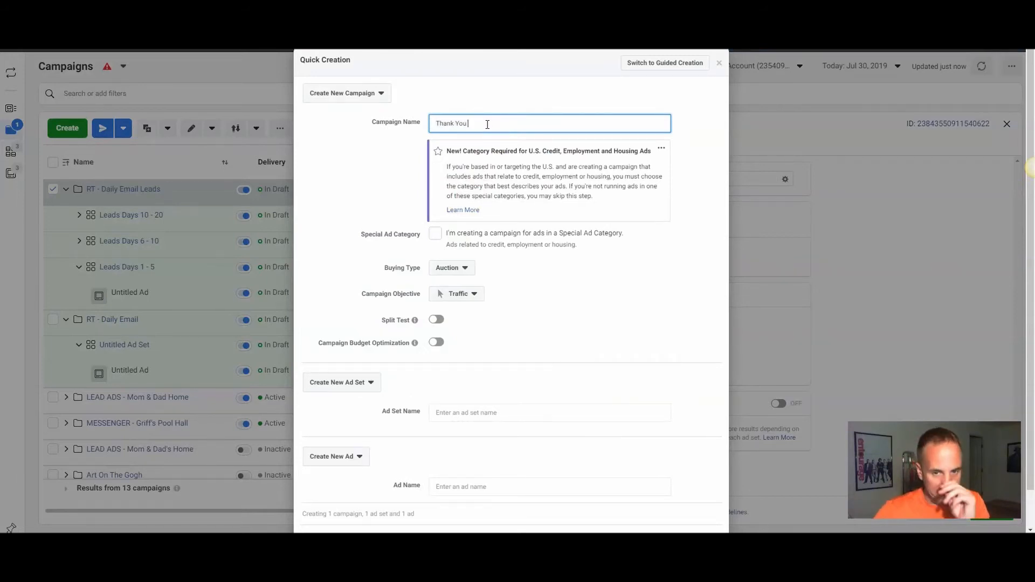
pyautogui.click(472, 294)
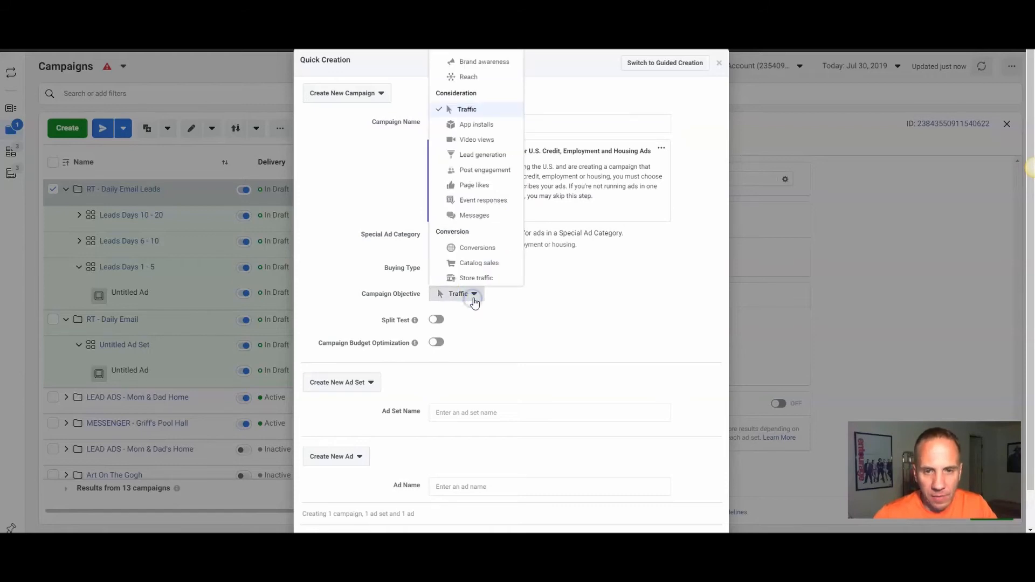
pyautogui.click(489, 79)
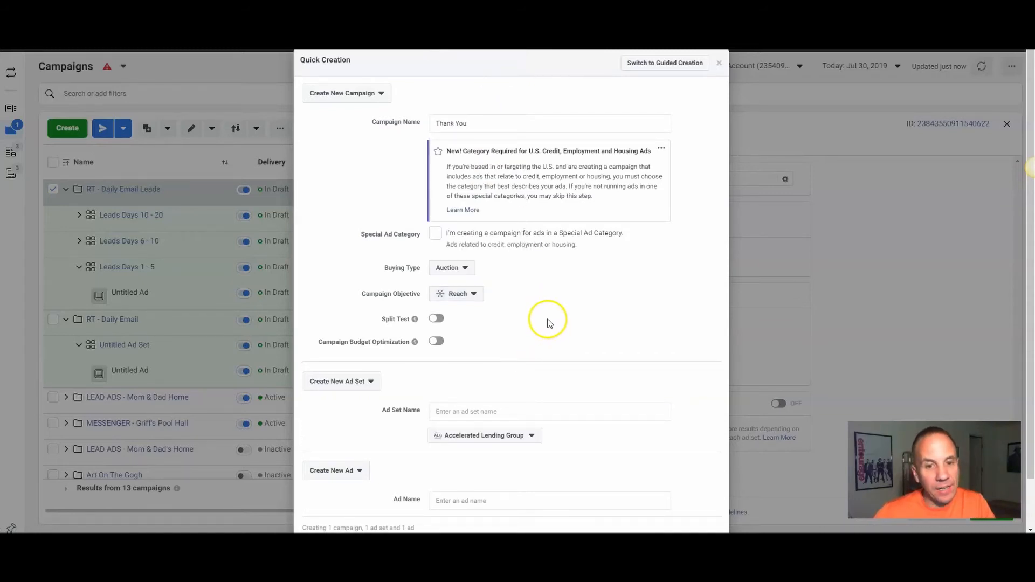
pyautogui.scroll(-2, 573, 318)
pyautogui.click(680, 496)
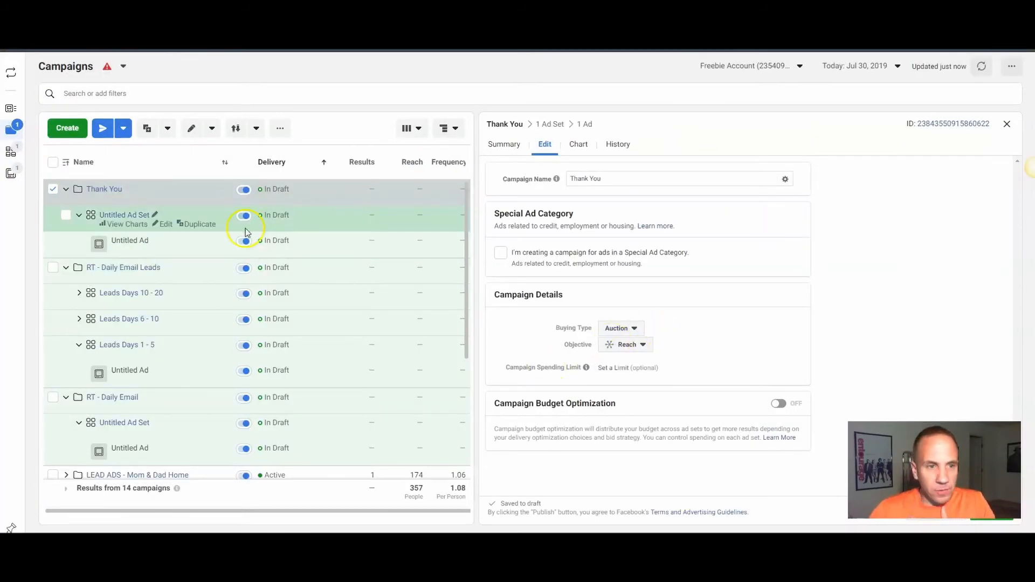
# Step: Rename the untitled ad set in the Thank You campaign as "Thank You - 7 Days"
pyautogui.click(123, 215)
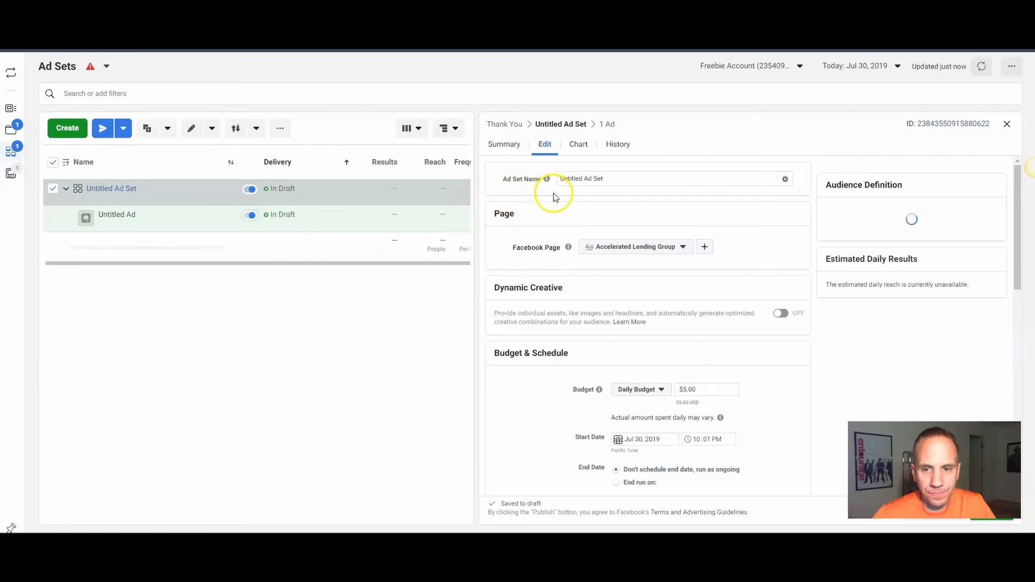
pyautogui.tripleClick(626, 181)
pyautogui.write('Thank You - 7 Days')
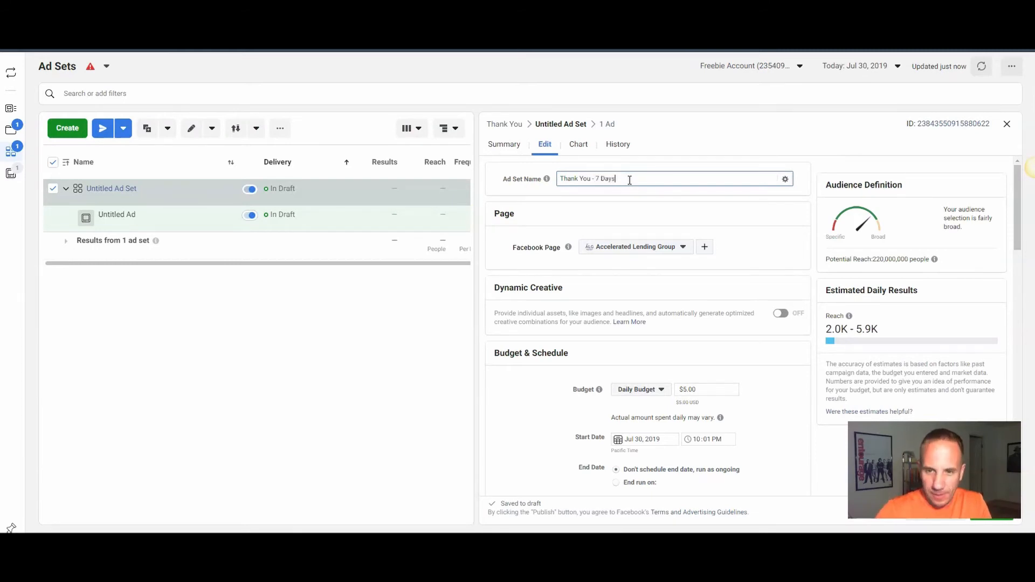
# Step: Add the "Customers - 7 Days" custom audience as the target of the "Thank You - 7 Days" ad set
pyautogui.scroll(-5, 604, 185)
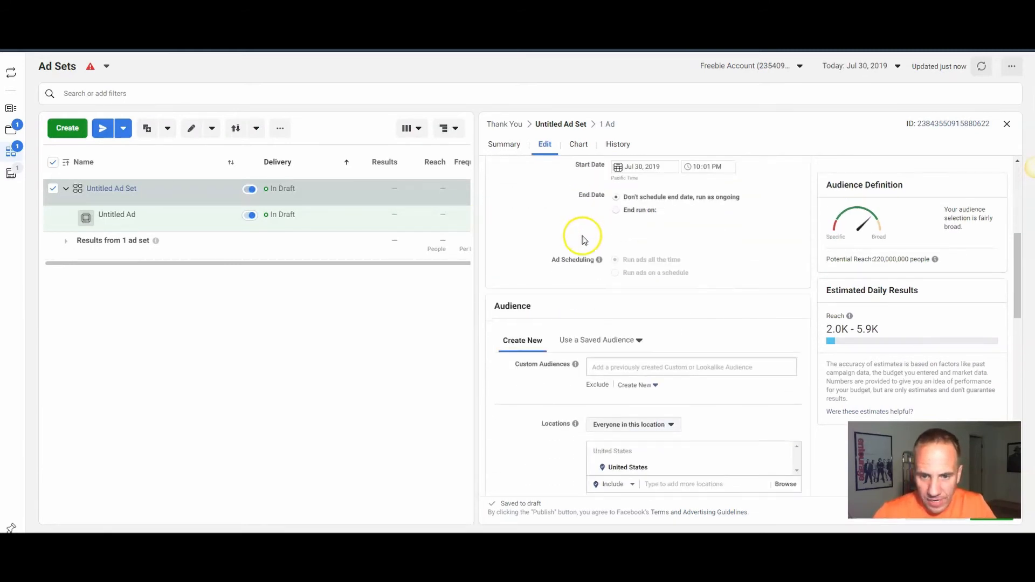
pyautogui.scroll(-2, 582, 237)
pyautogui.click(610, 260)
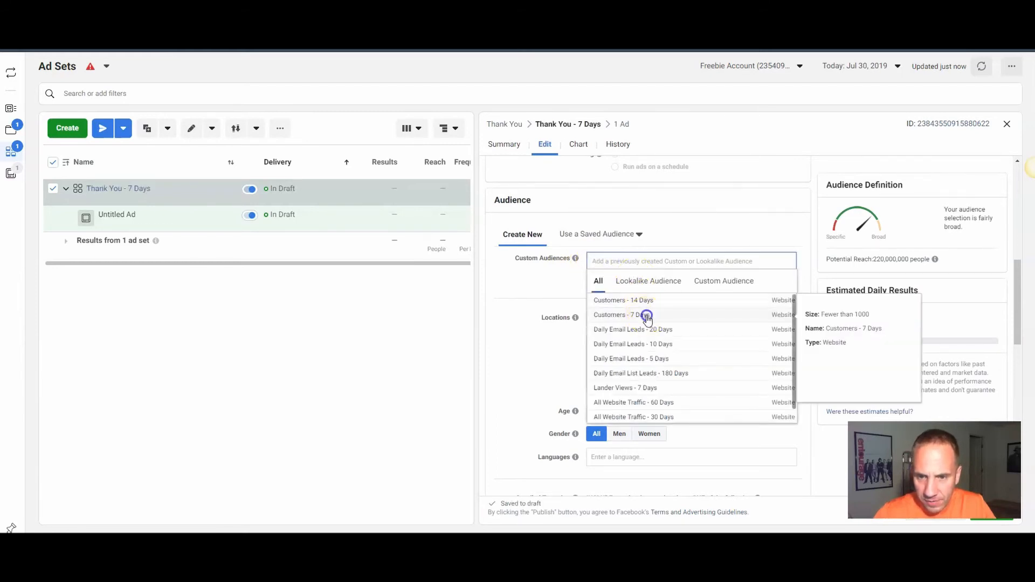
pyautogui.click(647, 318)
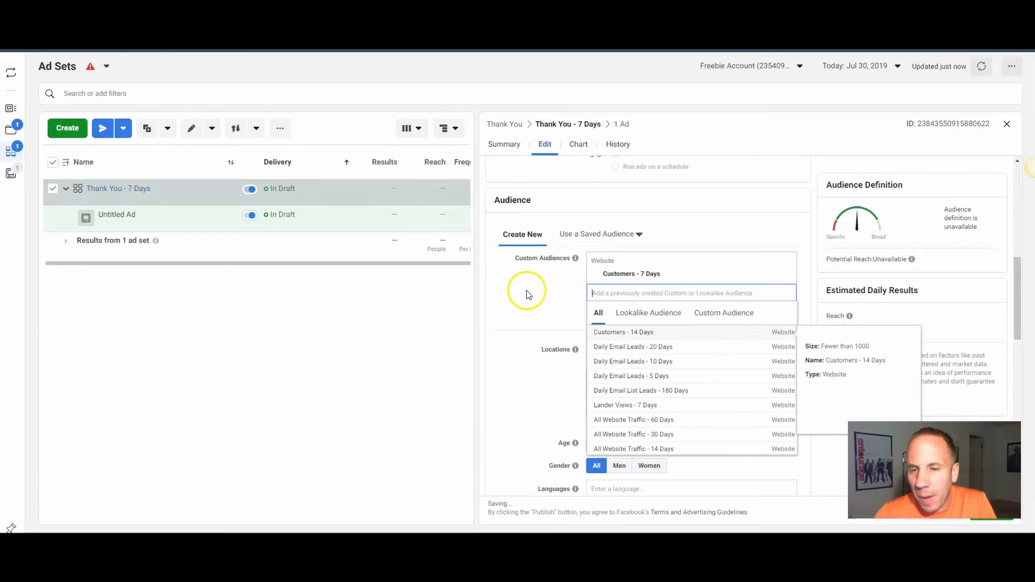
pyautogui.click(526, 294)
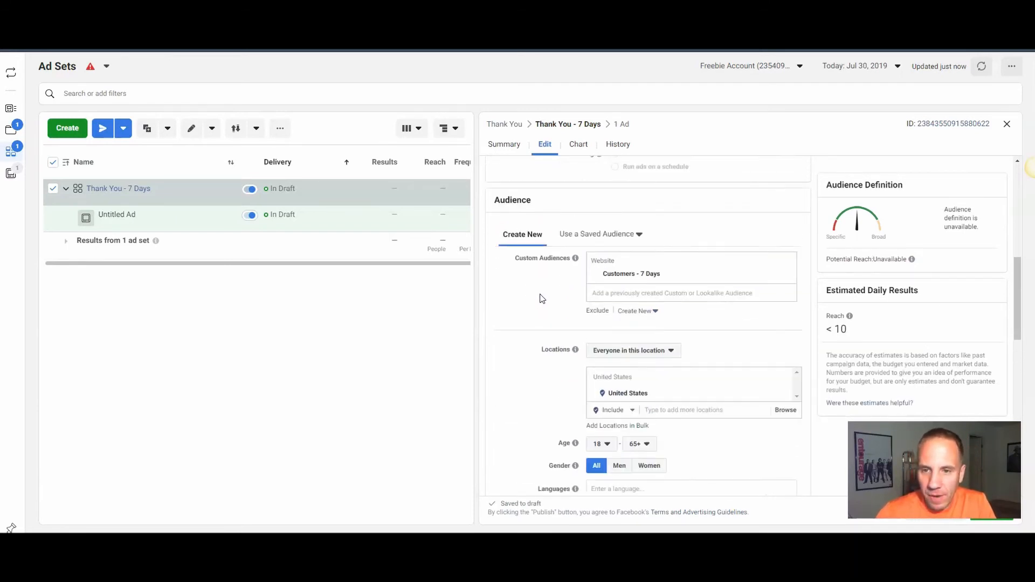
pyautogui.click(550, 282)
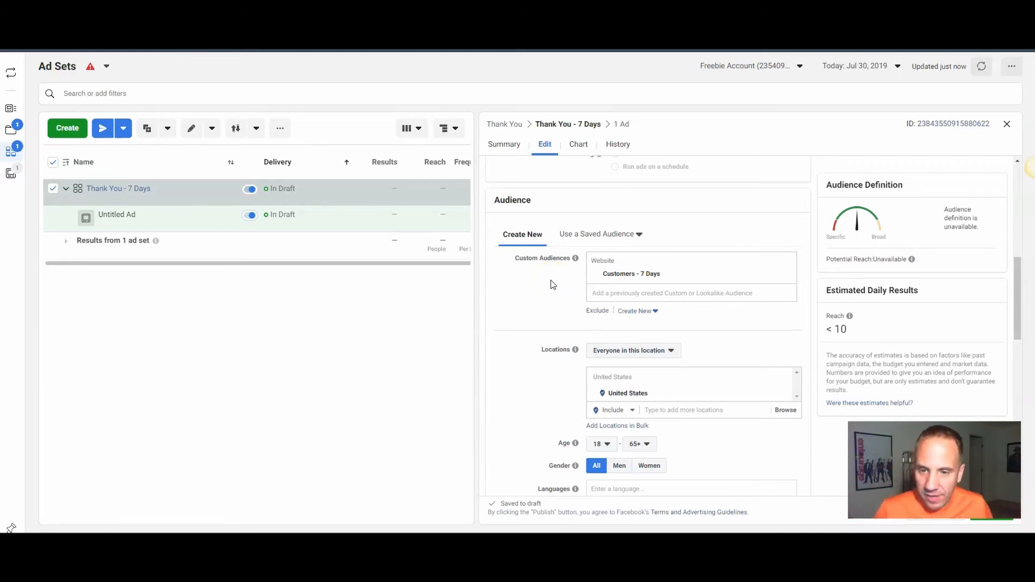
# Step: Set the daily budget of the "Thank You - 7 Days" ad set to $1.00
pyautogui.scroll(5, 555, 269)
pyautogui.doubleClick(711, 229)
pyautogui.write('1')
pyautogui.write('.0')
pyautogui.click(530, 277)
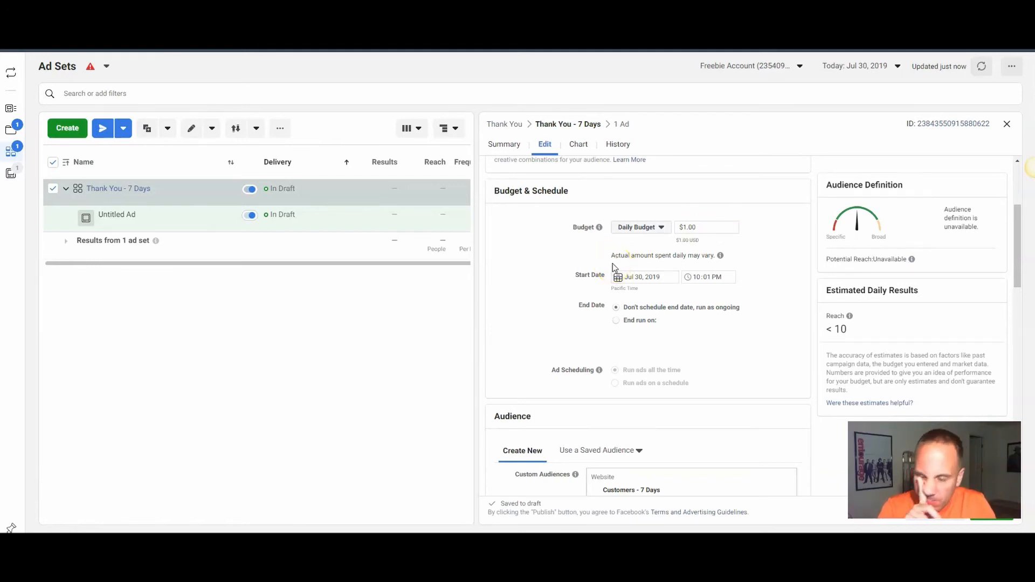
# Step: Review the schedule, audience and page settings of the "Thank You - 7 Days" ad set and its place among the draft campaigns
pyautogui.scroll(-1, 560, 279)
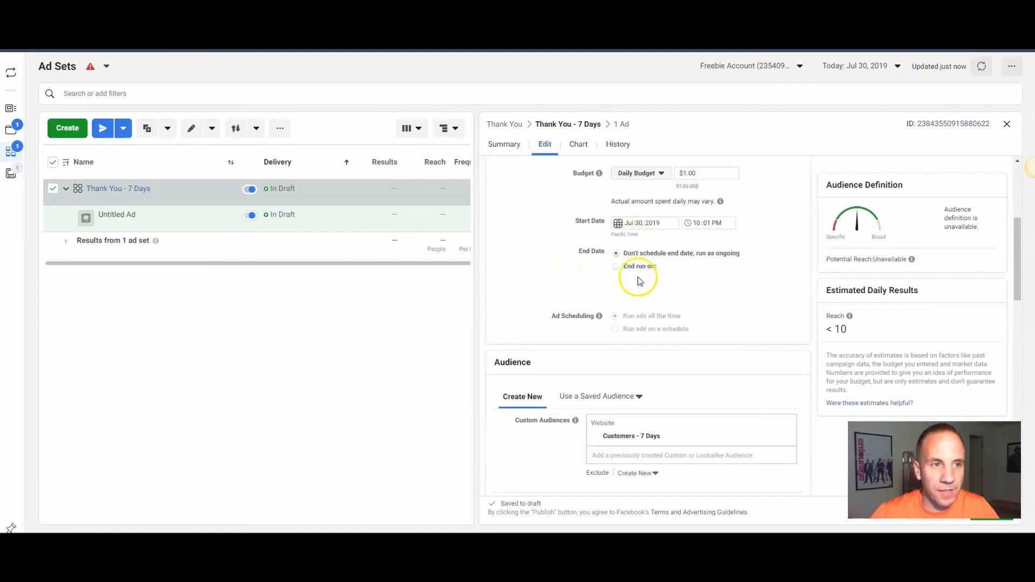
pyautogui.scroll(3, 539, 278)
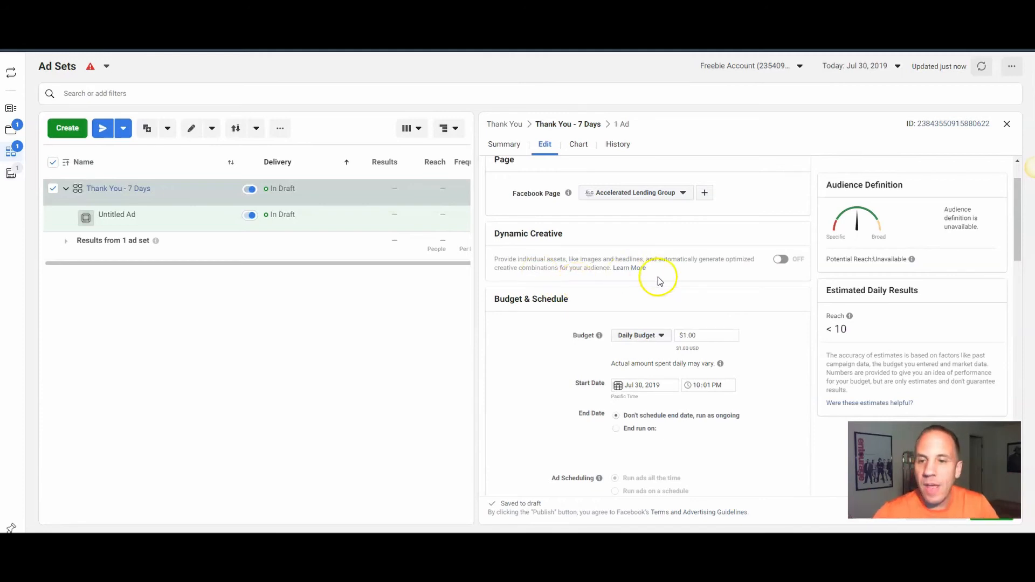
pyautogui.scroll(-3, 572, 300)
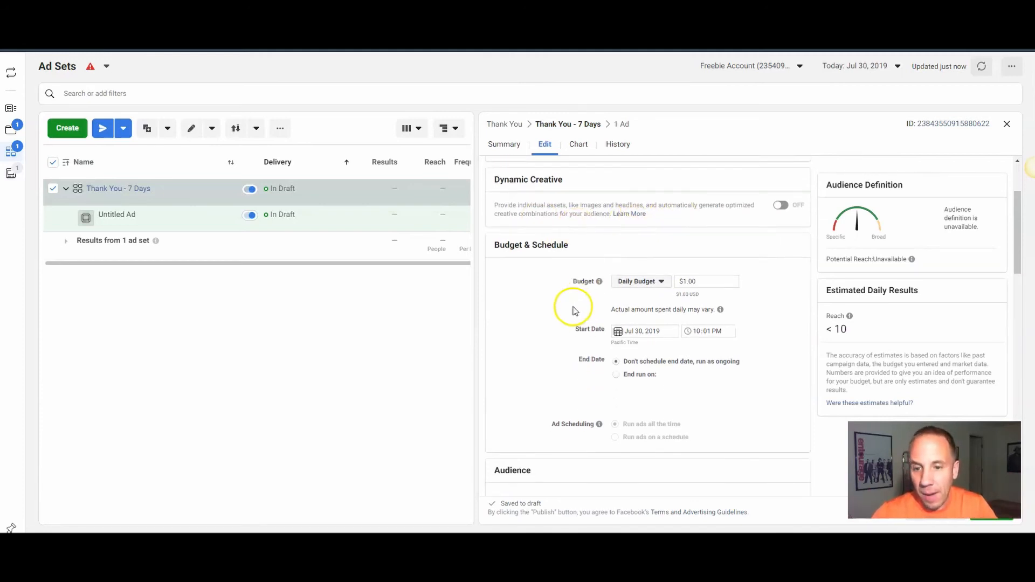
pyautogui.scroll(4, 566, 297)
pyautogui.scroll(1, 566, 298)
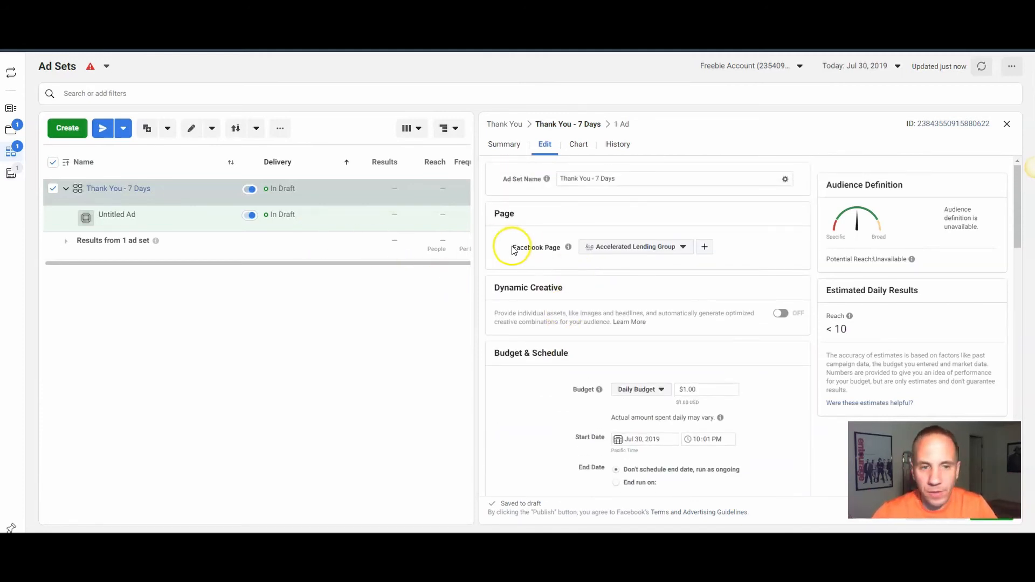
pyautogui.moveTo(10, 155)
pyautogui.click(11, 132)
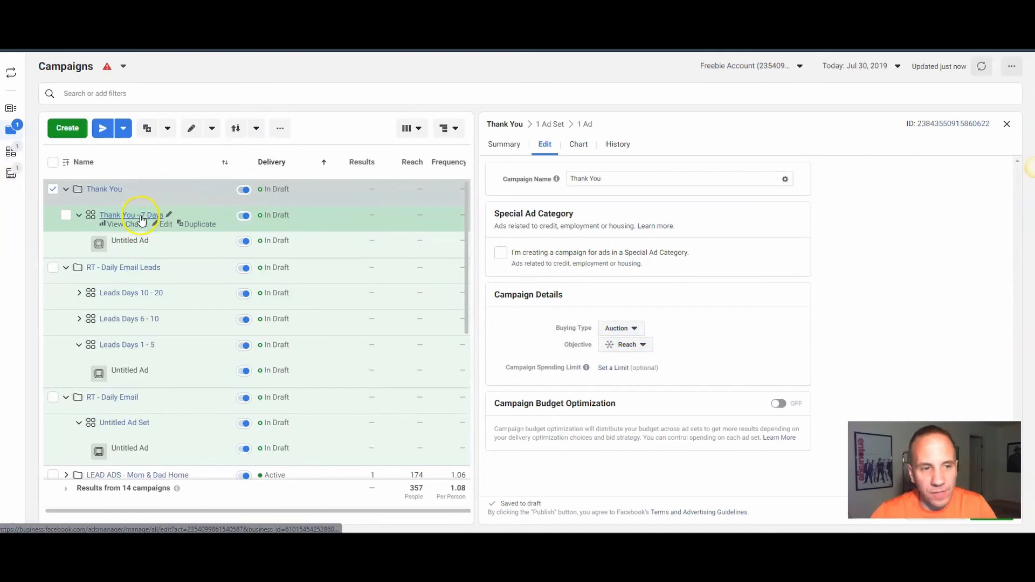
pyautogui.click(434, 277)
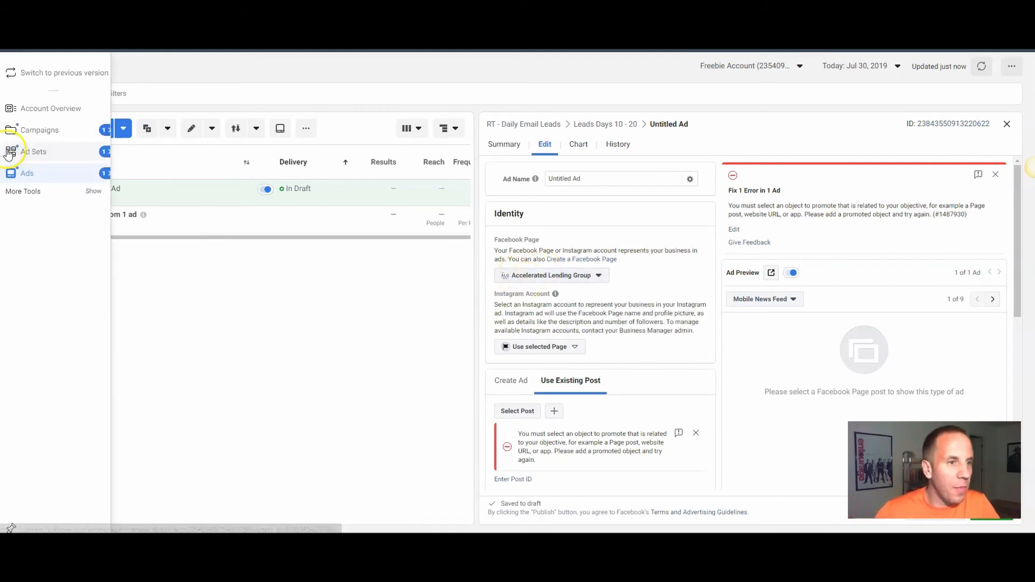
pyautogui.click(25, 151)
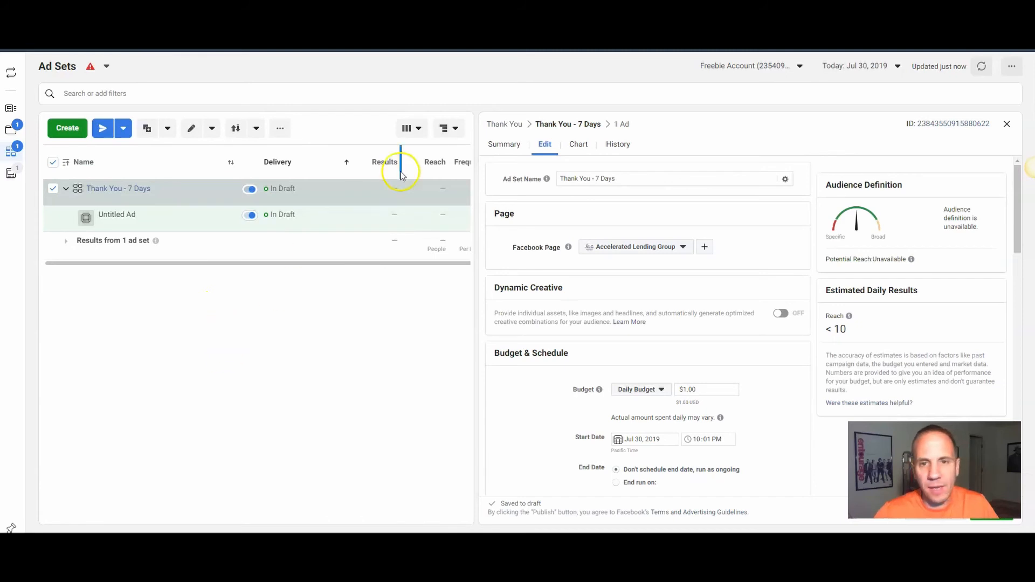
# Step: Close the ad set editor and look over the draft retargeting campaigns in the full campaign list
pyautogui.click(1006, 124)
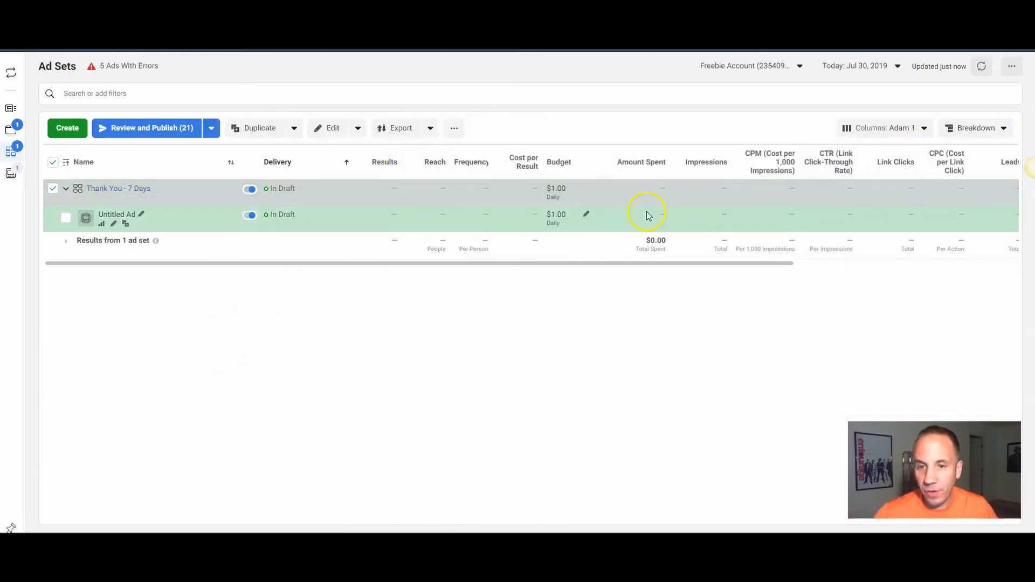
pyautogui.click(12, 129)
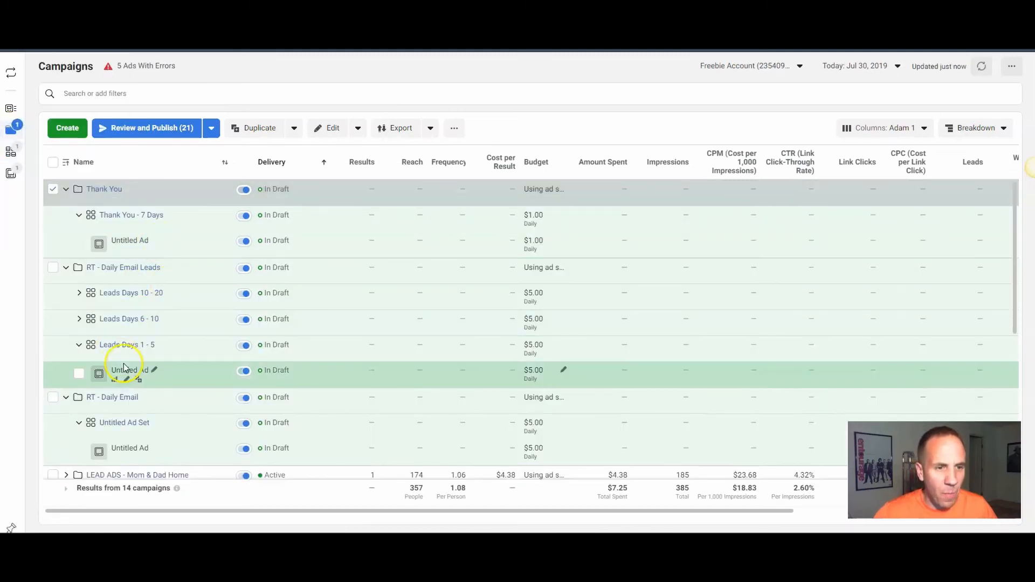
pyautogui.click(112, 399)
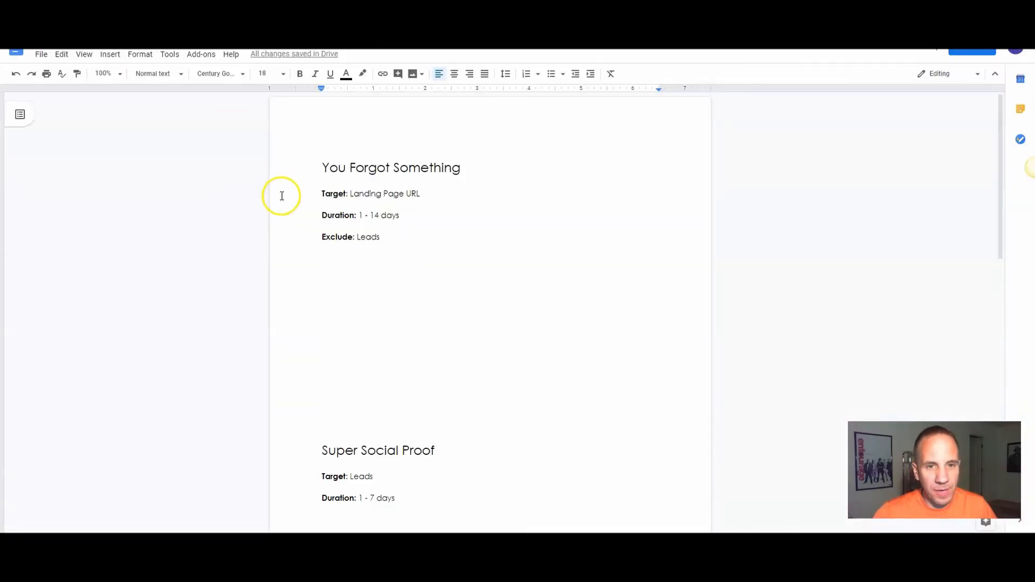
# Step: In the Google Docs plan, examine the target and duration of the "You Forgot Something" section
pyautogui.click(370, 169)
pyautogui.moveTo(371, 170); pyautogui.dragTo(412, 212)
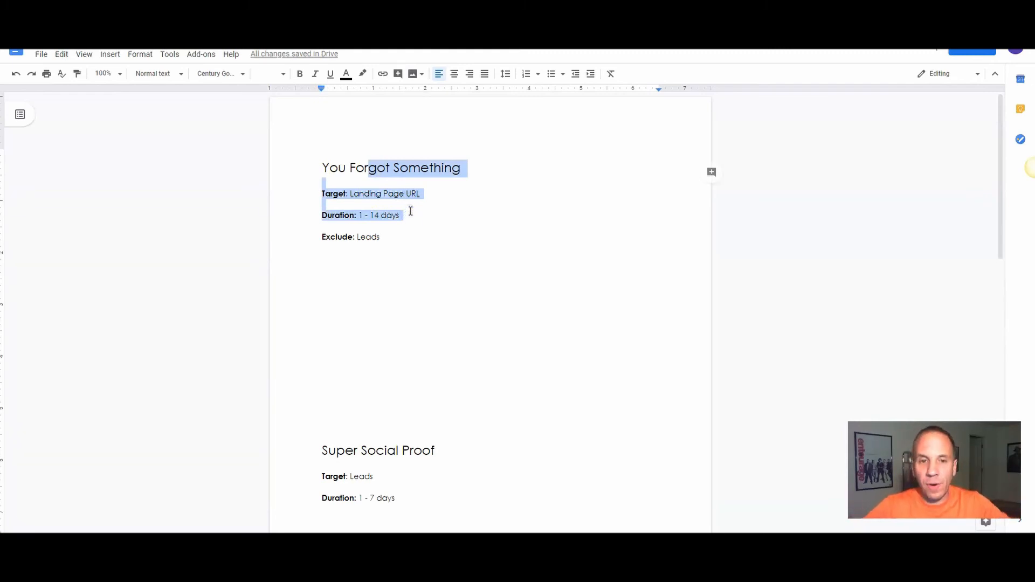
pyautogui.click(393, 192)
pyautogui.moveTo(371, 194); pyautogui.dragTo(432, 194)
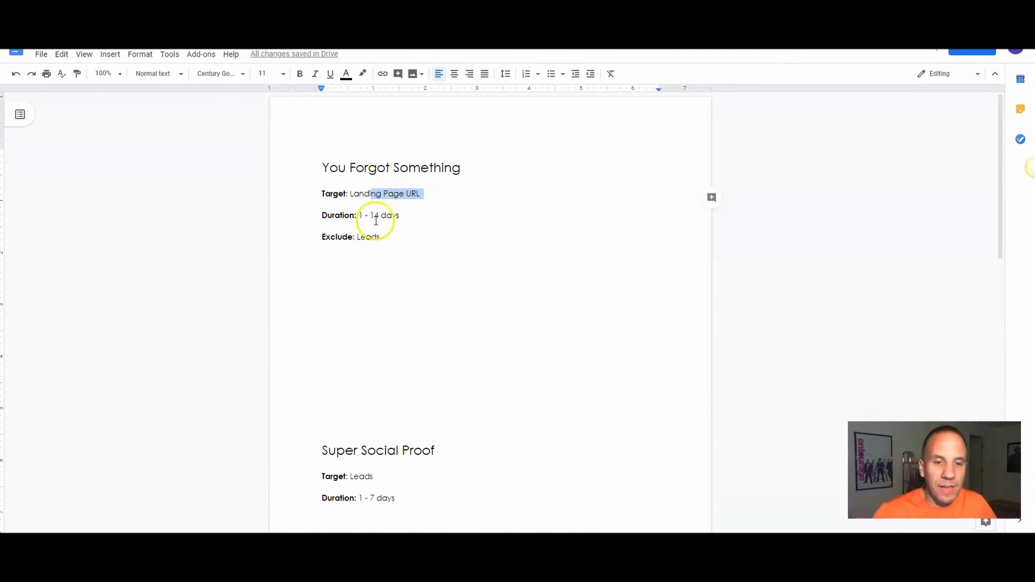
pyautogui.click(342, 344)
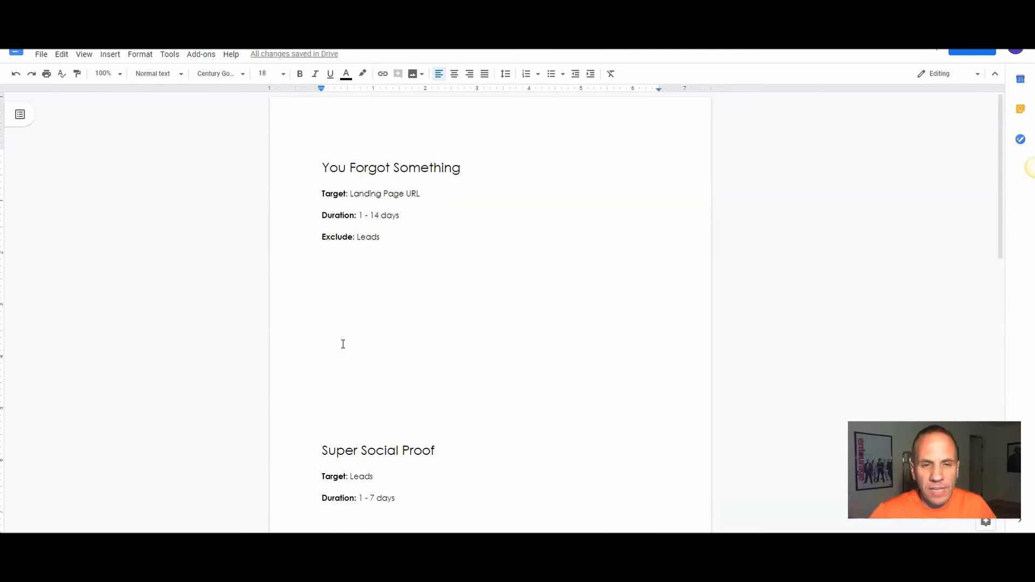